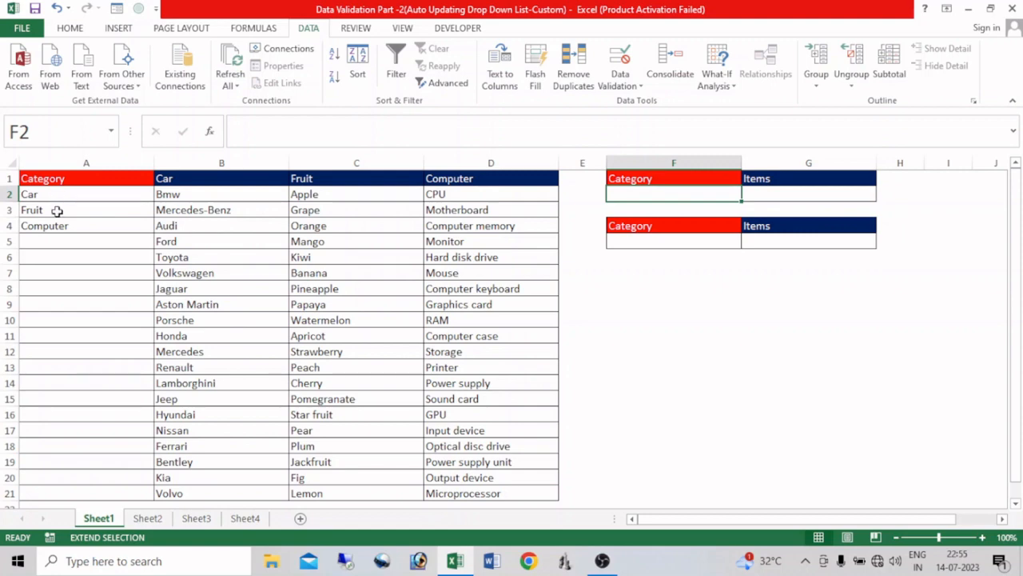
Step: Examine the category and item lists on Sheet1, and look through Sheet2, Sheet3 and Sheet4 before returning to Sheet1
{"action": "key", "text": "F8"}
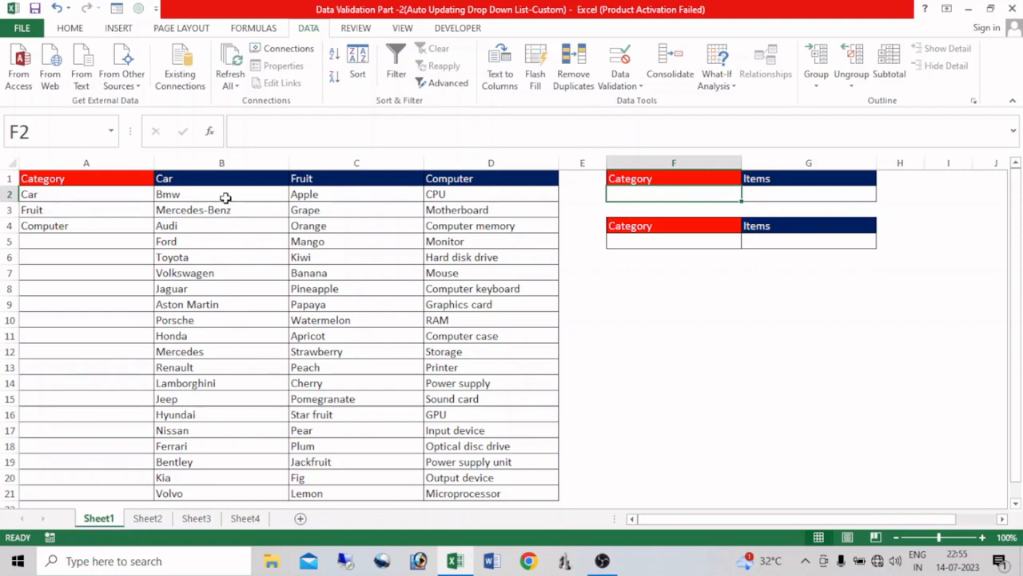
{"action": "left_click_drag", "start_coordinate": [223, 199], "coordinate": [217, 288]}
{"action": "left_click_drag", "start_coordinate": [348, 209], "coordinate": [347, 319]}
{"action": "left_click", "coordinate": [492, 226]}
{"action": "left_click_drag", "start_coordinate": [492, 226], "coordinate": [484, 306]}
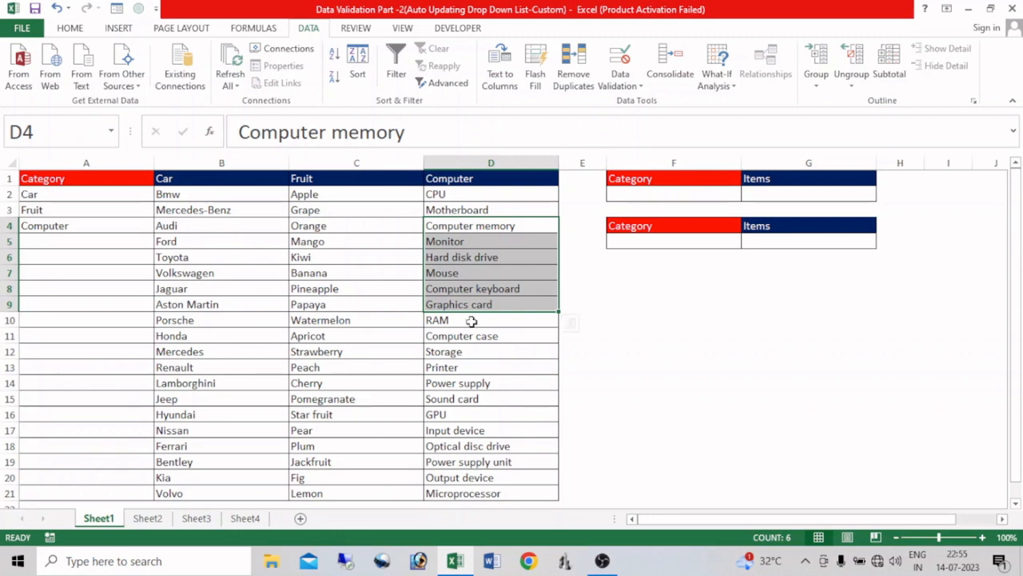
{"action": "left_click", "coordinate": [640, 193]}
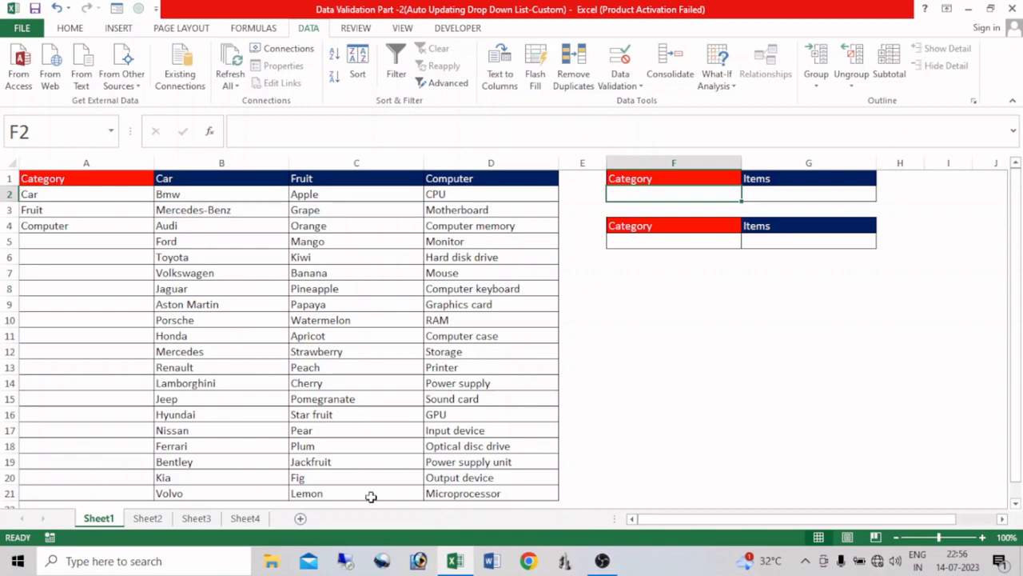
{"action": "left_click", "coordinate": [147, 520]}
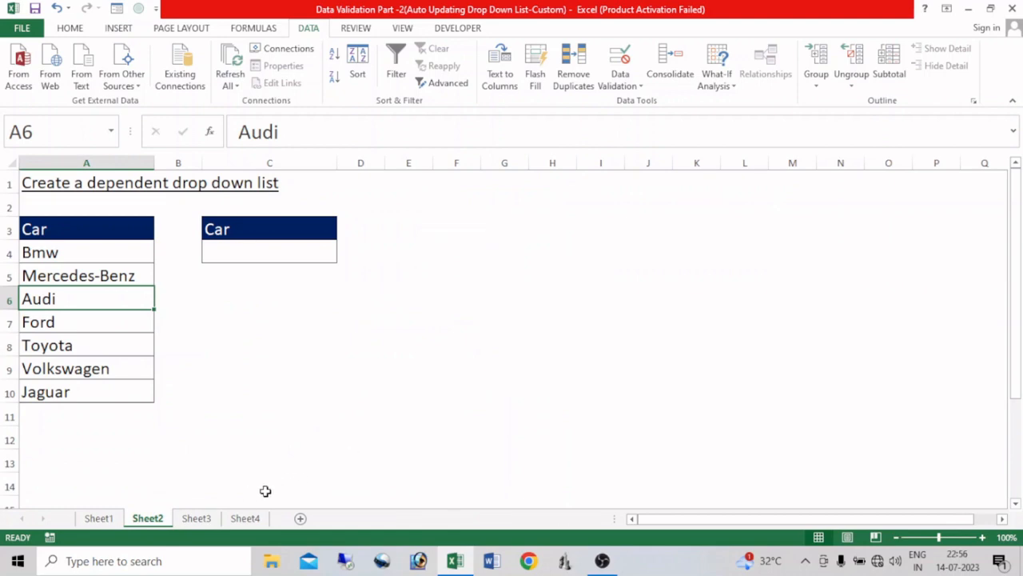
{"action": "left_click", "coordinate": [197, 519]}
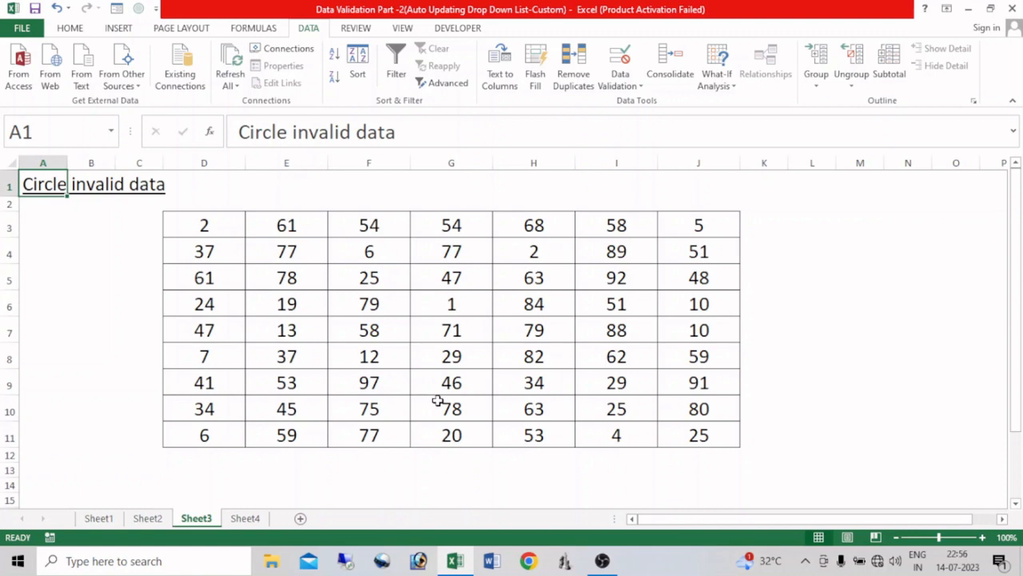
{"action": "left_click", "coordinate": [245, 518]}
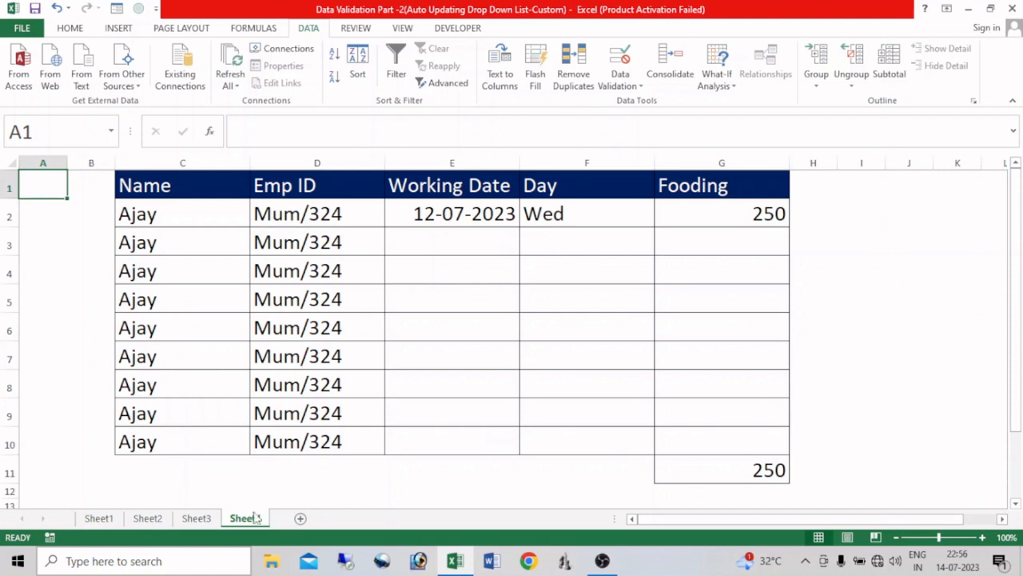
{"action": "left_click", "coordinate": [99, 518]}
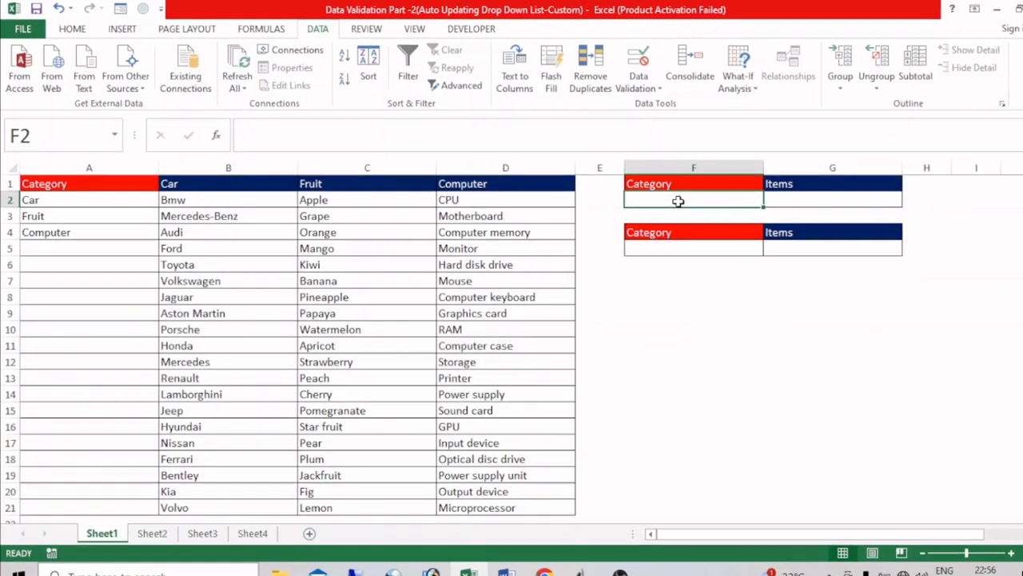
Step: Add a list data validation to cell F2 with the category names =$A$2:$A$4 as its source
{"action": "key", "text": "alt+d"}
{"action": "key", "text": "l"}
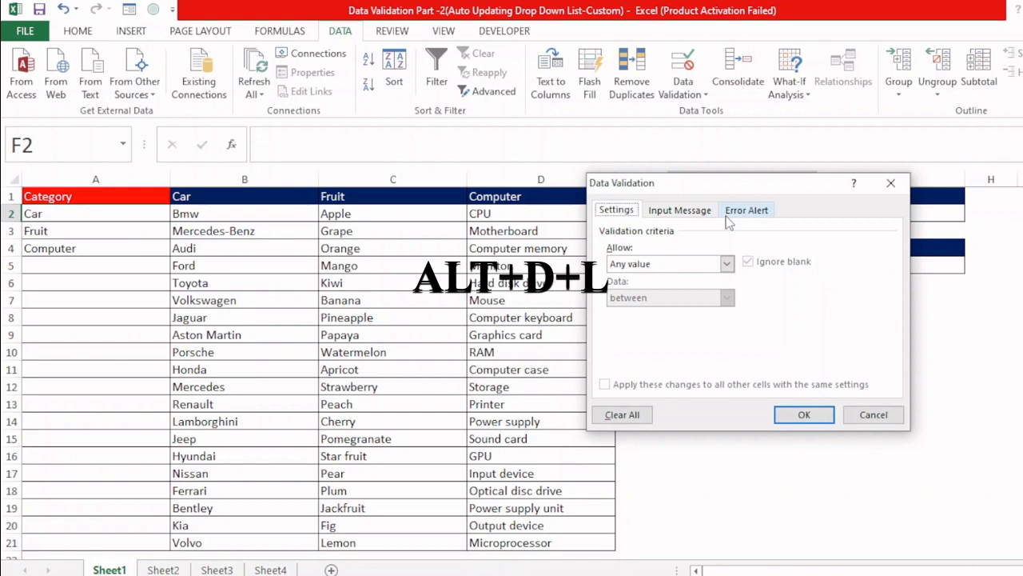
{"action": "left_click", "coordinate": [673, 266]}
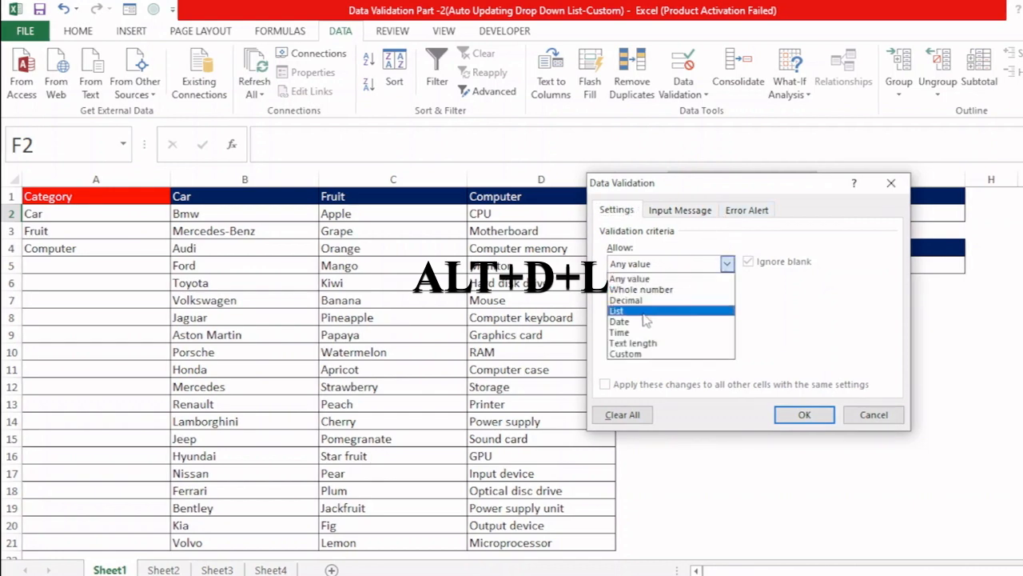
{"action": "left_click", "coordinate": [648, 314]}
{"action": "left_click", "coordinate": [647, 328]}
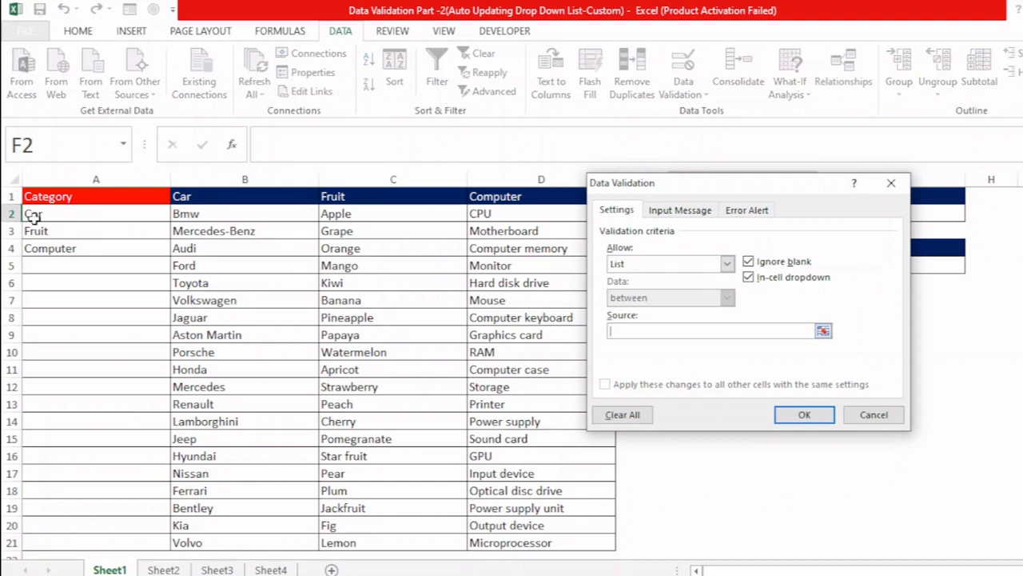
{"action": "left_click_drag", "start_coordinate": [32, 214], "coordinate": [41, 240]}
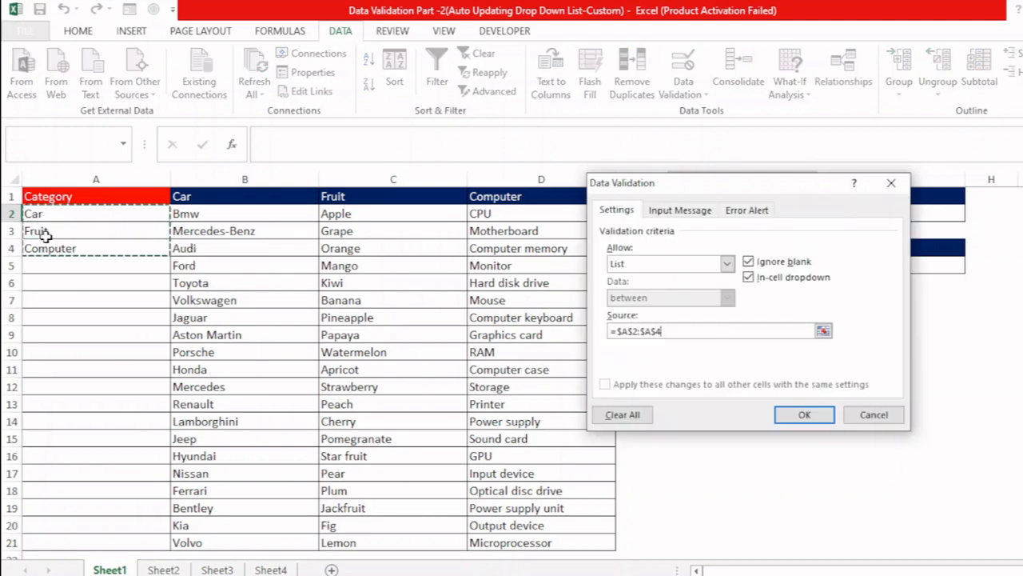
{"action": "left_click", "coordinate": [809, 417]}
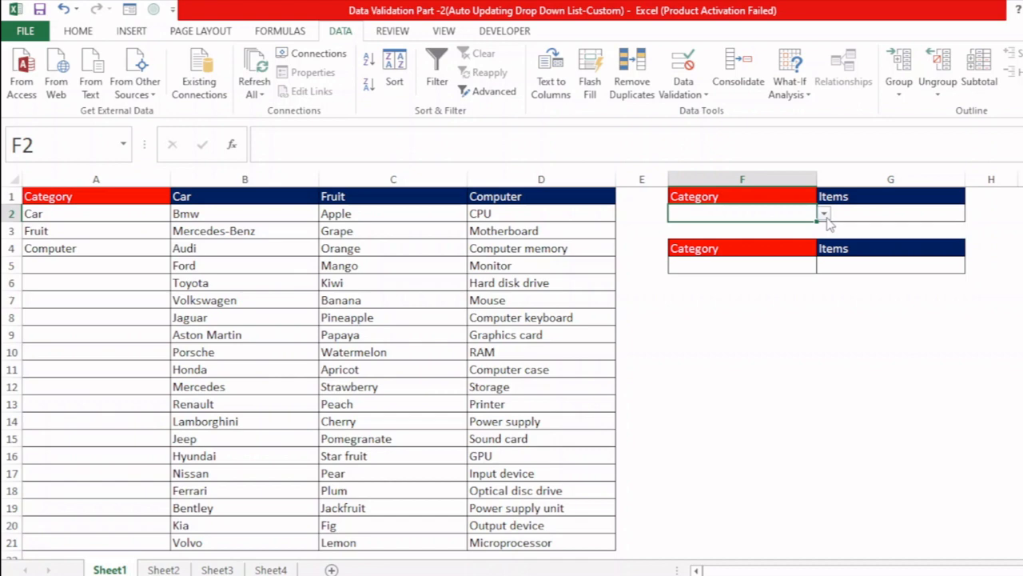
Step: Test the category drop-down in F2 by choosing Fruit, Car and Computer, ending on Car
{"action": "left_click", "coordinate": [824, 214]}
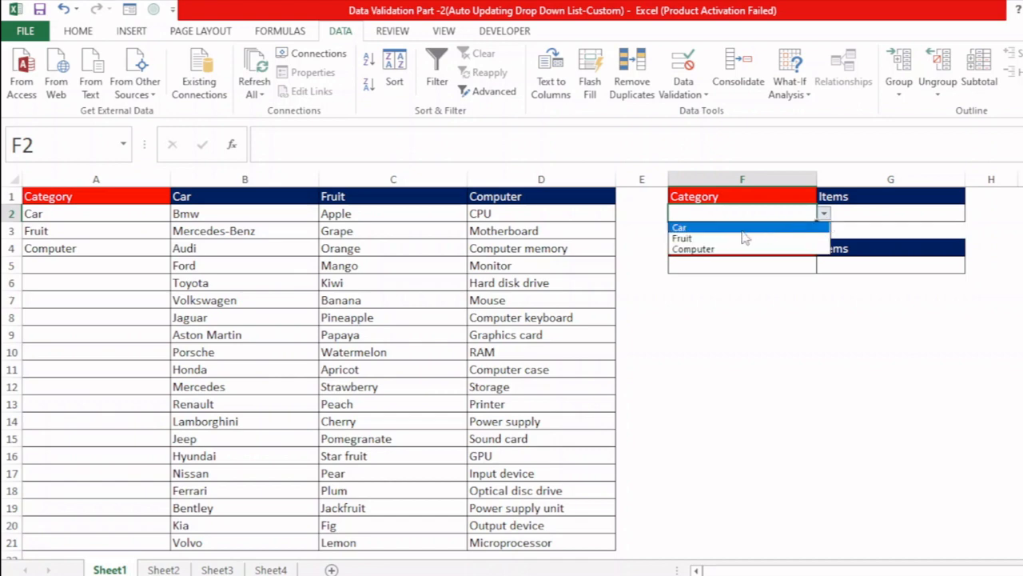
{"action": "left_click", "coordinate": [707, 235]}
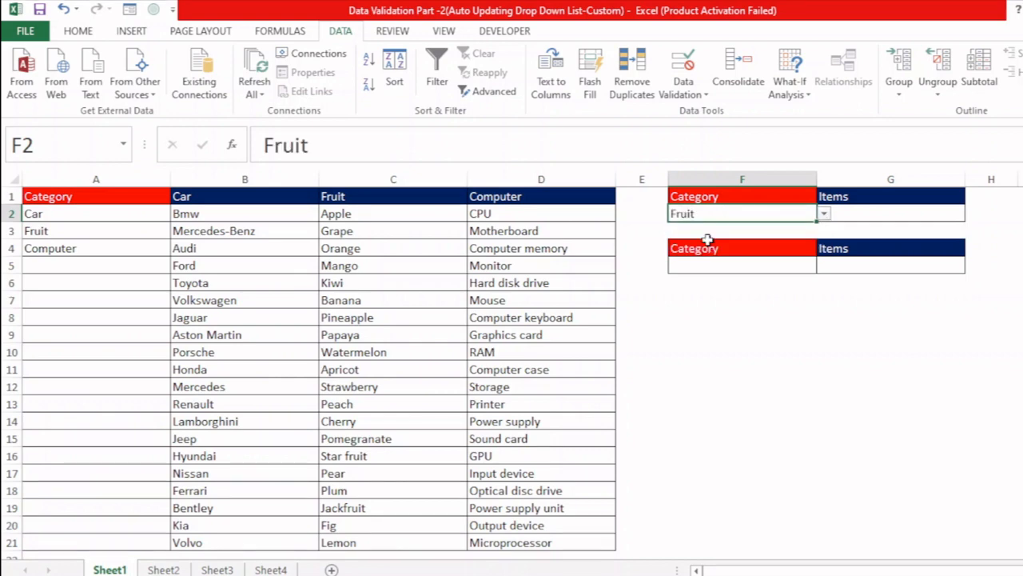
{"action": "left_click", "coordinate": [822, 228]}
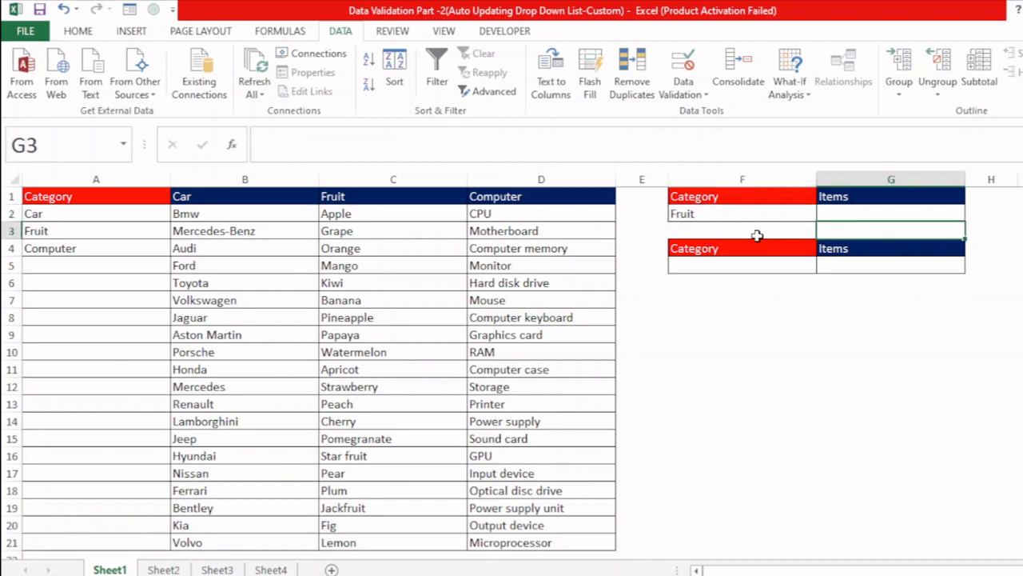
{"action": "left_click", "coordinate": [811, 214]}
{"action": "left_click", "coordinate": [825, 215]}
{"action": "left_click", "coordinate": [747, 224]}
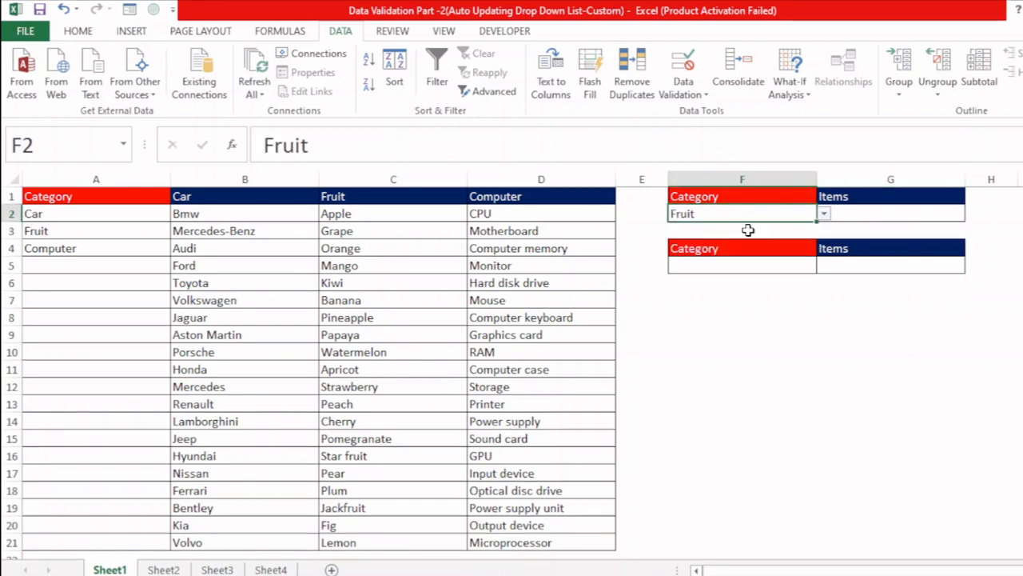
{"action": "left_click", "coordinate": [828, 214]}
{"action": "left_click", "coordinate": [811, 215]}
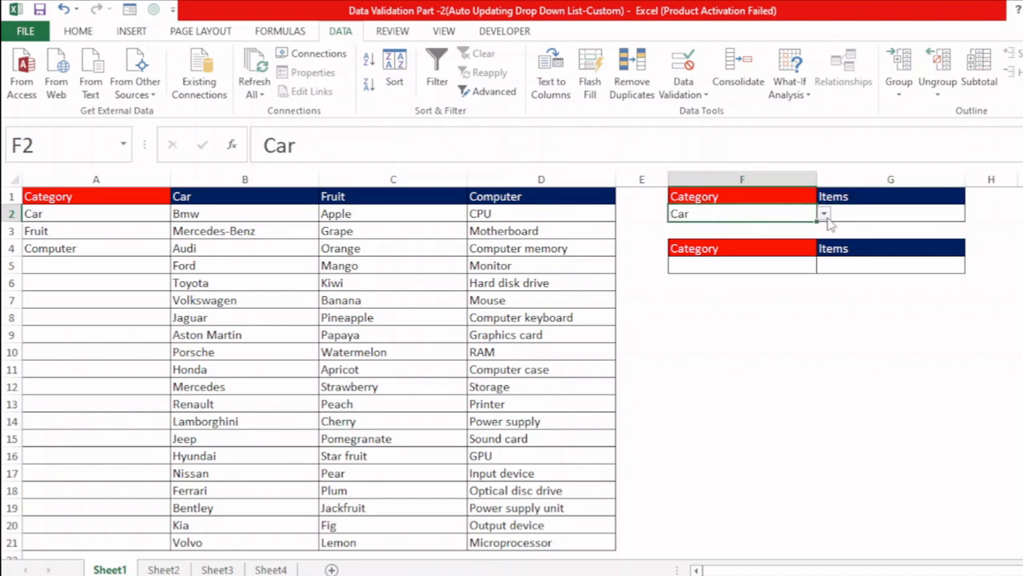
{"action": "left_click", "coordinate": [824, 214]}
{"action": "left_click", "coordinate": [752, 247]}
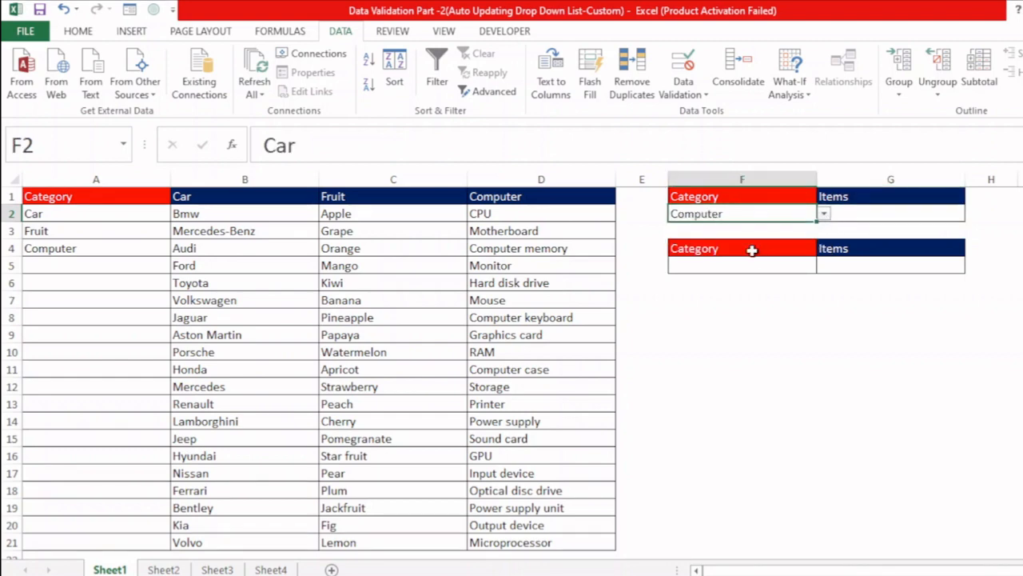
{"action": "left_click", "coordinate": [825, 215]}
{"action": "left_click", "coordinate": [776, 228]}
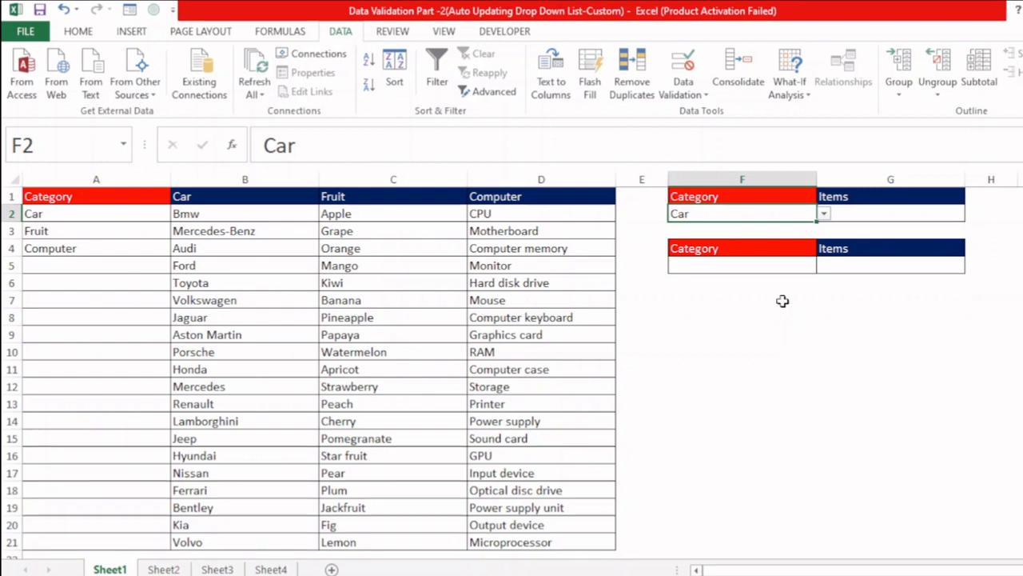
{"action": "left_click", "coordinate": [823, 214]}
{"action": "left_click", "coordinate": [783, 230]}
Step: Add a list data validation to cell G2 that uses the car names in B2:B21 as its source
{"action": "left_click", "coordinate": [875, 214]}
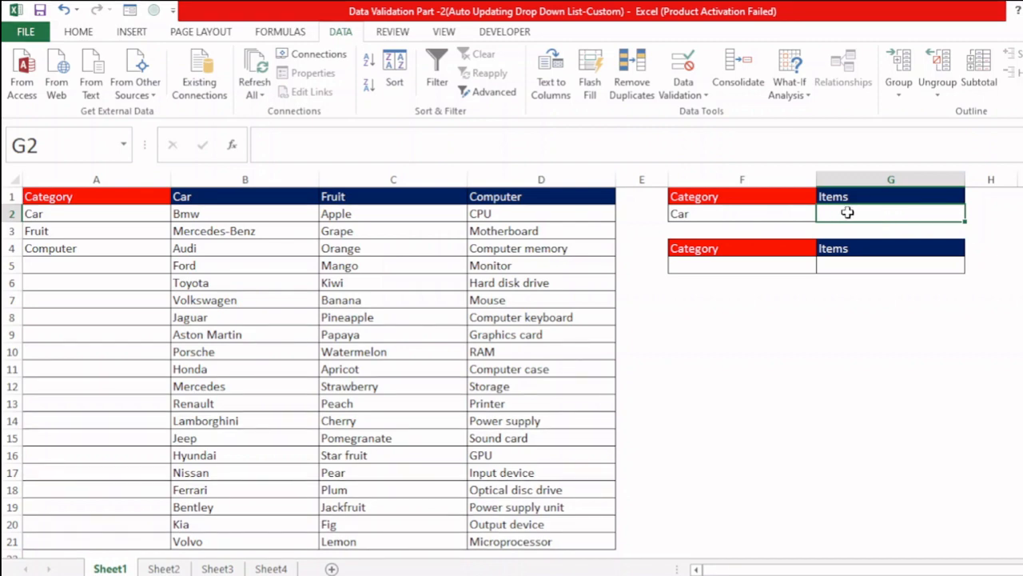
{"action": "key", "text": "alt+a"}
{"action": "key", "text": "v"}
{"action": "key", "text": "v"}
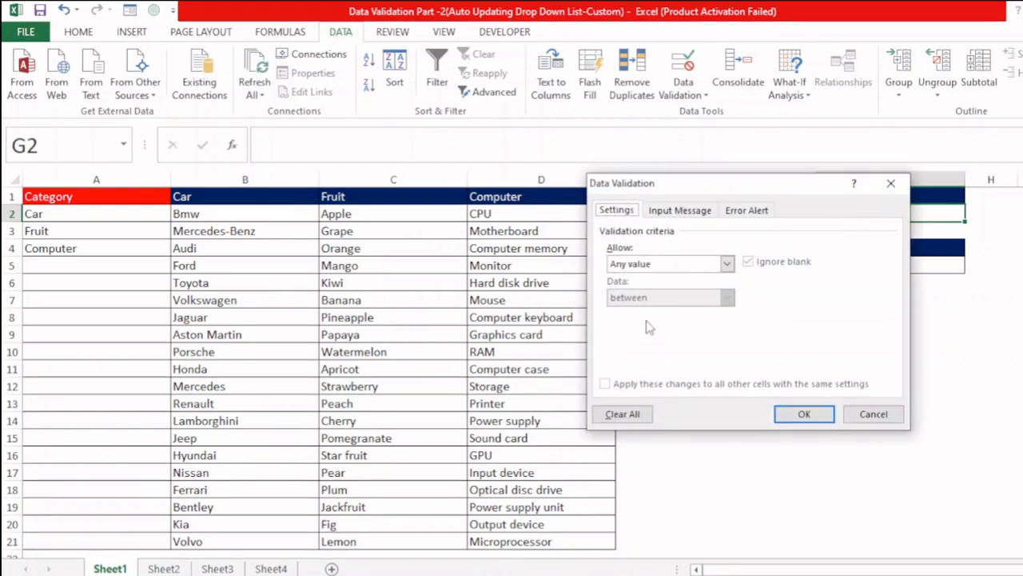
{"action": "left_click", "coordinate": [727, 263]}
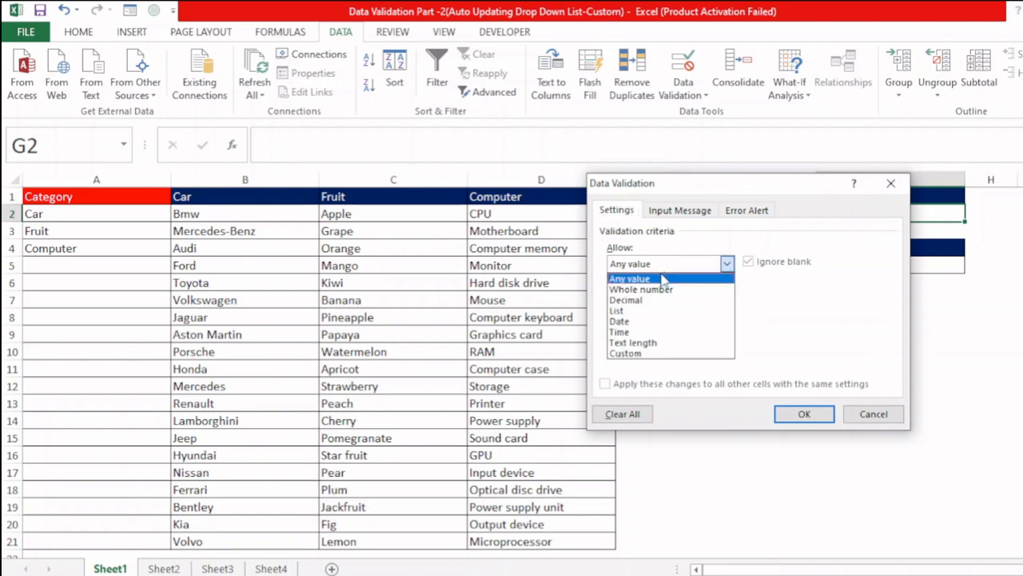
{"action": "left_click", "coordinate": [635, 310]}
{"action": "left_click", "coordinate": [636, 329]}
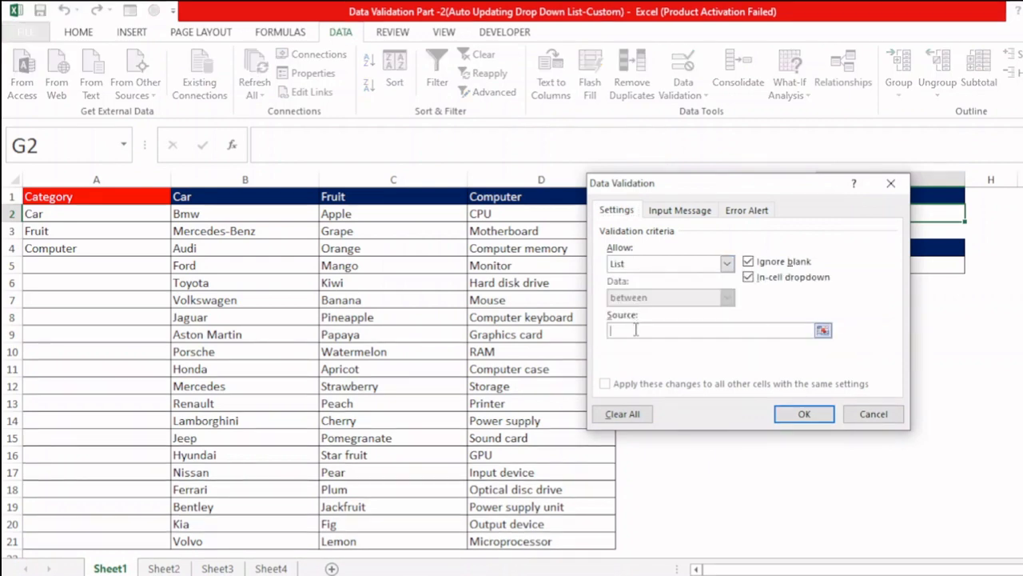
{"action": "left_click_drag", "start_coordinate": [240, 214], "coordinate": [225, 543]}
{"action": "left_click", "coordinate": [815, 422]}
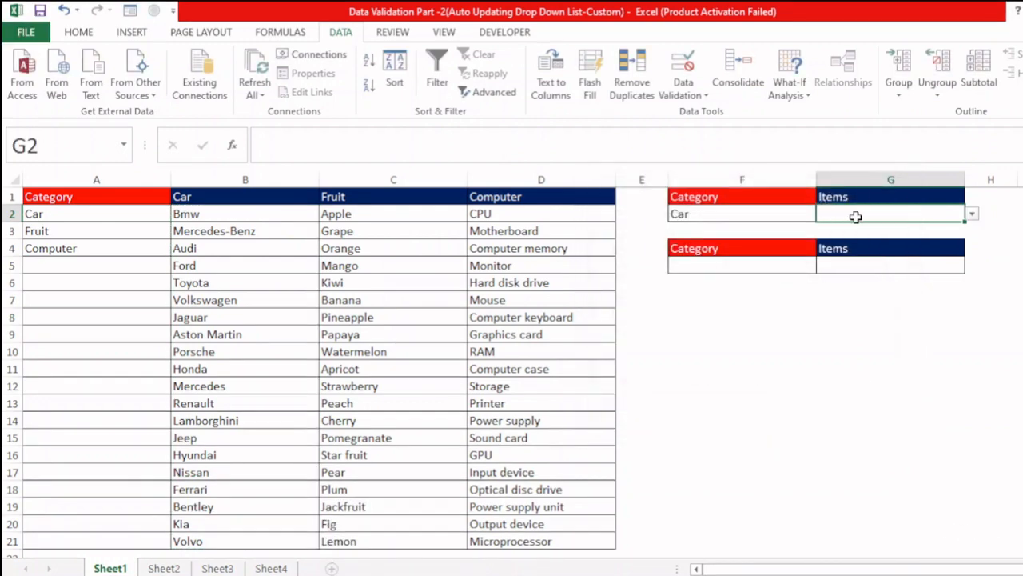
Step: Set the category in F2 to Fruit and check the item drop-down in G2 before and after the change
{"action": "left_click", "coordinate": [972, 215]}
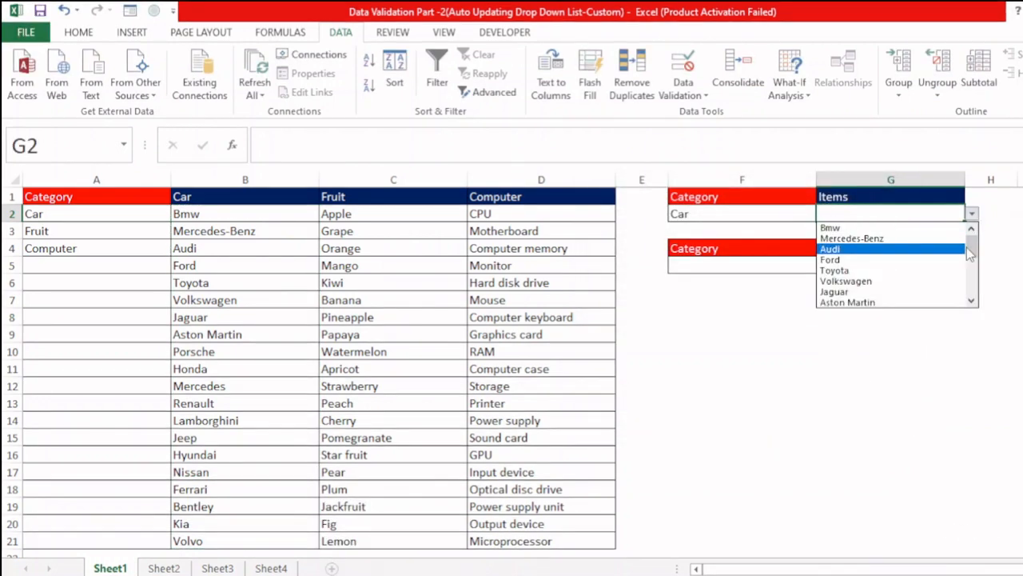
{"action": "mouse_move", "coordinate": [970, 254]}
{"action": "left_mouse_down"}
{"action": "mouse_move", "coordinate": [970, 302]}
{"action": "mouse_move", "coordinate": [977, 236]}
{"action": "left_mouse_up"}
{"action": "left_click", "coordinate": [791, 213]}
{"action": "left_click", "coordinate": [808, 213]}
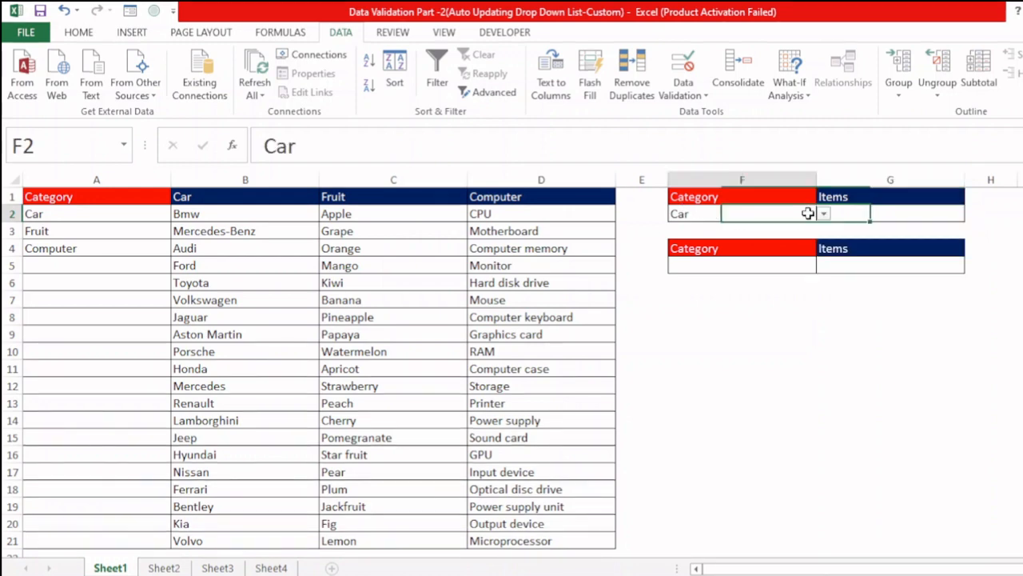
{"action": "left_click", "coordinate": [824, 214]}
{"action": "left_click", "coordinate": [731, 238]}
{"action": "left_click", "coordinate": [912, 215]}
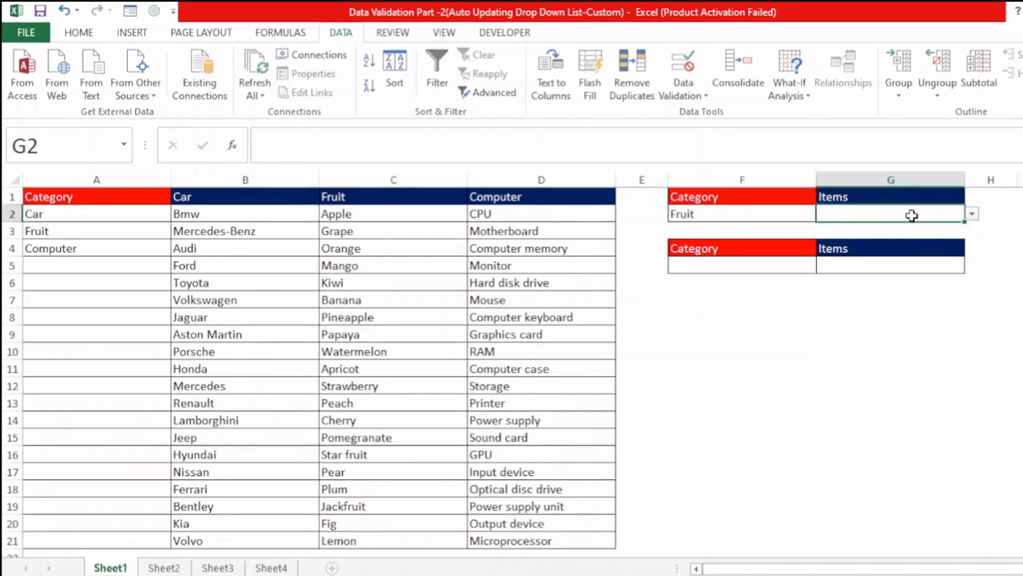
{"action": "left_click", "coordinate": [972, 215]}
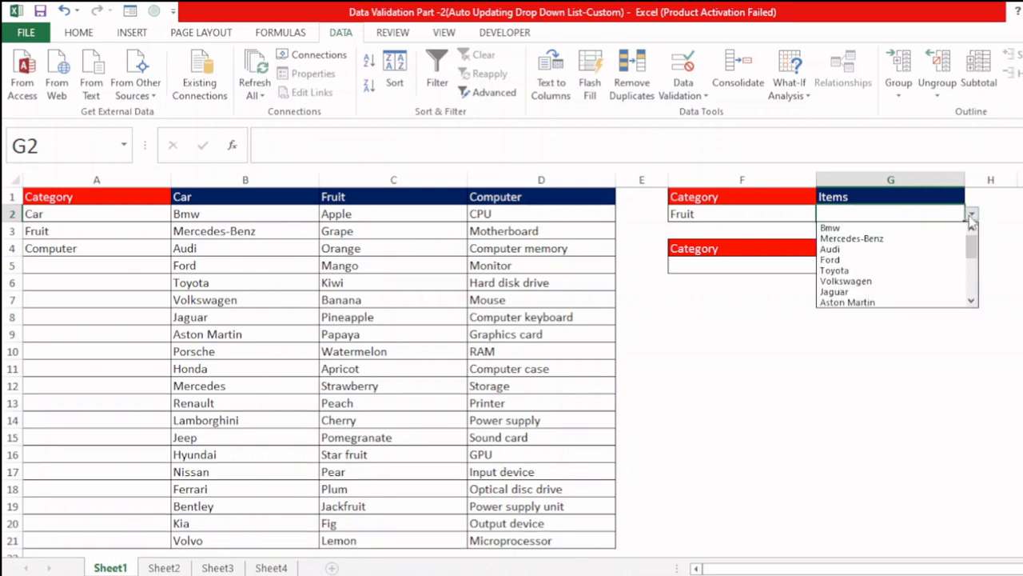
{"action": "left_click", "coordinate": [837, 357]}
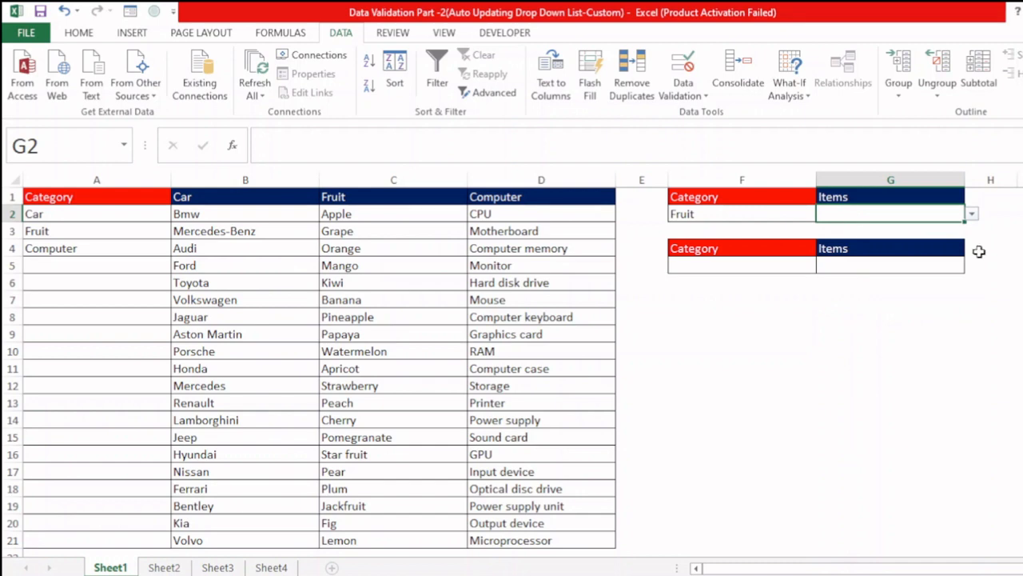
Step: Clear all data validation settings from cell G2
{"action": "key", "text": "alt"}
{"action": "key", "text": "a"}
{"action": "key", "text": "v"}
{"action": "key", "text": "v"}
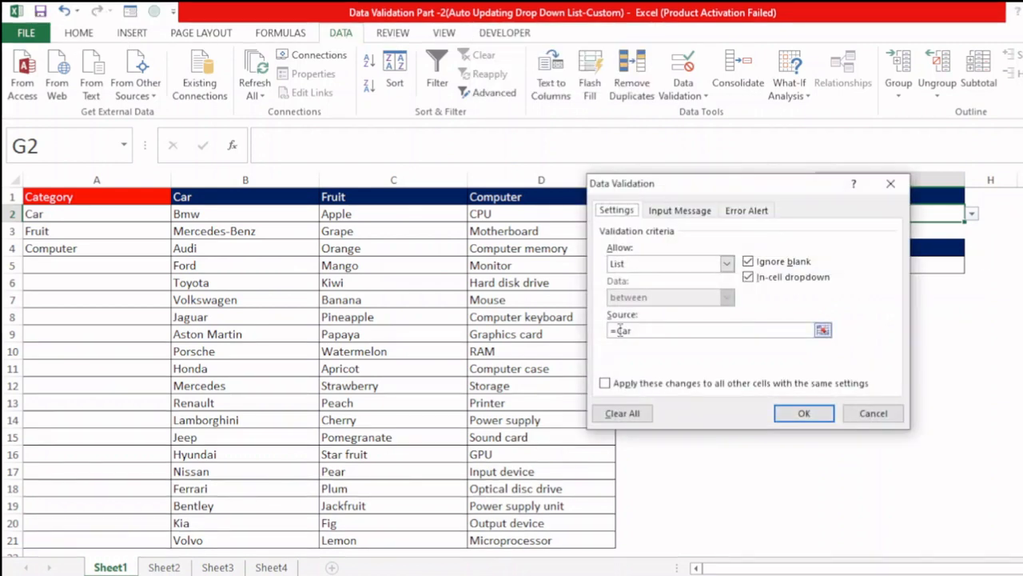
{"action": "left_click", "coordinate": [623, 413]}
{"action": "left_click", "coordinate": [804, 413]}
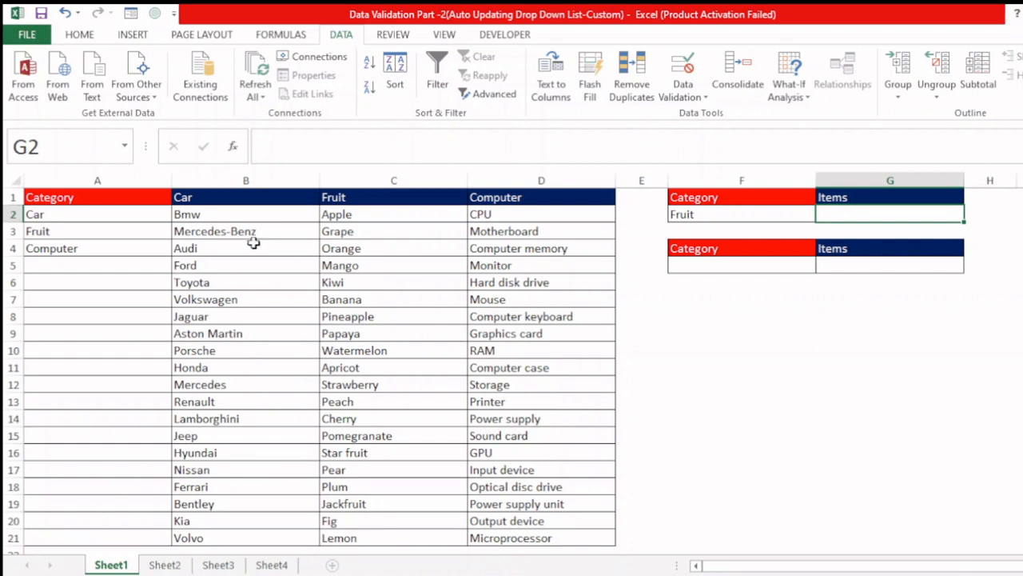
Step: Create named ranges from the Car, Fruit and Computer lists in B1:D21, using the top row as the names
{"action": "left_click_drag", "start_coordinate": [248, 217], "coordinate": [245, 521]}
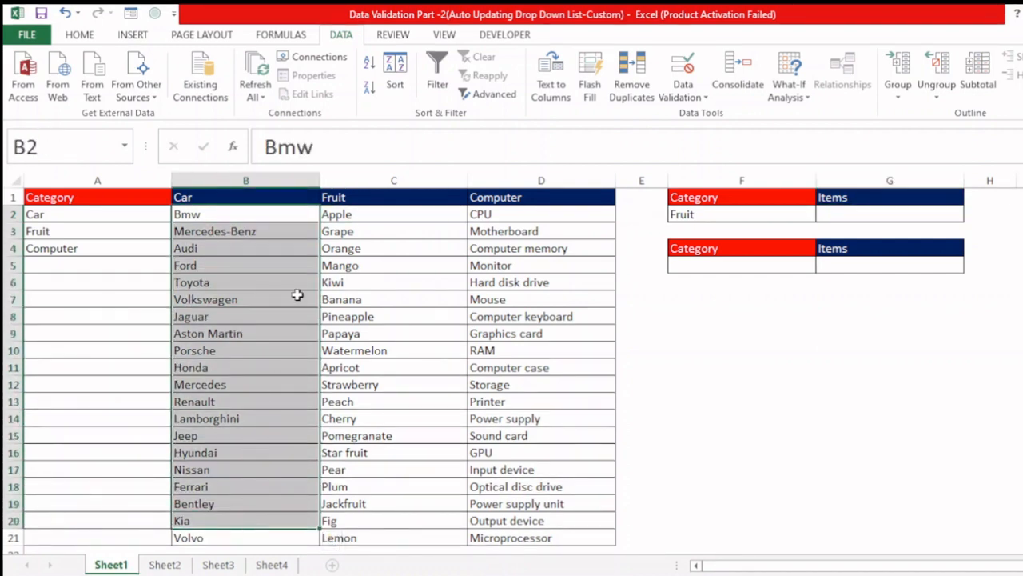
{"action": "left_click_drag", "start_coordinate": [344, 215], "coordinate": [399, 521]}
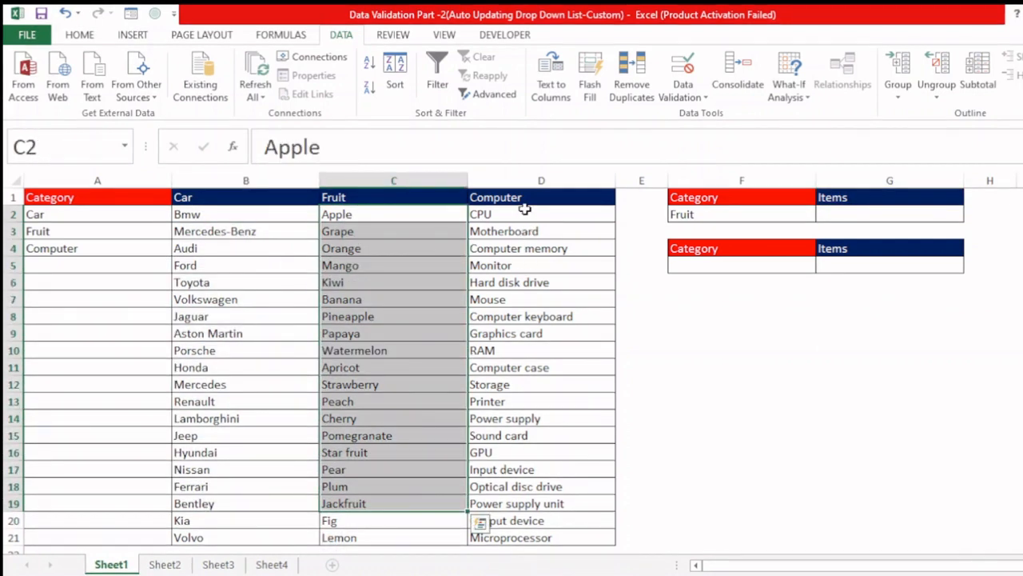
{"action": "left_click_drag", "start_coordinate": [479, 214], "coordinate": [531, 503]}
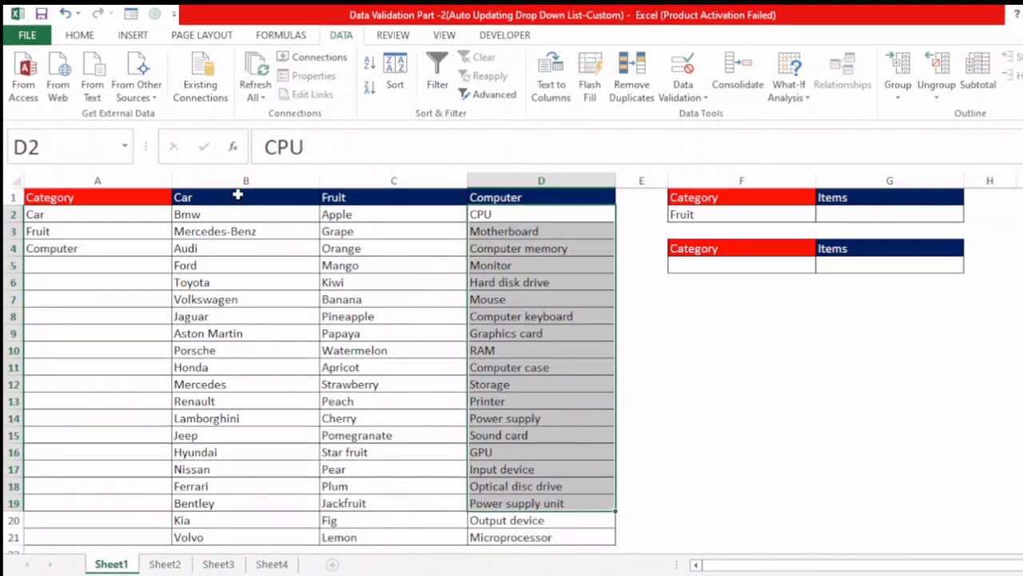
{"action": "left_click_drag", "start_coordinate": [238, 194], "coordinate": [529, 534]}
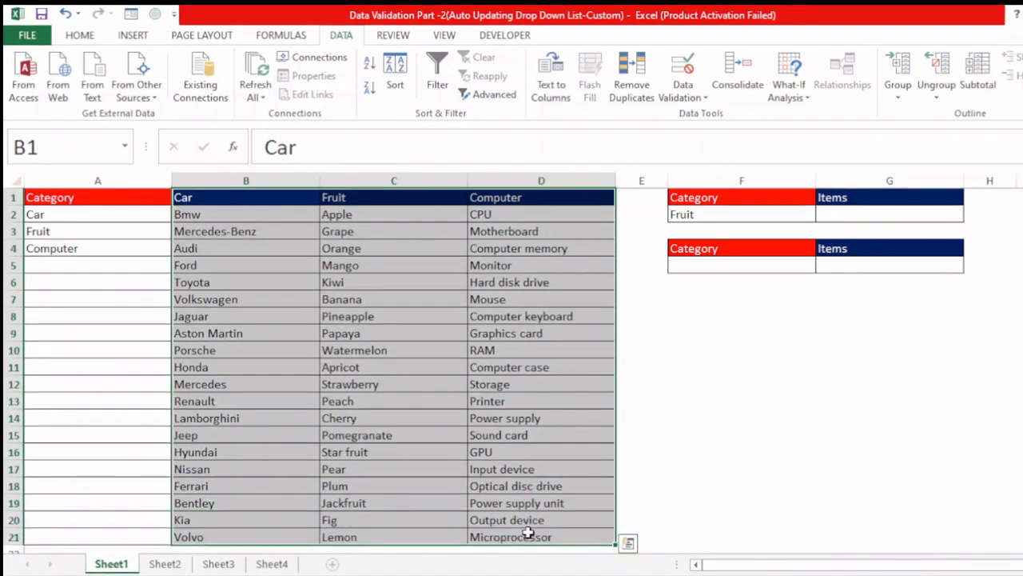
{"action": "left_click", "coordinate": [279, 36]}
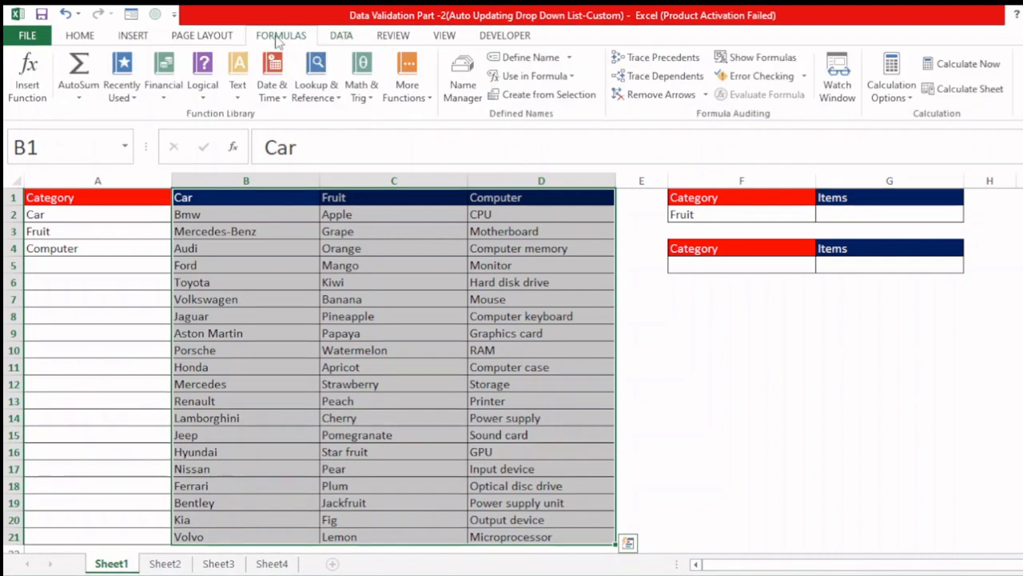
{"action": "left_click", "coordinate": [559, 96]}
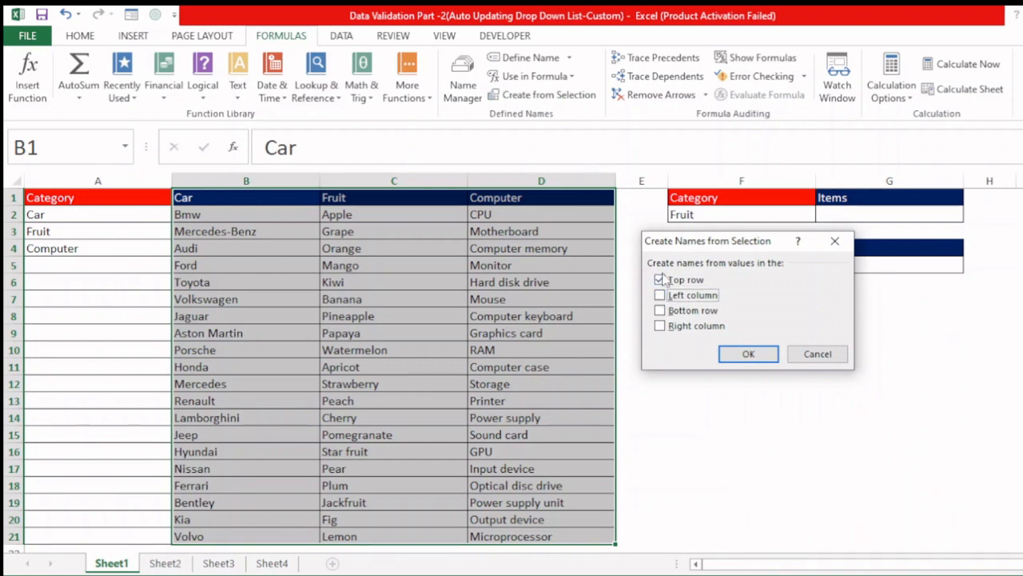
{"action": "left_click", "coordinate": [719, 354]}
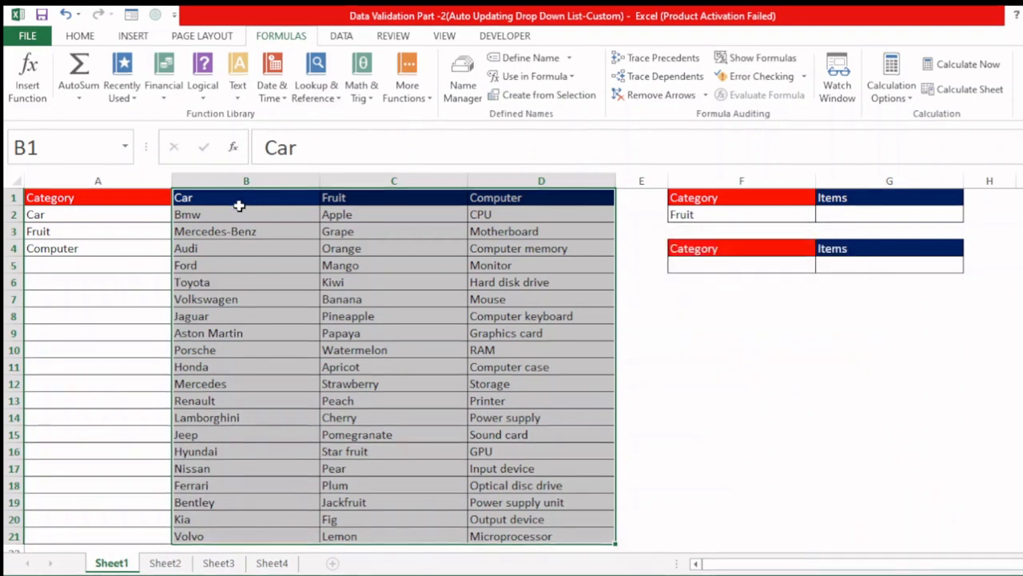
Step: Check the named ranges Car, Computer and Fruit by jumping to each one on the sheet
{"action": "left_click", "coordinate": [128, 153]}
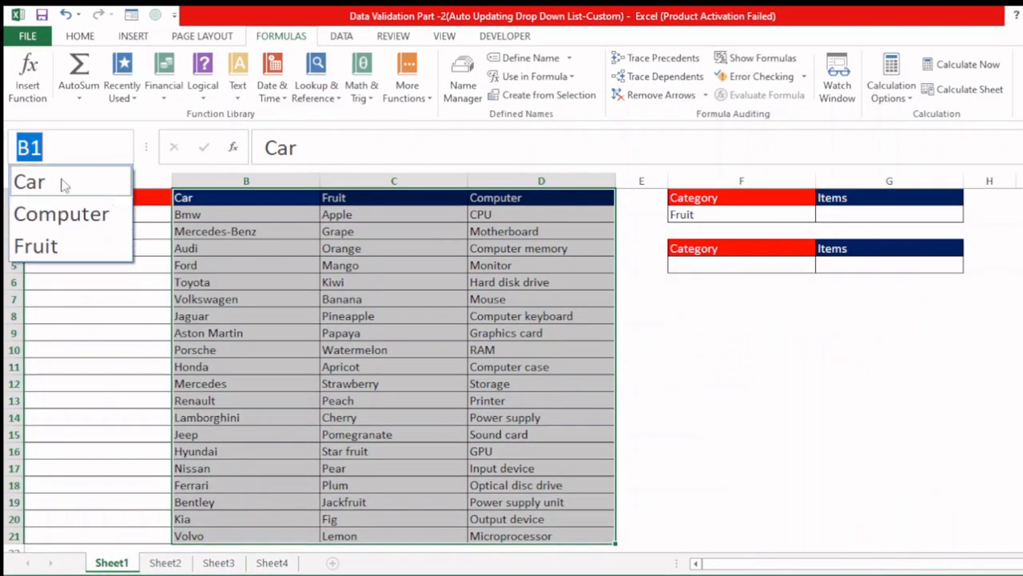
{"action": "left_click", "coordinate": [58, 189]}
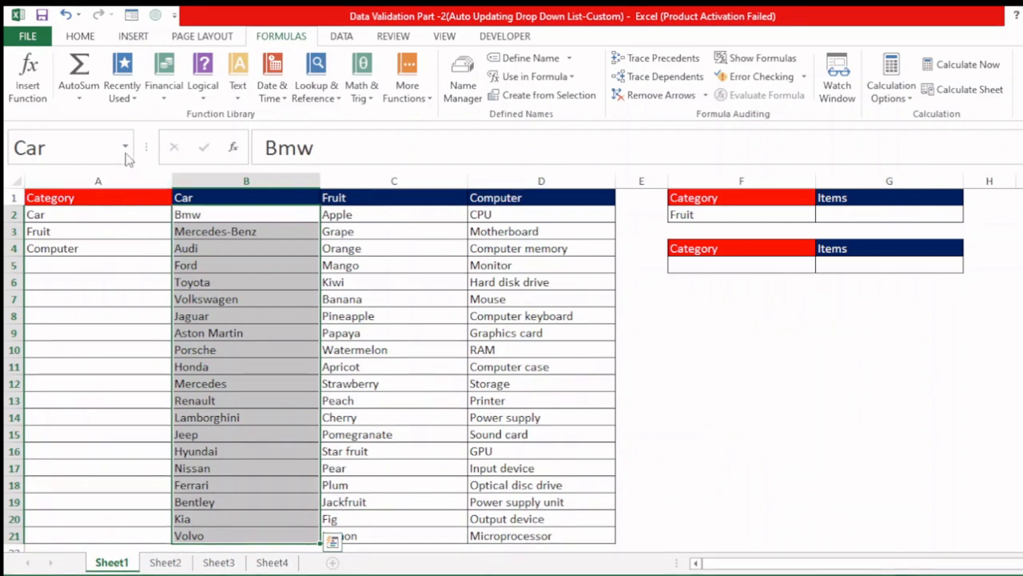
{"action": "left_click", "coordinate": [128, 153]}
{"action": "left_click", "coordinate": [70, 219]}
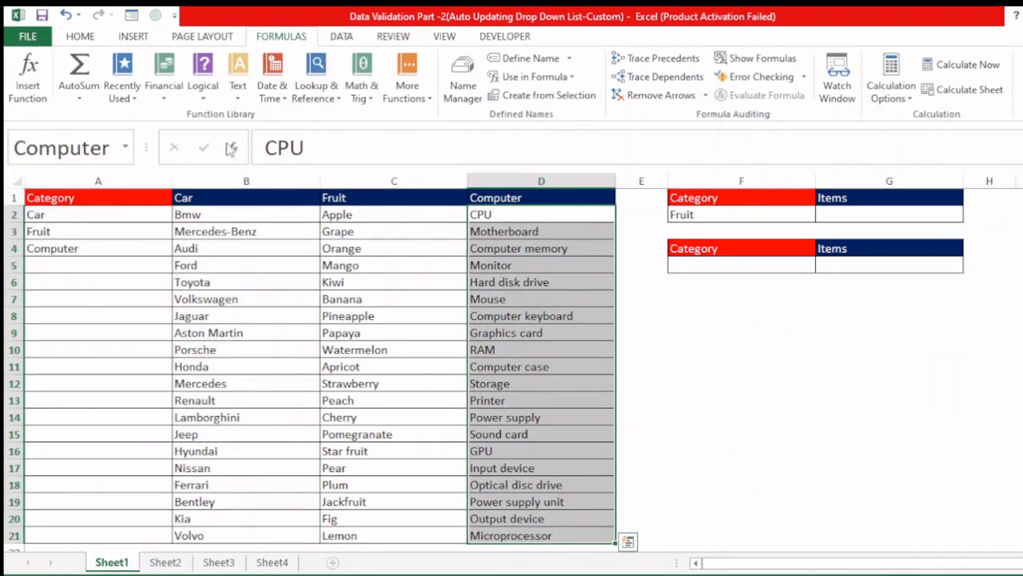
{"action": "left_click", "coordinate": [126, 148]}
{"action": "left_click", "coordinate": [92, 241]}
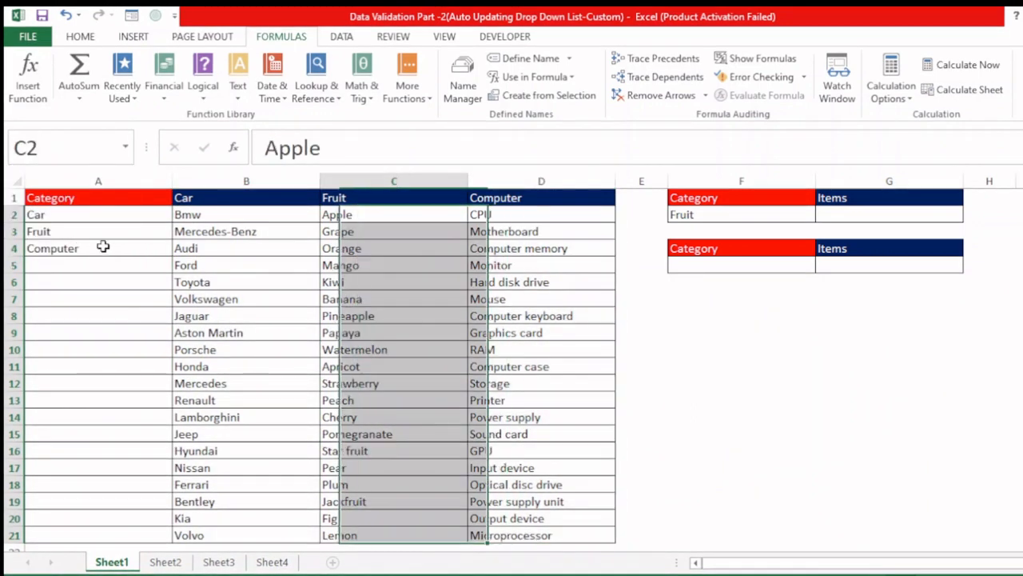
{"action": "left_click", "coordinate": [794, 302]}
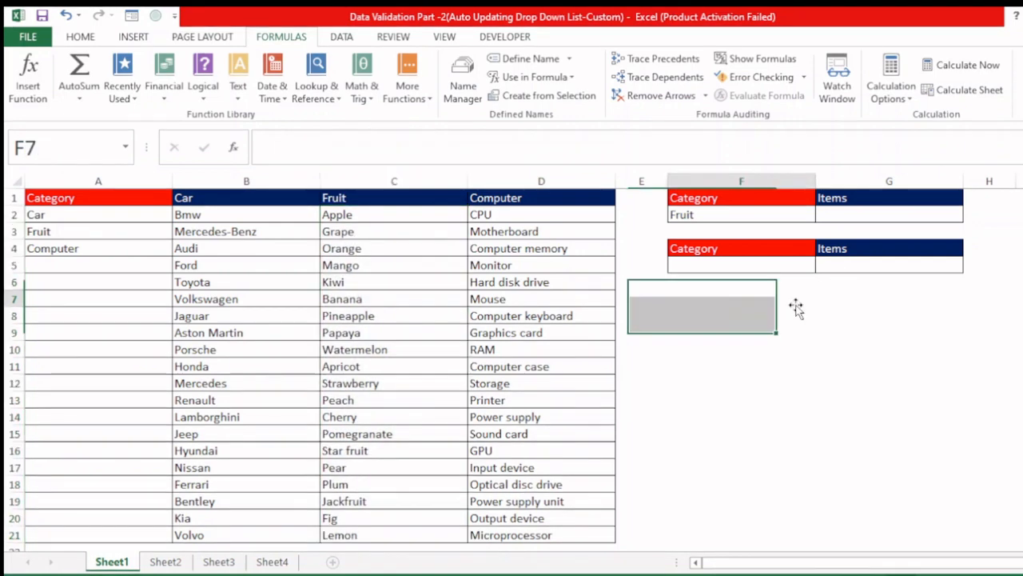
Step: Set up data validation for cell G2 that allows a List and begin its source entry
{"action": "left_click", "coordinate": [841, 214]}
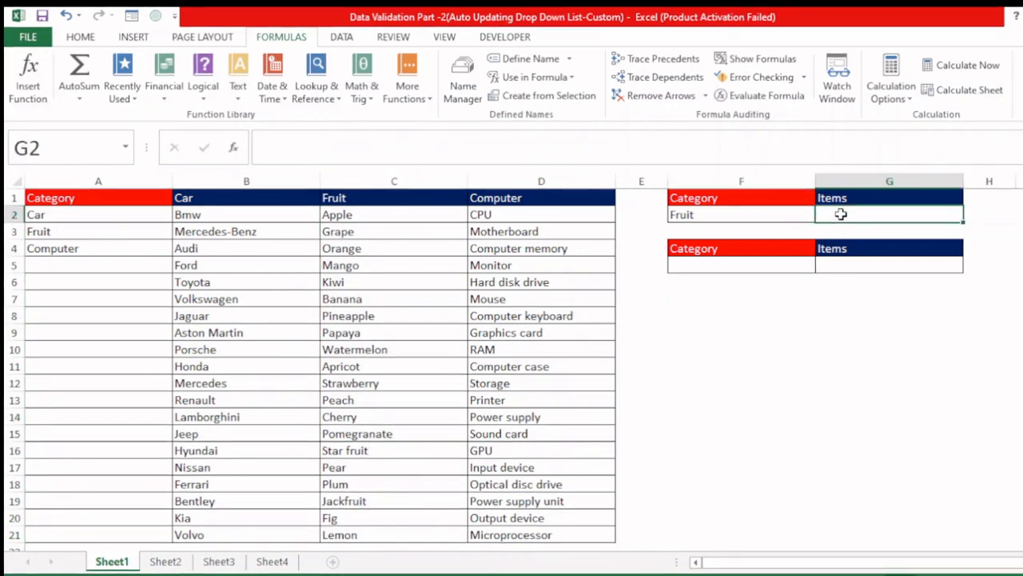
{"action": "key", "text": "alt+d"}
{"action": "key", "text": "l"}
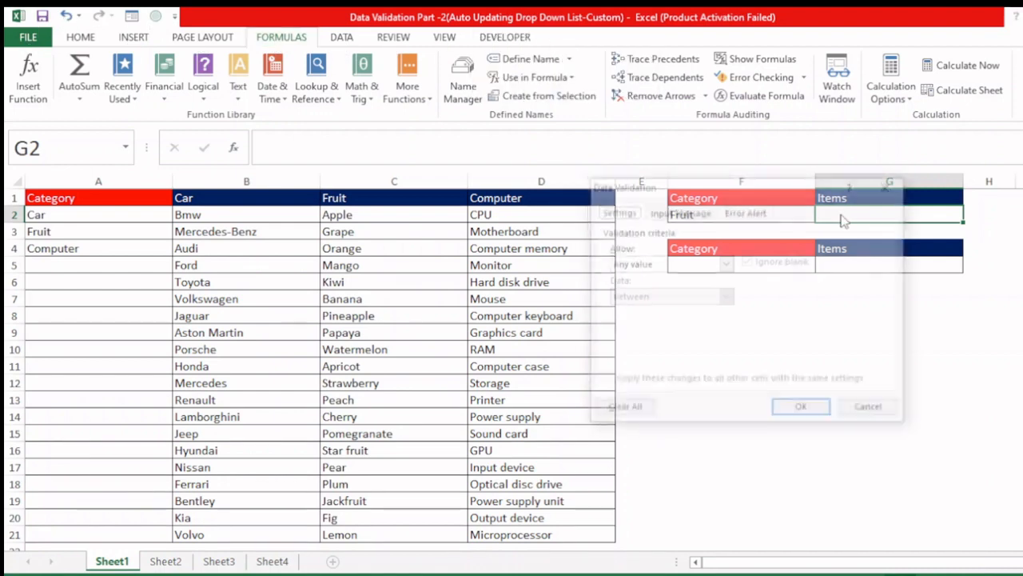
{"action": "left_click", "coordinate": [684, 265]}
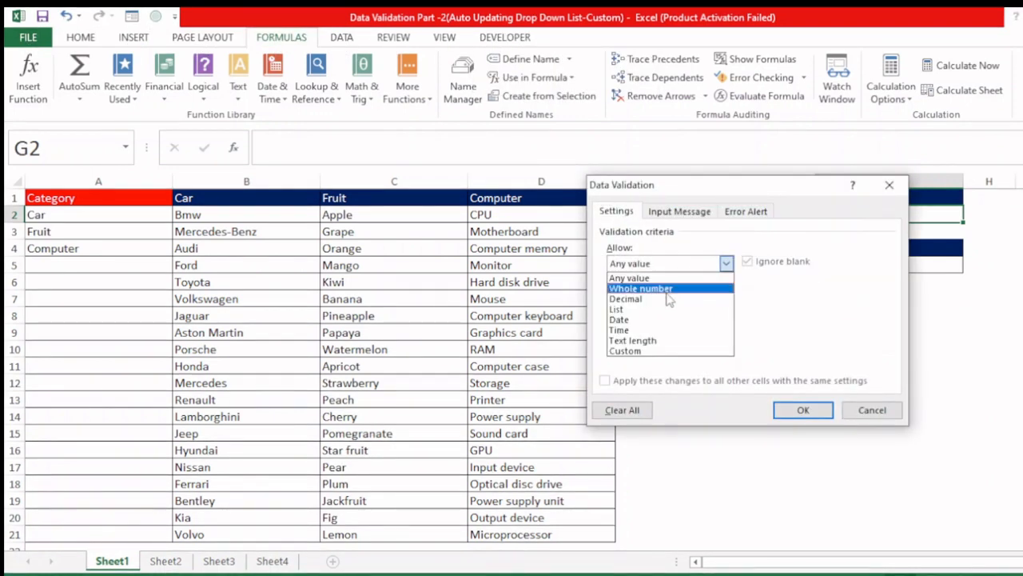
{"action": "left_click", "coordinate": [634, 313]}
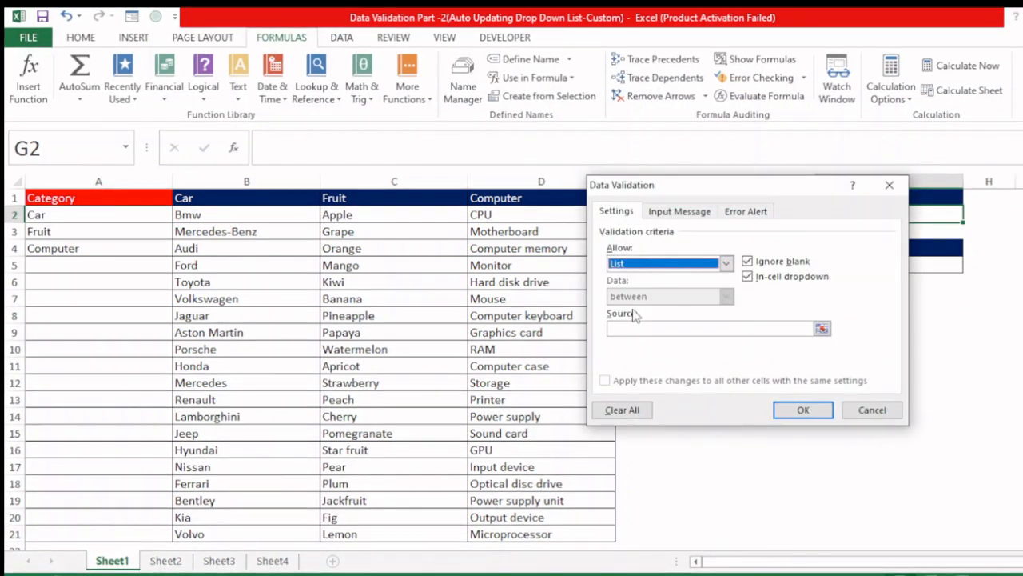
{"action": "left_click", "coordinate": [634, 330]}
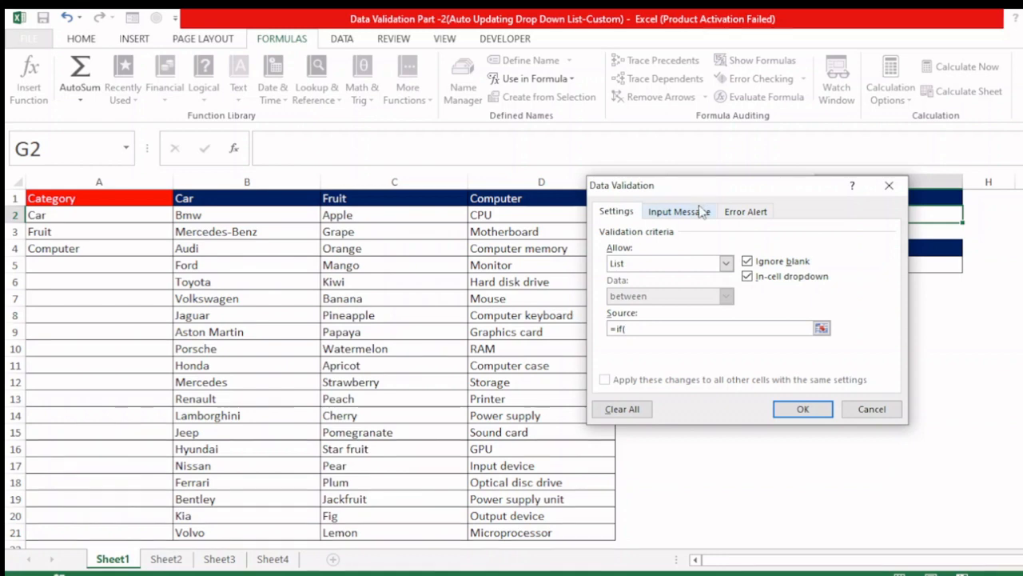
Step: Enter the first condition of the G2 list source as =if($F$2="Car",Car, with the dialog moved clear of F2
{"action": "left_click_drag", "start_coordinate": [704, 193], "coordinate": [709, 311]}
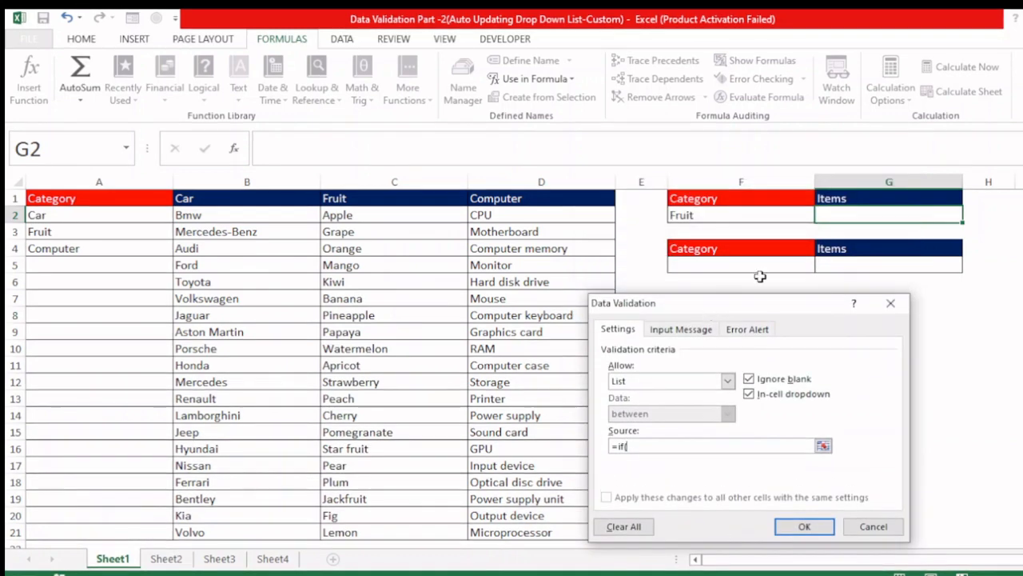
{"action": "left_click", "coordinate": [738, 215]}
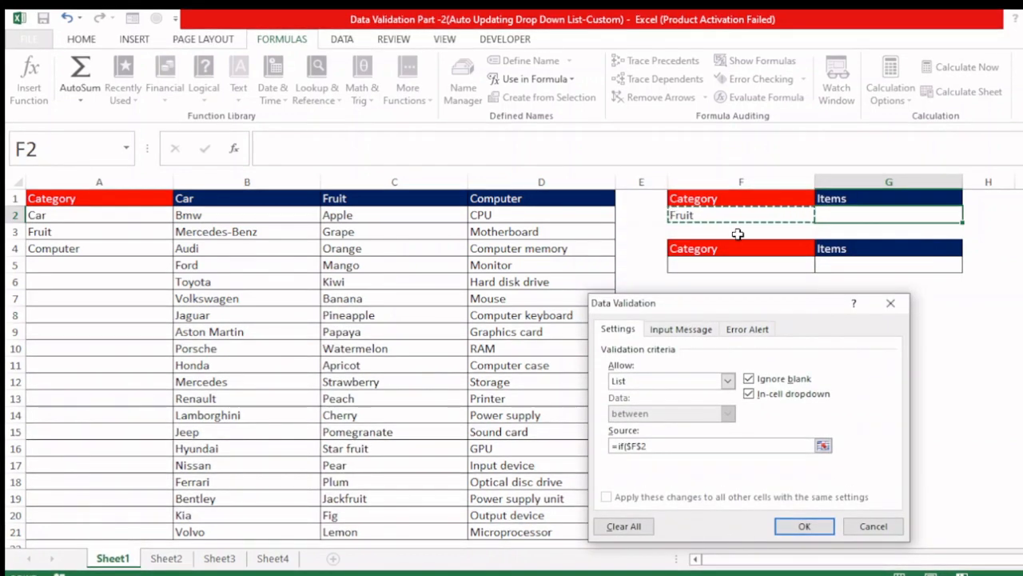
{"action": "type", "text": "="}
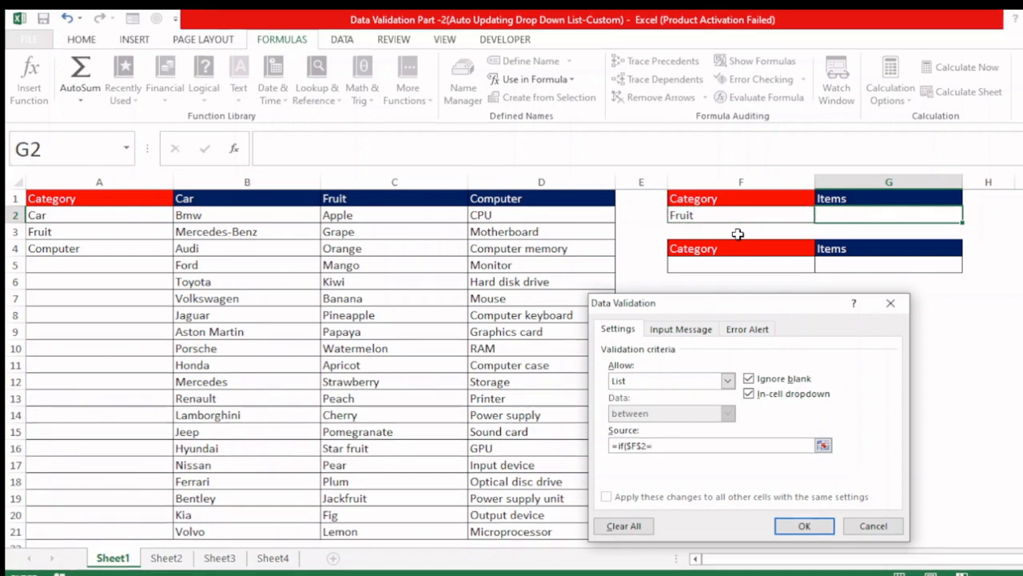
{"action": "type", "text": "\""}
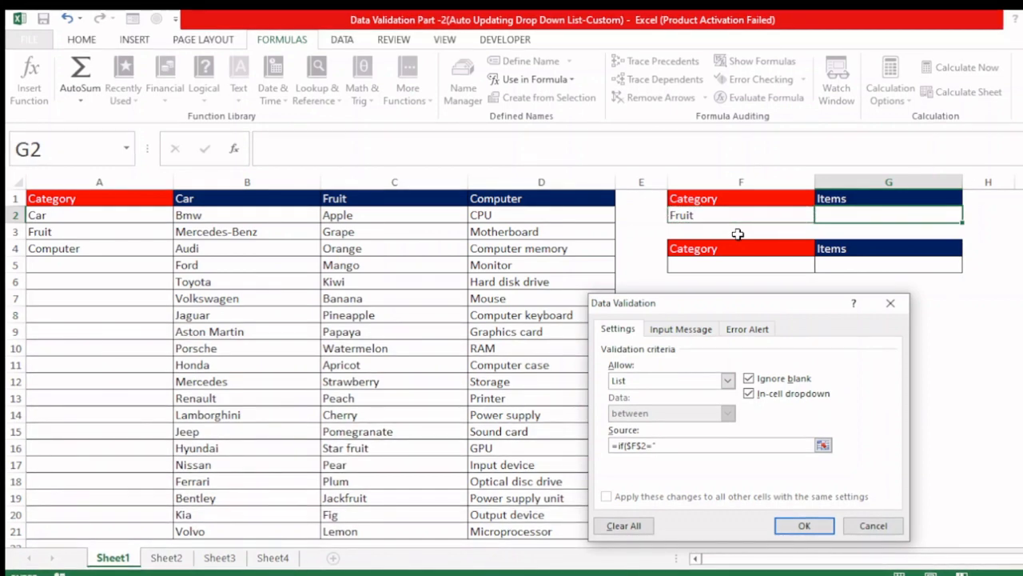
{"action": "type", "text": "Car"}
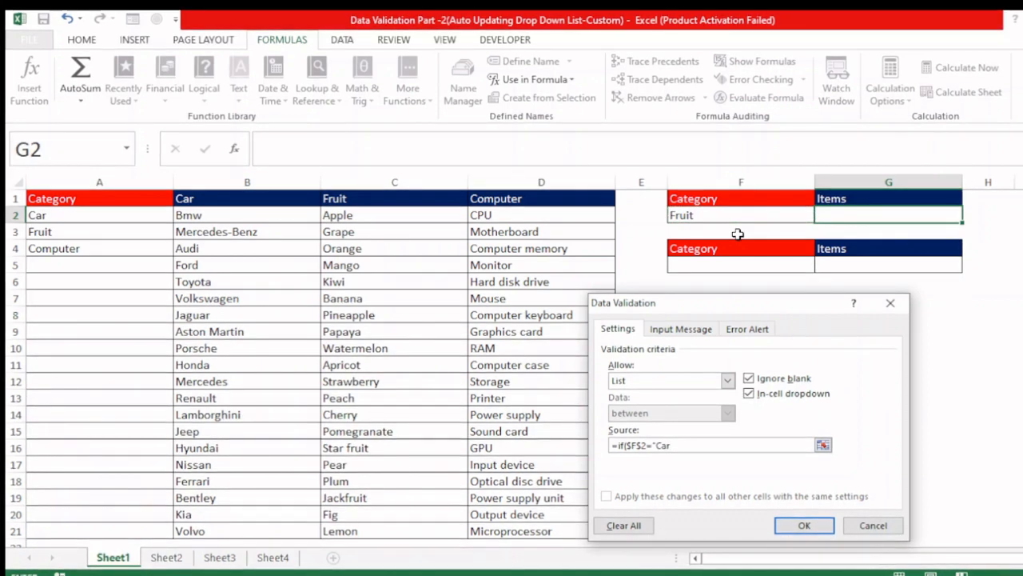
{"action": "type", "text": "\",Car"}
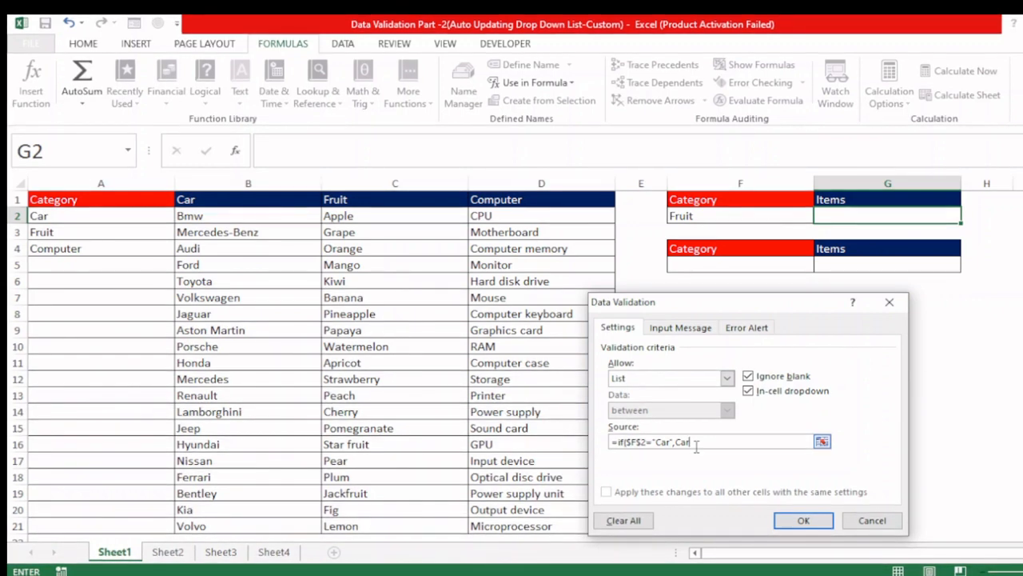
{"action": "type", "text": ","}
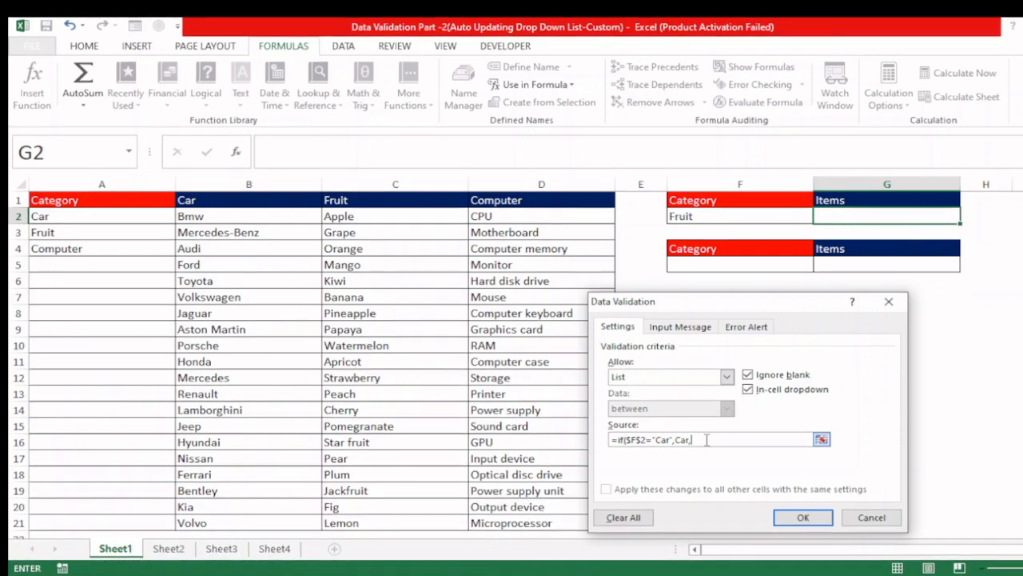
Step: Extend the G2 list source with the second condition if($F$2="Fruit",Fruit, referencing cell F2
{"action": "type", "text": "if"}
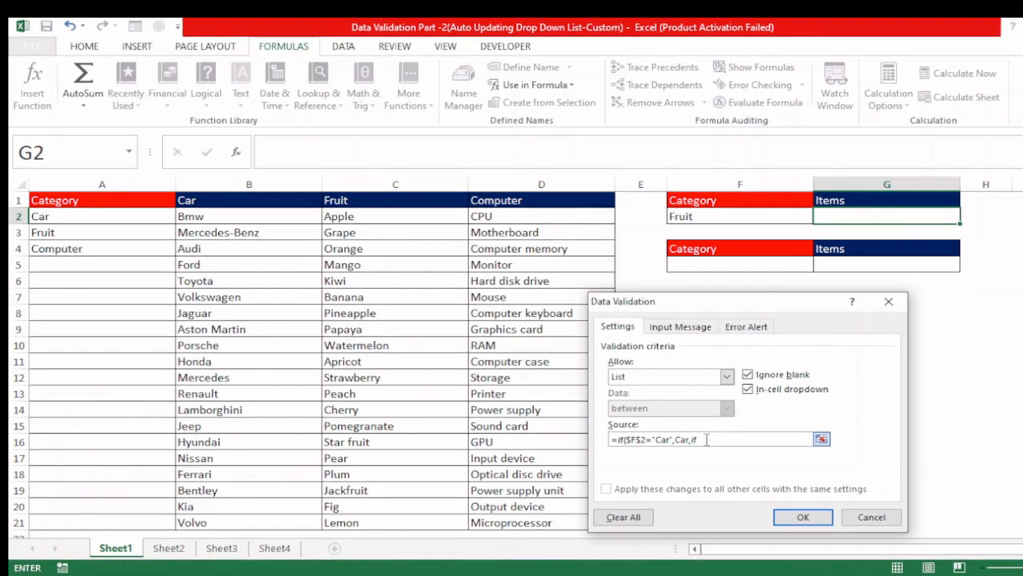
{"action": "type", "text": "("}
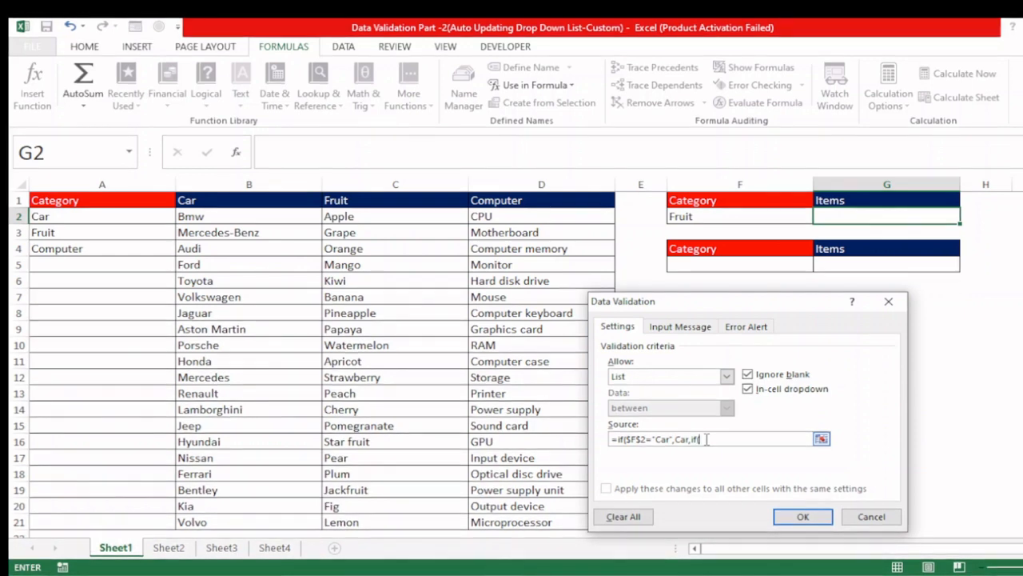
{"action": "left_click", "coordinate": [714, 217]}
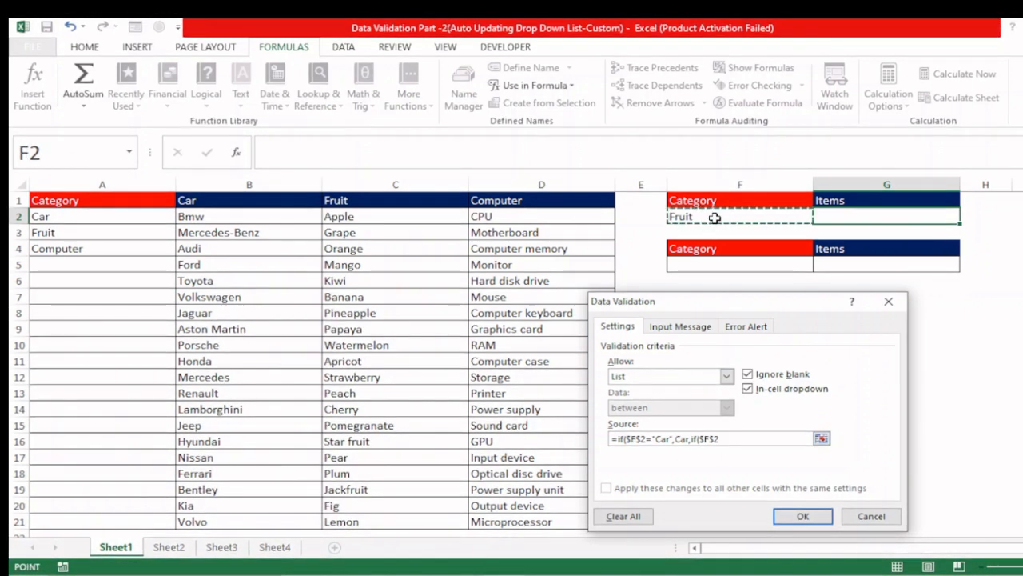
{"action": "type", "text": "=\""}
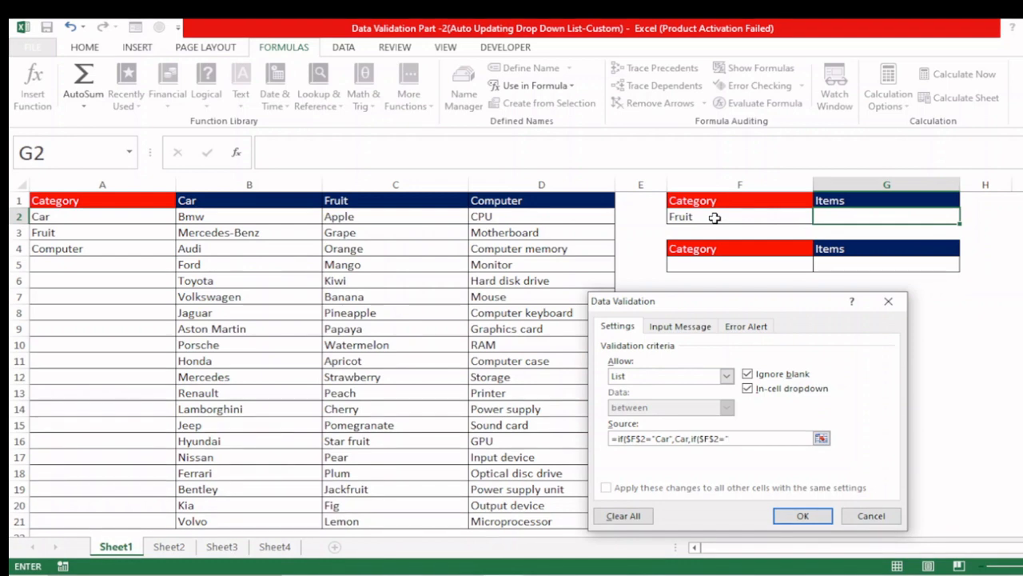
{"action": "type", "text": "Fruit"}
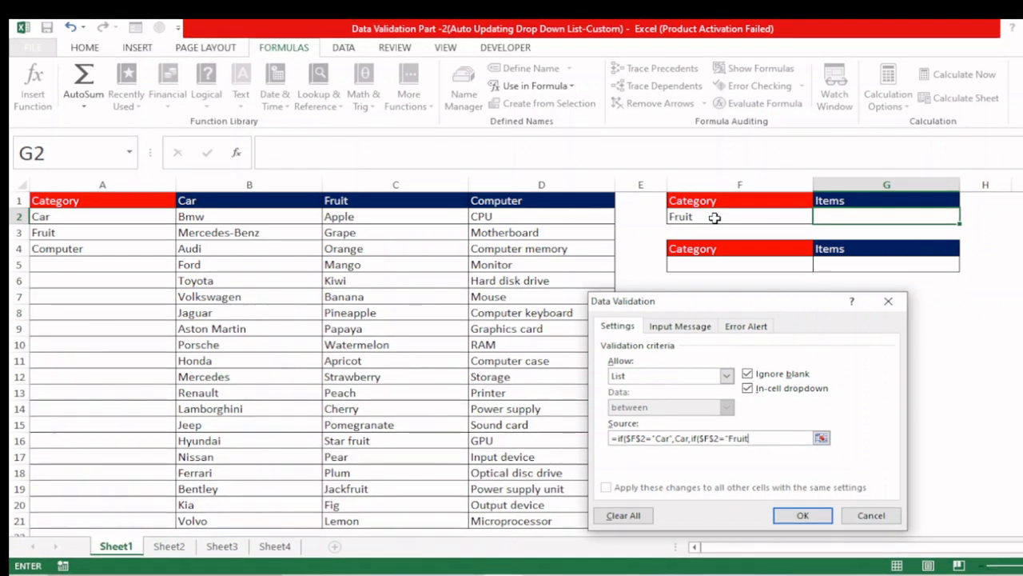
{"action": "type", "text": "\""}
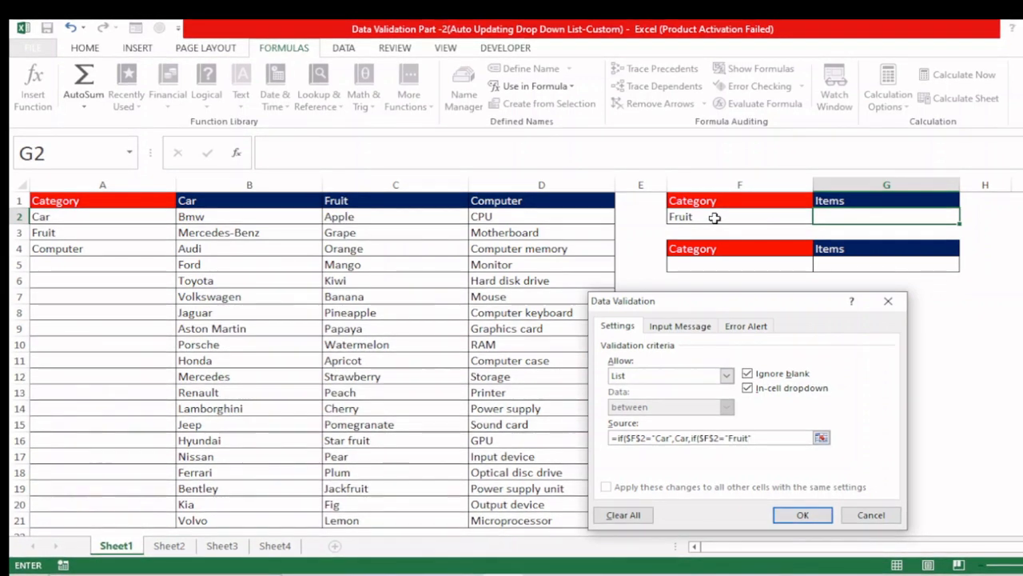
{"action": "type", "text": ","}
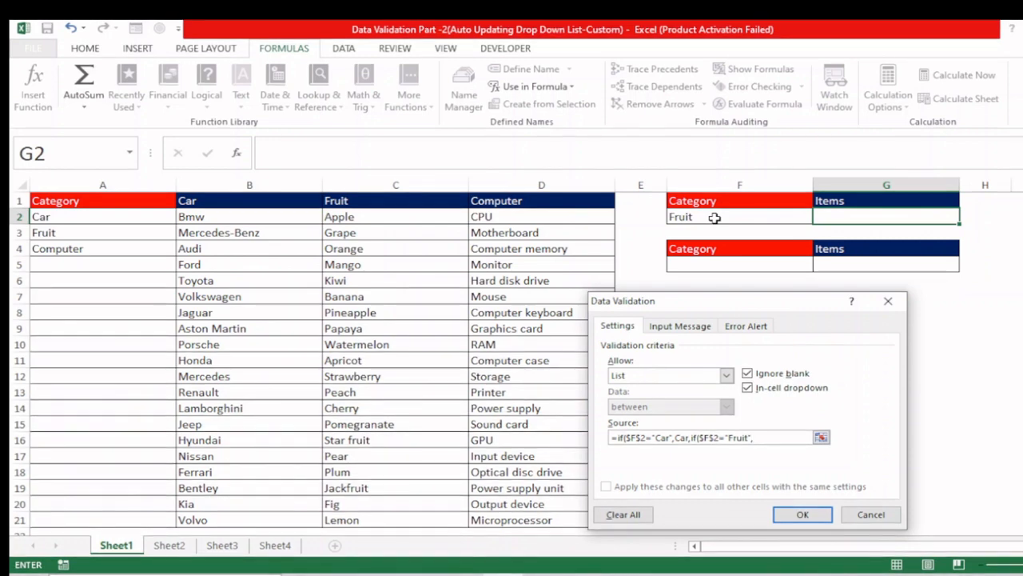
{"action": "type", "text": "Frui"}
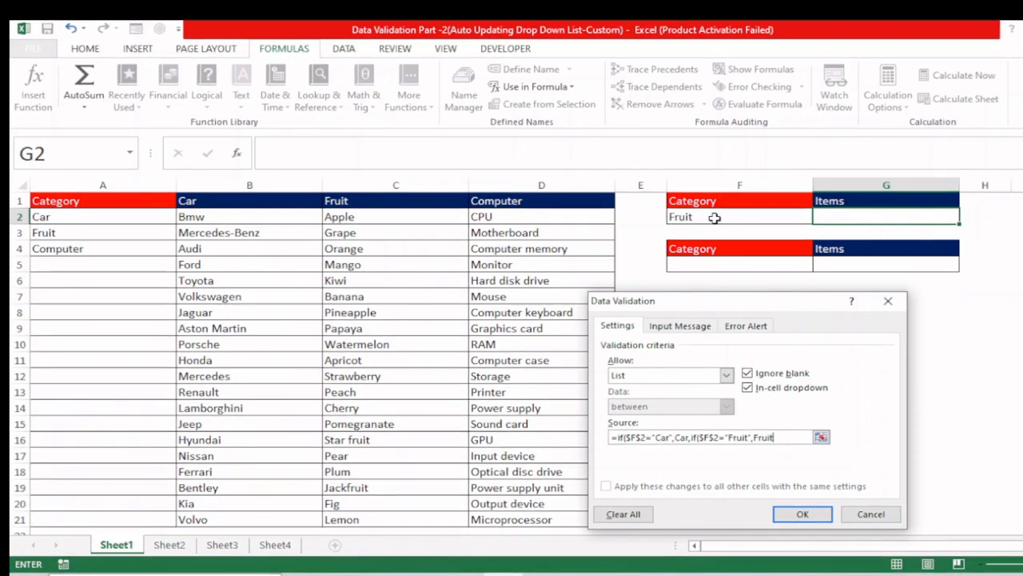
{"action": "type", "text": "t"}
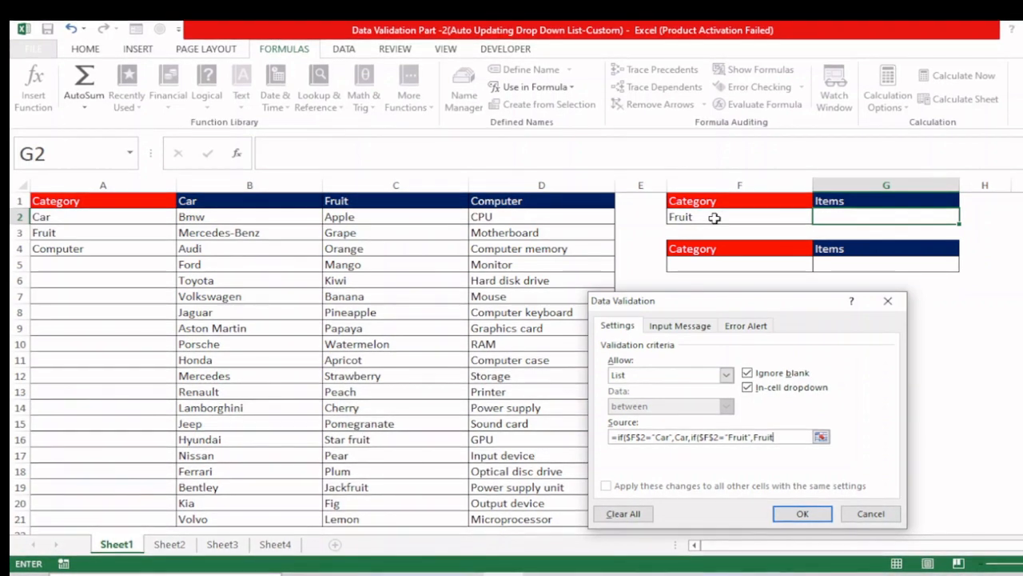
{"action": "type", "text": ","}
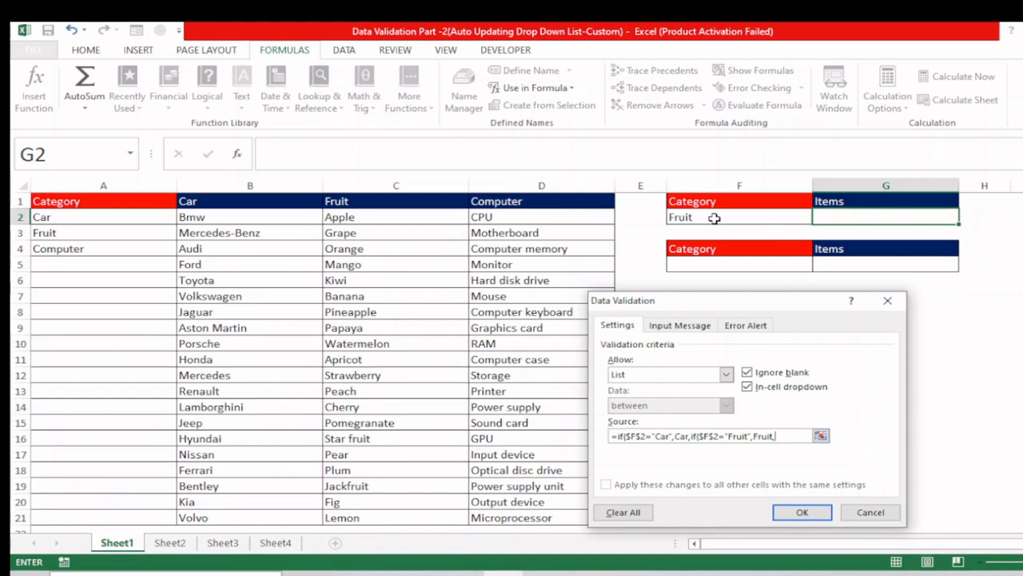
Step: Complete the G2 list source with Computer as the fallback range, close both IF functions and apply the validation
{"action": "type", "text": "Com"}
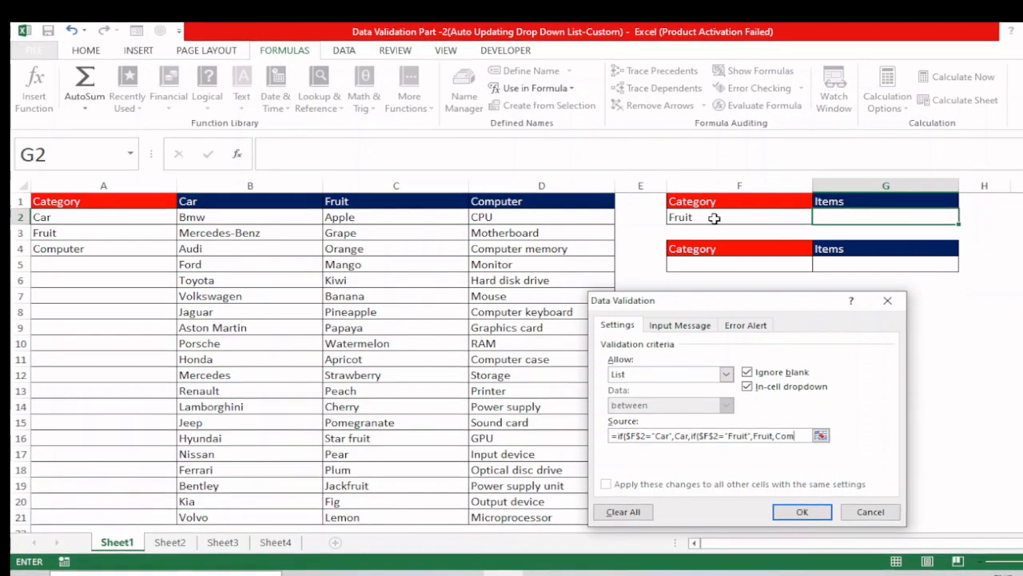
{"action": "type", "text": "puter"}
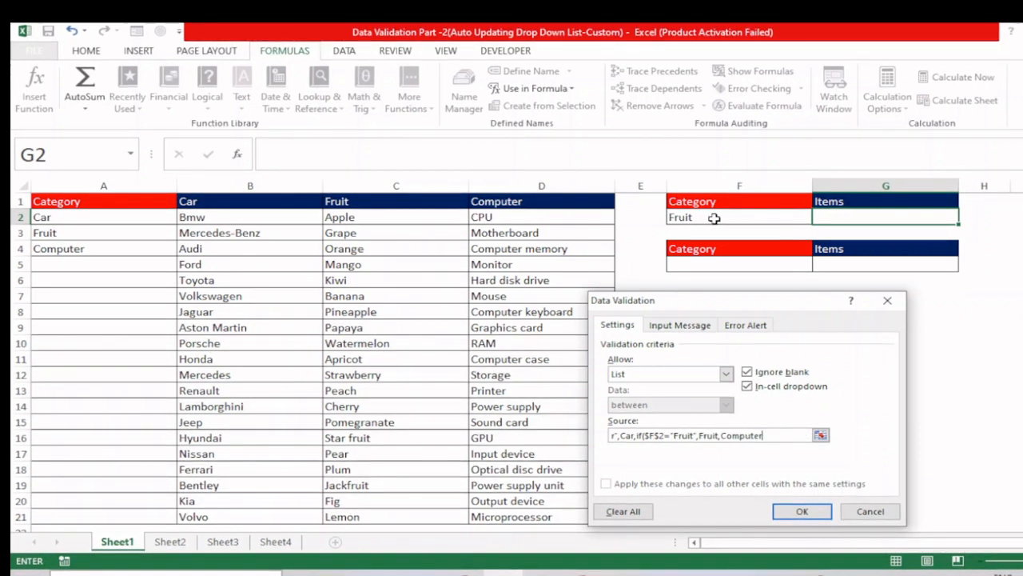
{"action": "type", "text": ")"}
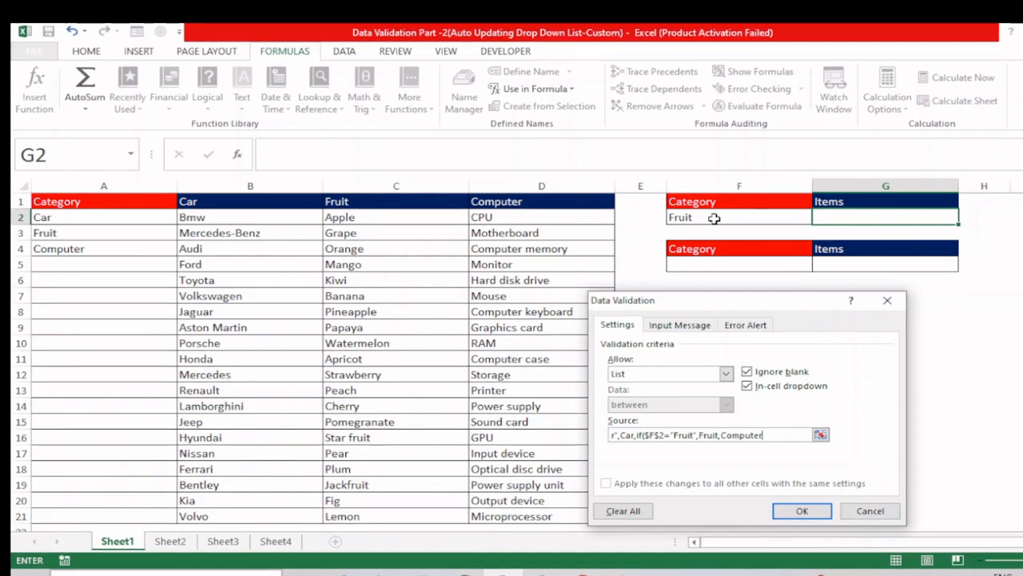
{"action": "type", "text": ")"}
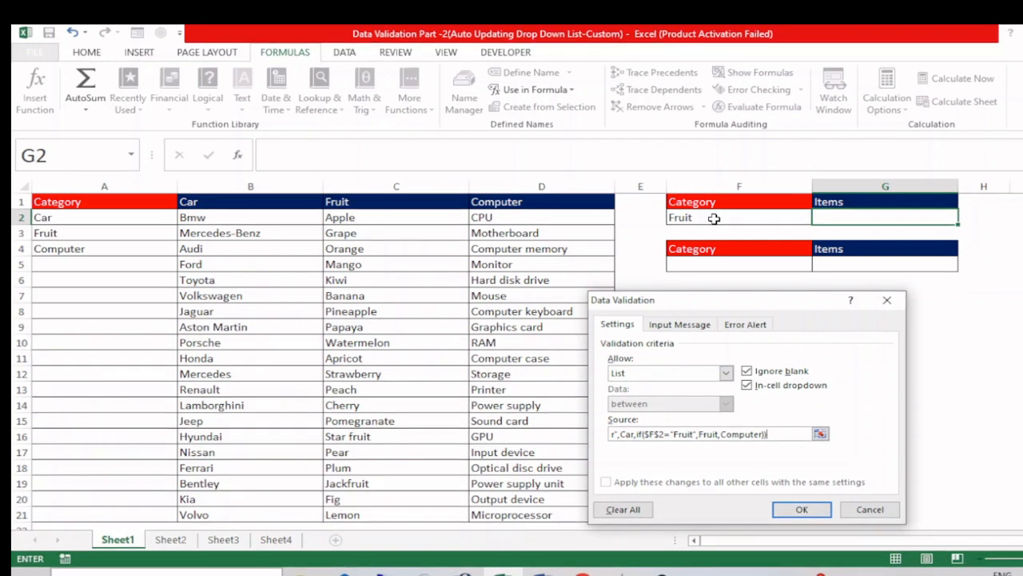
{"action": "left_click", "coordinate": [798, 505]}
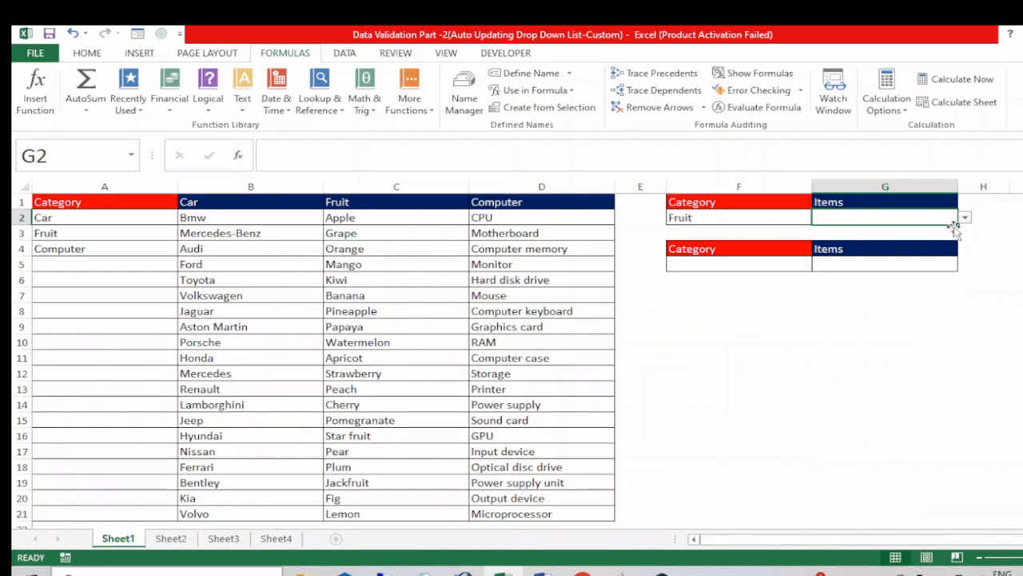
Step: Set the category in F2 to Car and review the whole Items drop-down list in G2
{"action": "left_click", "coordinate": [789, 217]}
{"action": "left_click", "coordinate": [820, 216]}
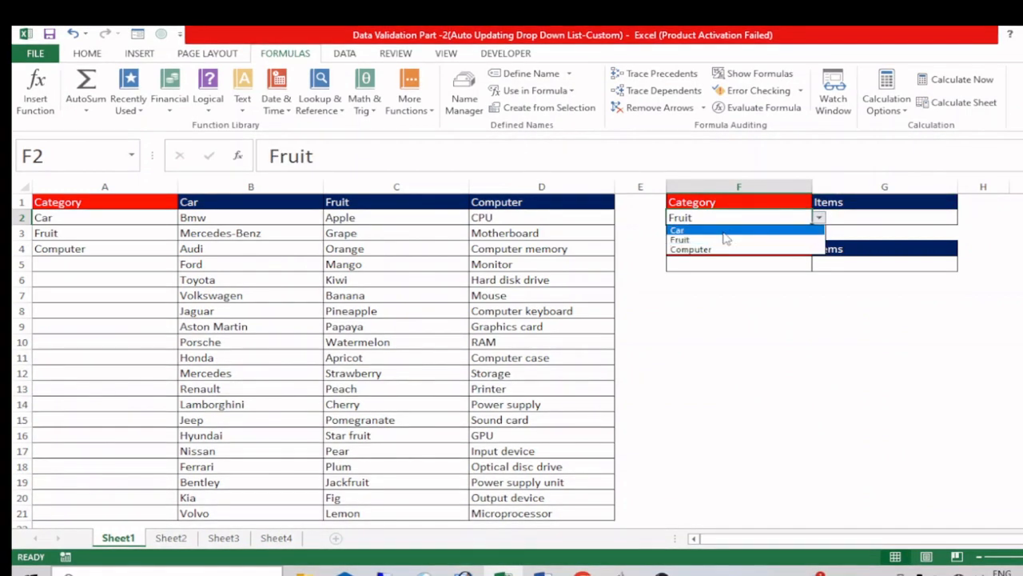
{"action": "left_click", "coordinate": [695, 229]}
{"action": "left_click", "coordinate": [929, 219]}
{"action": "left_click", "coordinate": [965, 217]}
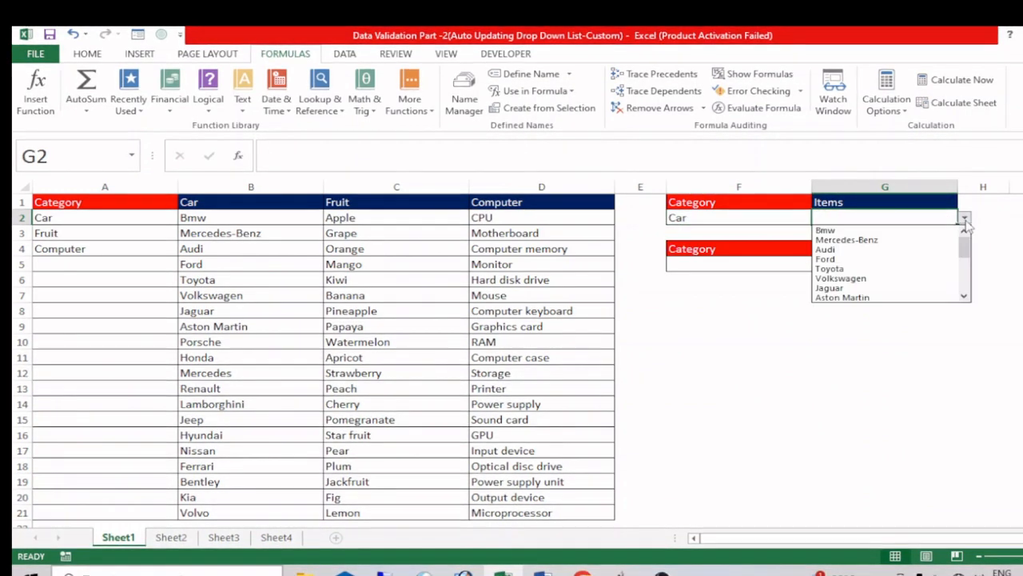
{"action": "left_click_drag", "start_coordinate": [968, 245], "coordinate": [967, 304]}
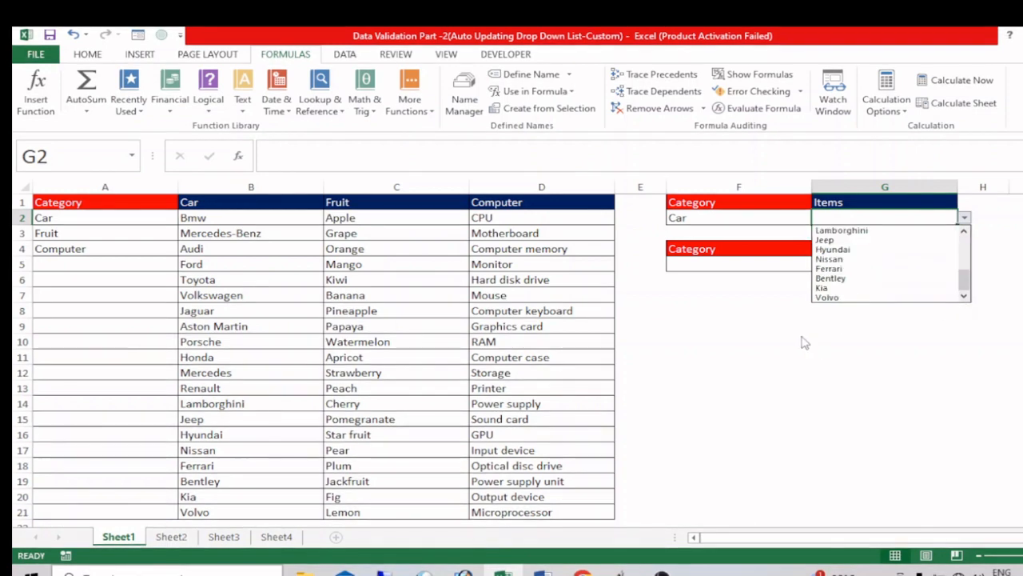
{"action": "left_click", "coordinate": [755, 313]}
Step: Switch the F2 category to Fruit and look through all the choices offered in G2
{"action": "left_click", "coordinate": [752, 217]}
{"action": "left_click", "coordinate": [820, 217]}
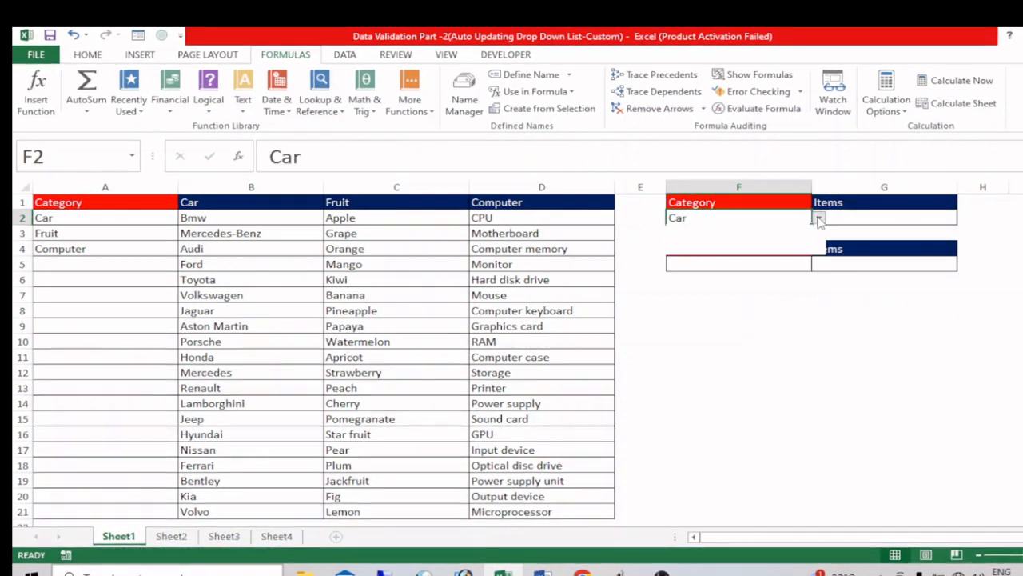
{"action": "left_click", "coordinate": [687, 237]}
{"action": "left_click", "coordinate": [917, 224]}
{"action": "left_click", "coordinate": [964, 217]}
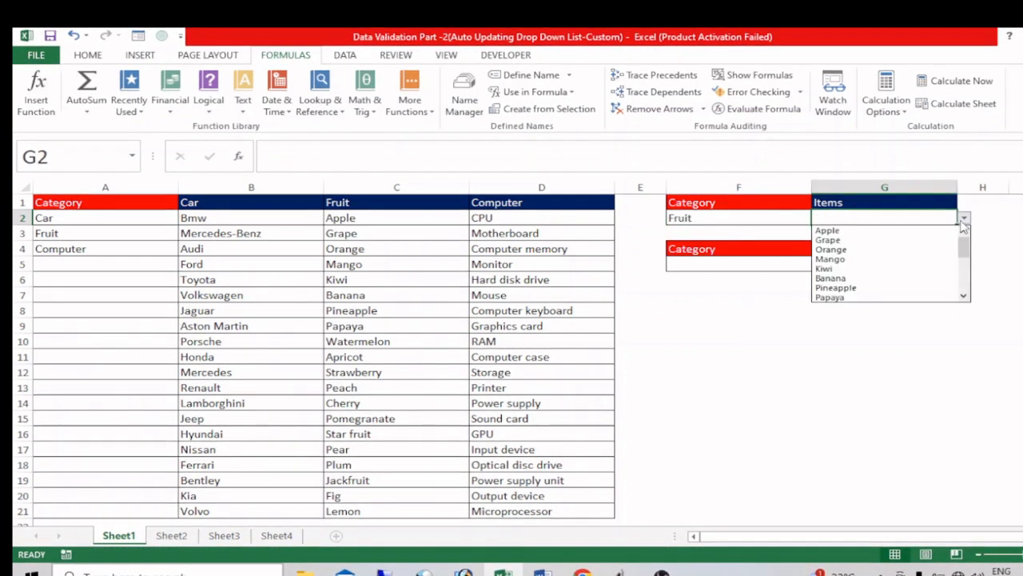
{"action": "left_click_drag", "start_coordinate": [965, 251], "coordinate": [965, 288]}
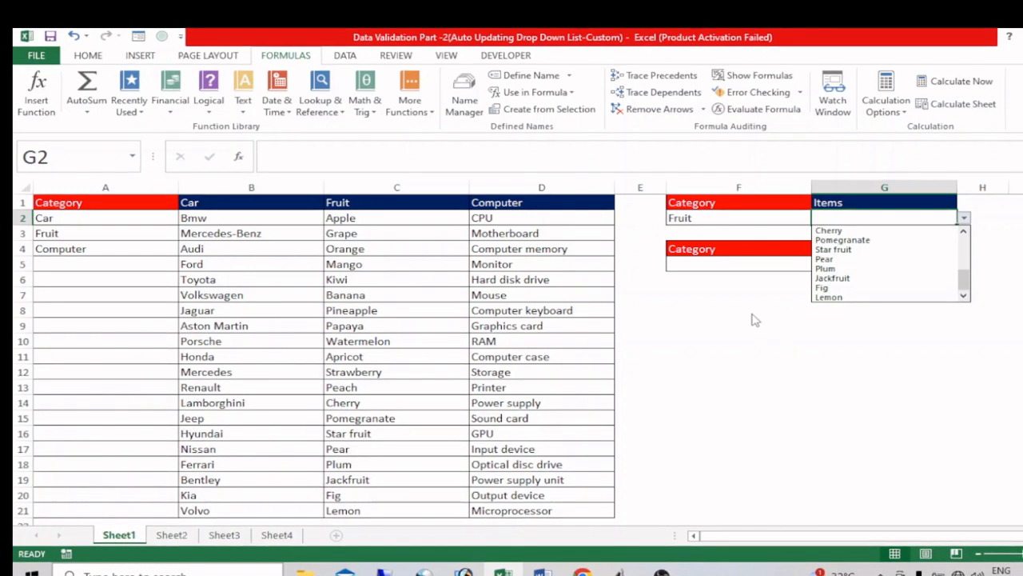
{"action": "key", "text": "Escape"}
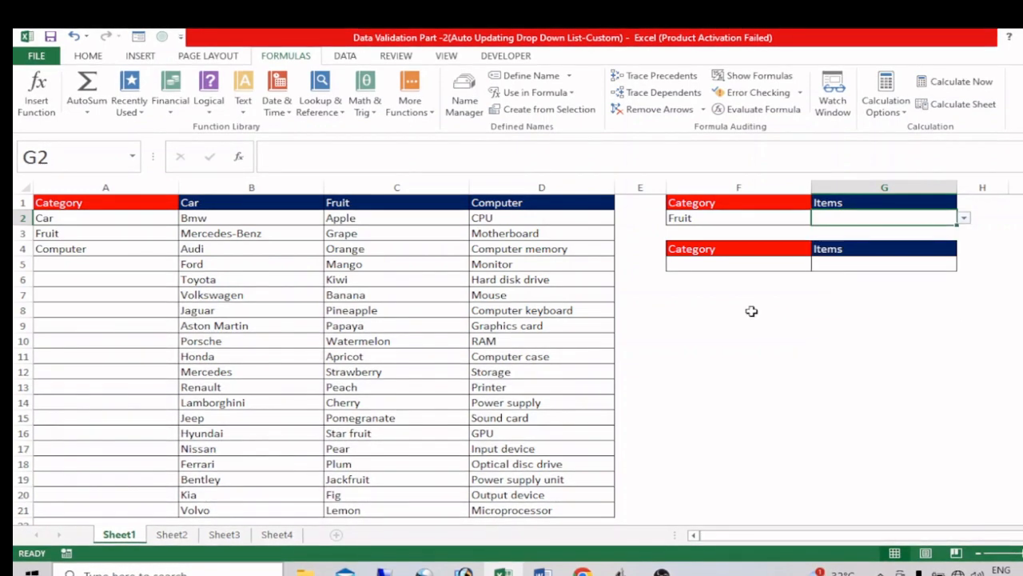
Step: Change the F2 category back to Car and check the G2 item list again
{"action": "left_click", "coordinate": [793, 216]}
{"action": "left_click", "coordinate": [819, 218]}
{"action": "left_click", "coordinate": [758, 230]}
{"action": "left_click", "coordinate": [943, 222]}
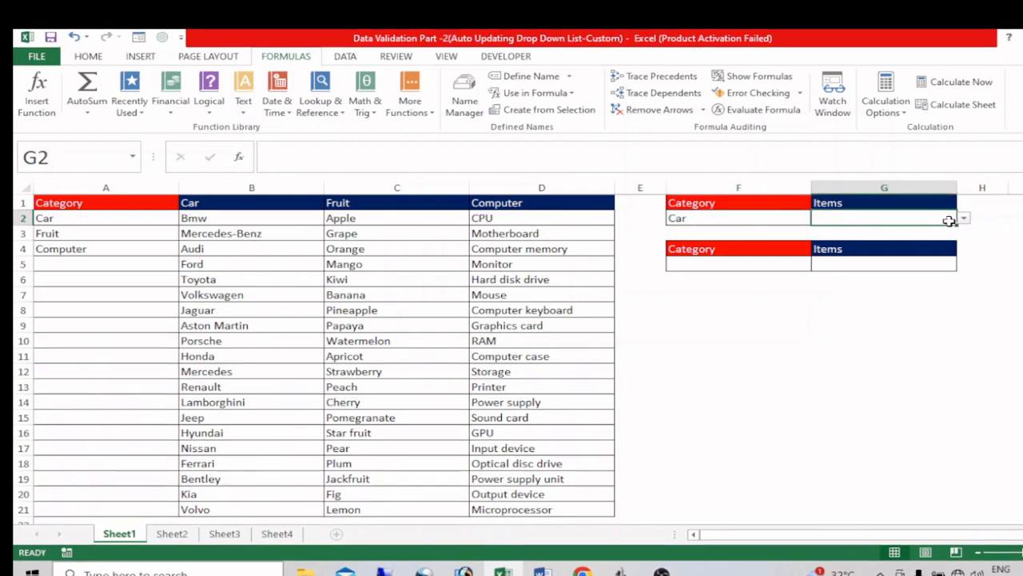
{"action": "left_click", "coordinate": [964, 217]}
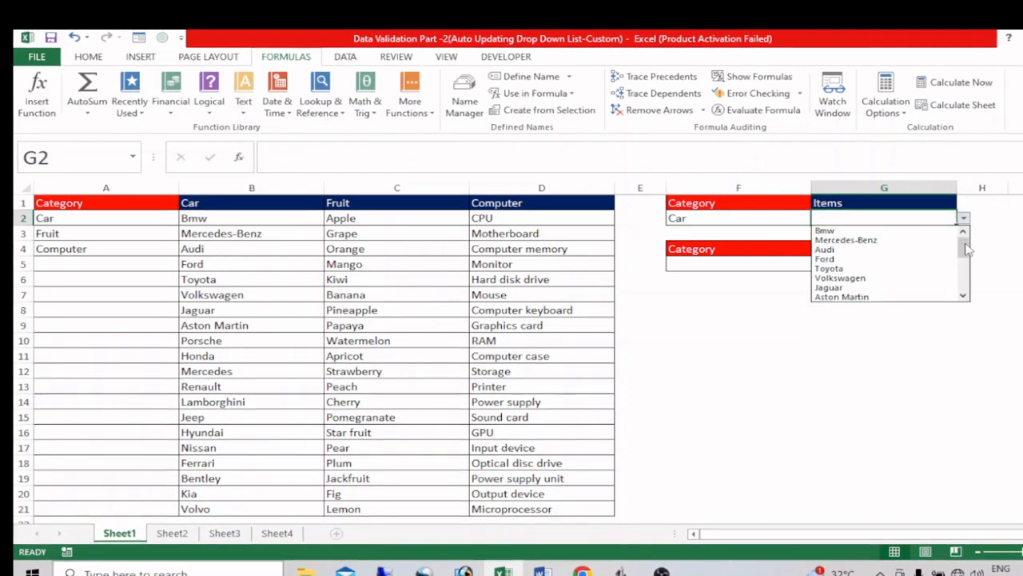
{"action": "left_click_drag", "start_coordinate": [967, 248], "coordinate": [966, 285]}
{"action": "key", "text": "Escape"}
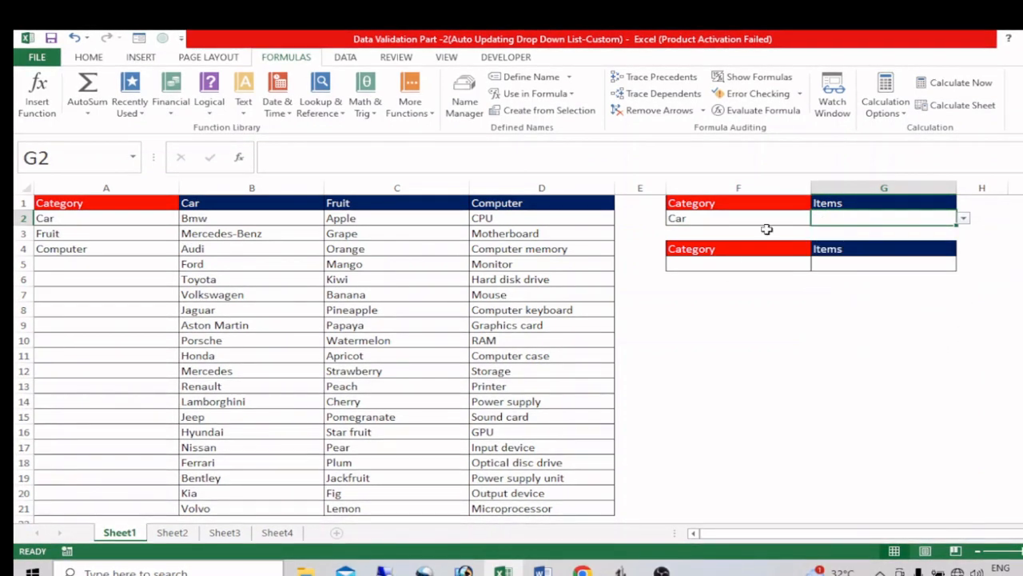
Step: Set the category in F2 to Computer and check the full G2 item list
{"action": "left_click", "coordinate": [777, 222]}
{"action": "left_click", "coordinate": [818, 220]}
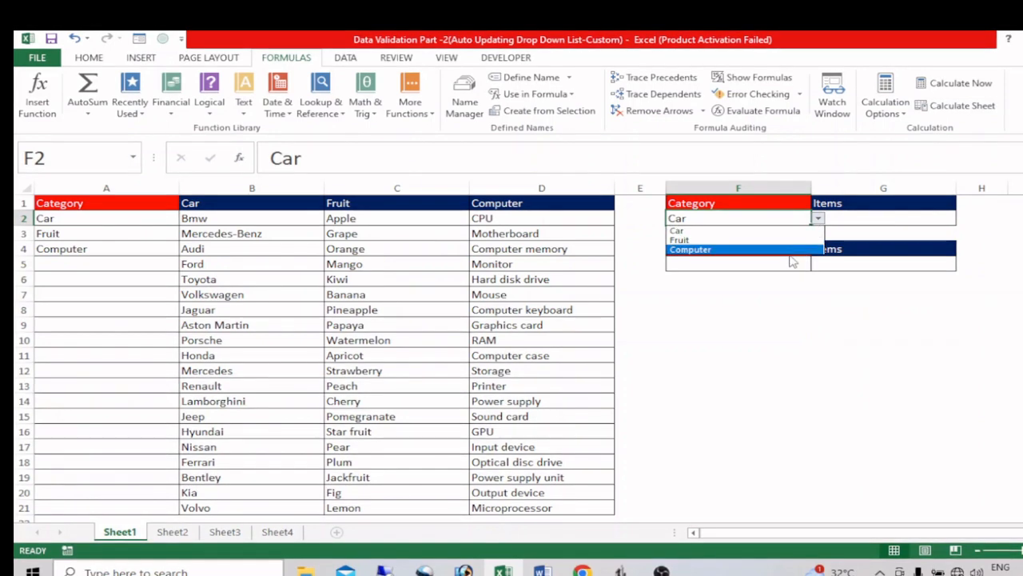
{"action": "left_click", "coordinate": [795, 249]}
{"action": "left_click", "coordinate": [936, 221]}
{"action": "left_click", "coordinate": [963, 220]}
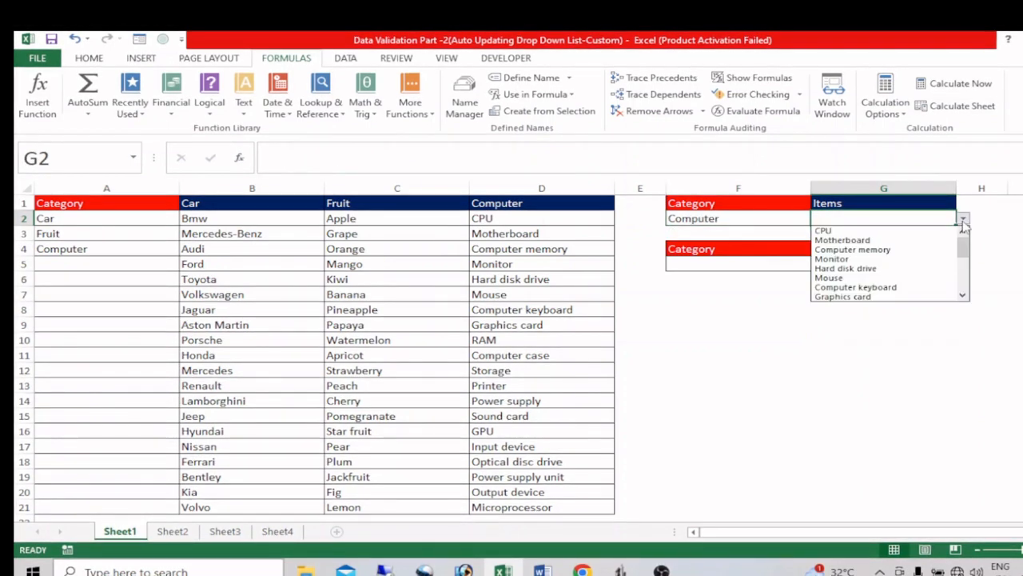
{"action": "left_click_drag", "start_coordinate": [965, 249], "coordinate": [968, 311]}
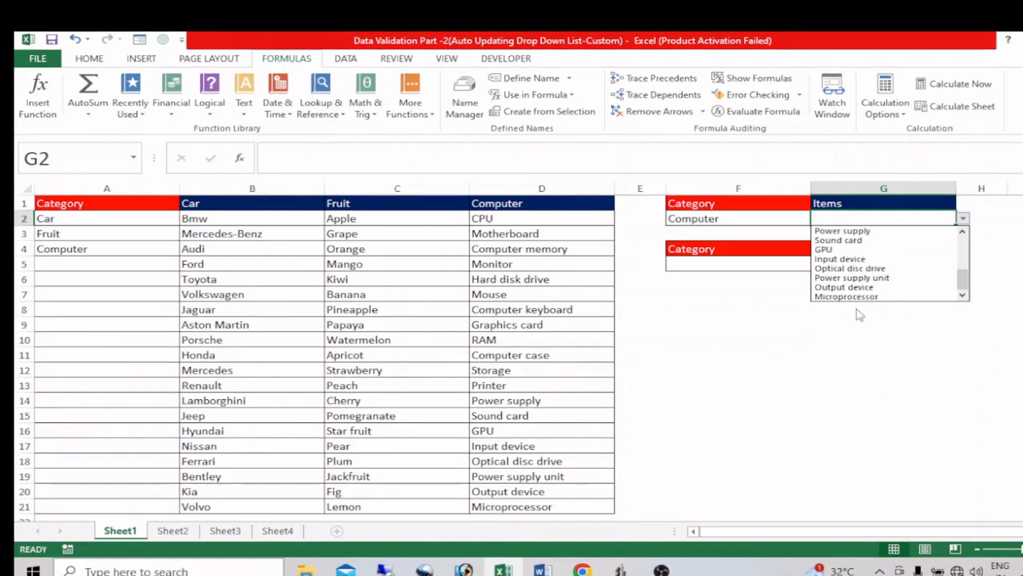
{"action": "left_click", "coordinate": [908, 323]}
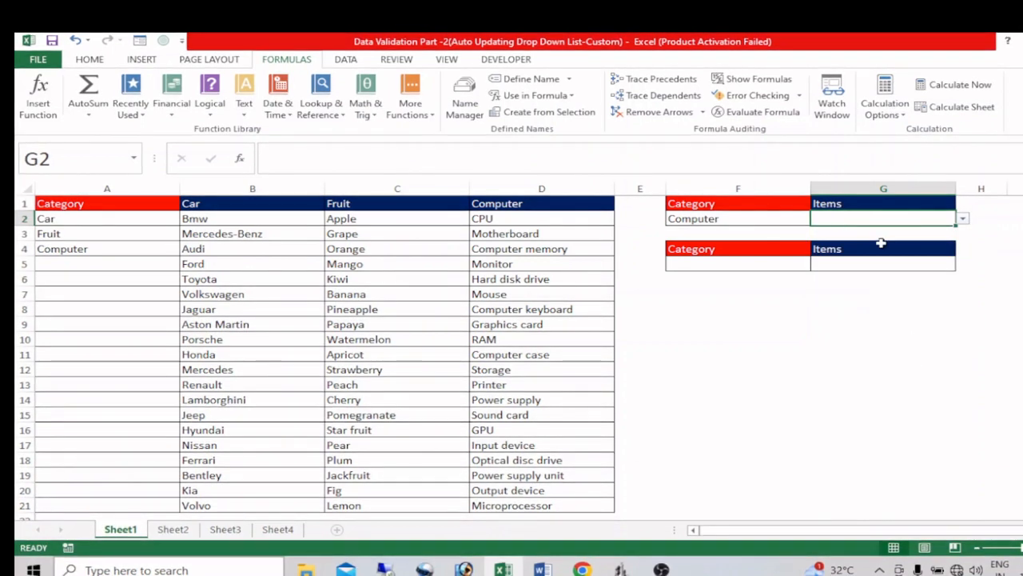
Step: Copy the entire source formula from G2's data validation, close the dialog without changes and paste the formula into cell F10
{"action": "key", "text": "alt+d"}
{"action": "key", "text": "l"}
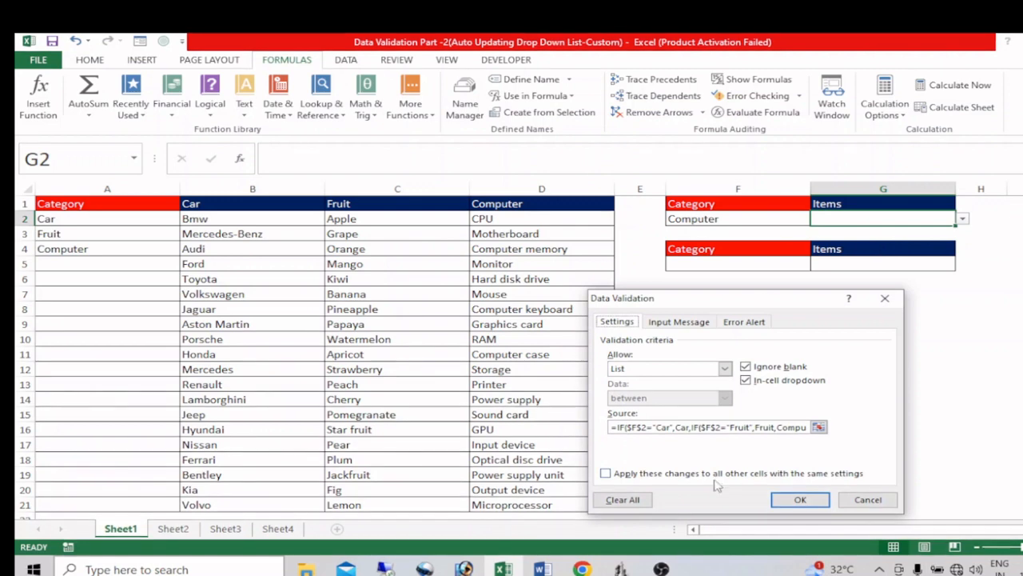
{"action": "left_click", "coordinate": [720, 429]}
{"action": "double_click", "coordinate": [720, 429]}
{"action": "left_click", "coordinate": [721, 428]}
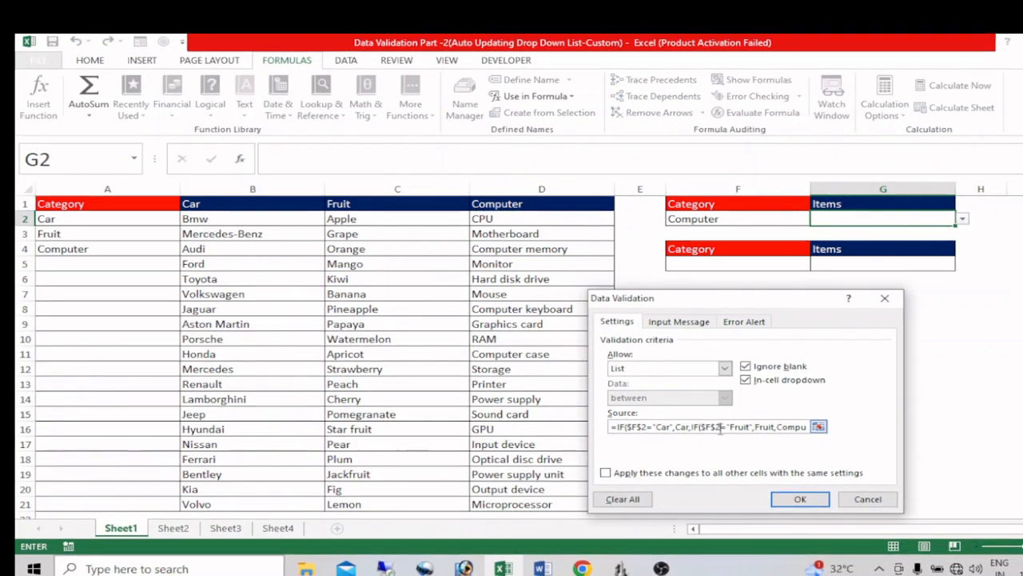
{"action": "left_click", "coordinate": [818, 426]}
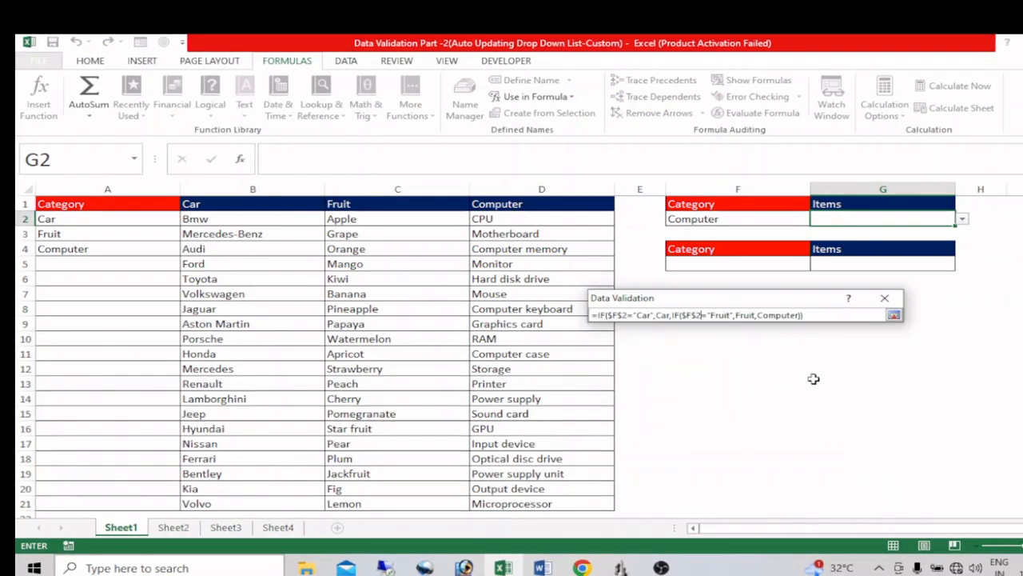
{"action": "left_click_drag", "start_coordinate": [817, 313], "coordinate": [507, 309]}
{"action": "key", "text": "ctrl+c"}
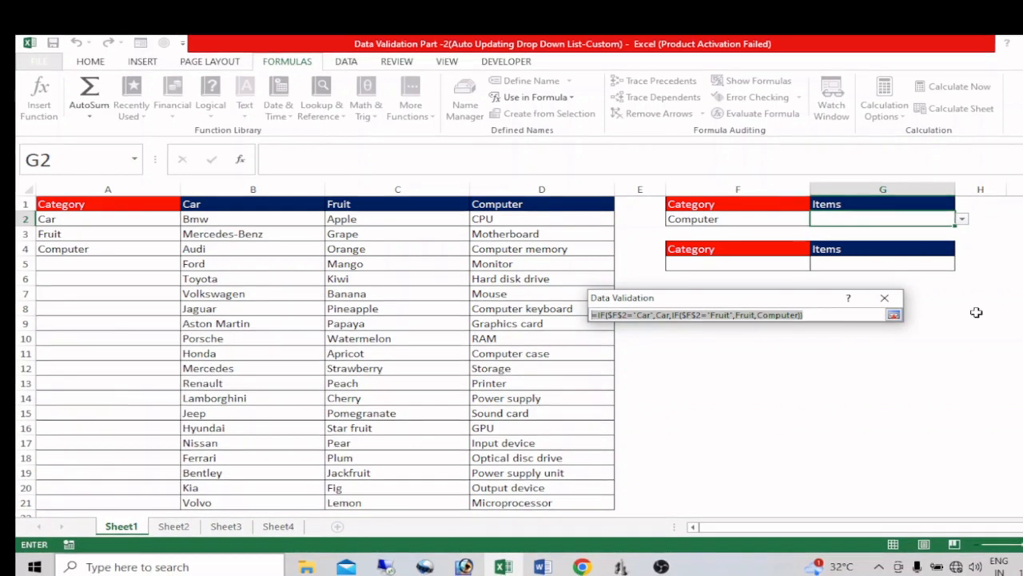
{"action": "left_click", "coordinate": [884, 298]}
{"action": "left_click", "coordinate": [884, 501]}
{"action": "double_click", "coordinate": [783, 336]}
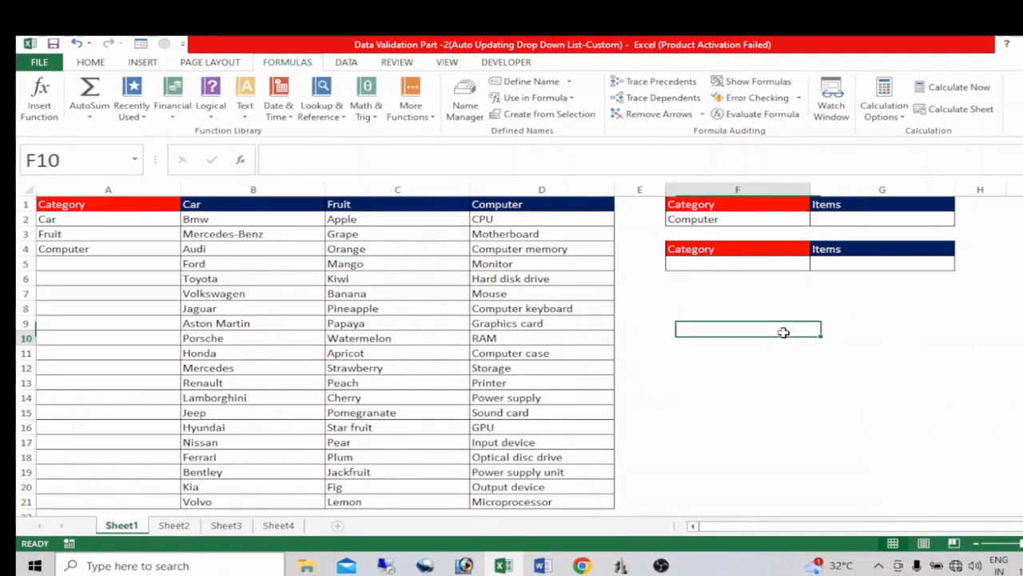
{"action": "key", "text": "ctrl+v"}
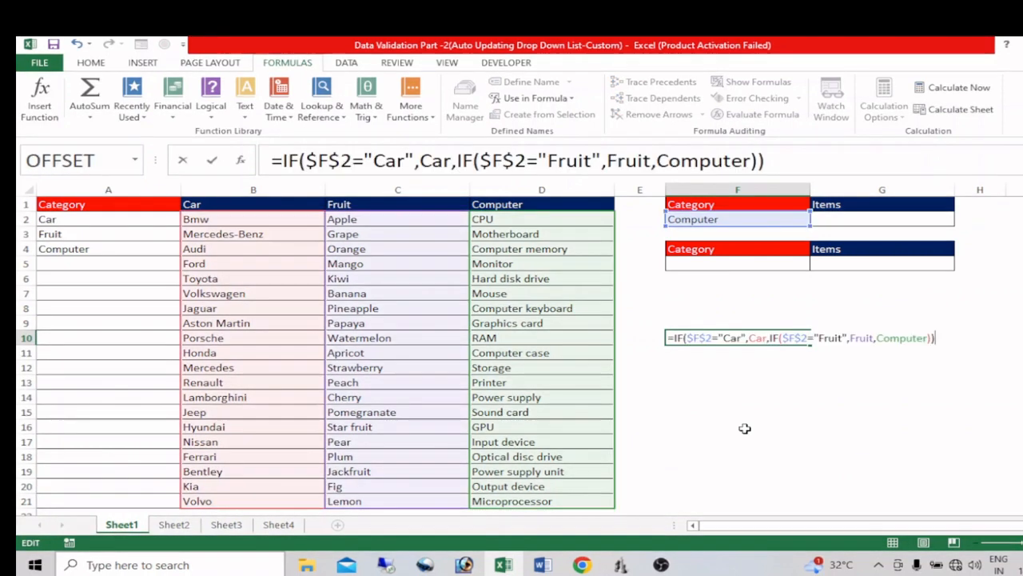
Step: Commit the pasted formula text in cell F10
{"action": "key", "text": "Return"}
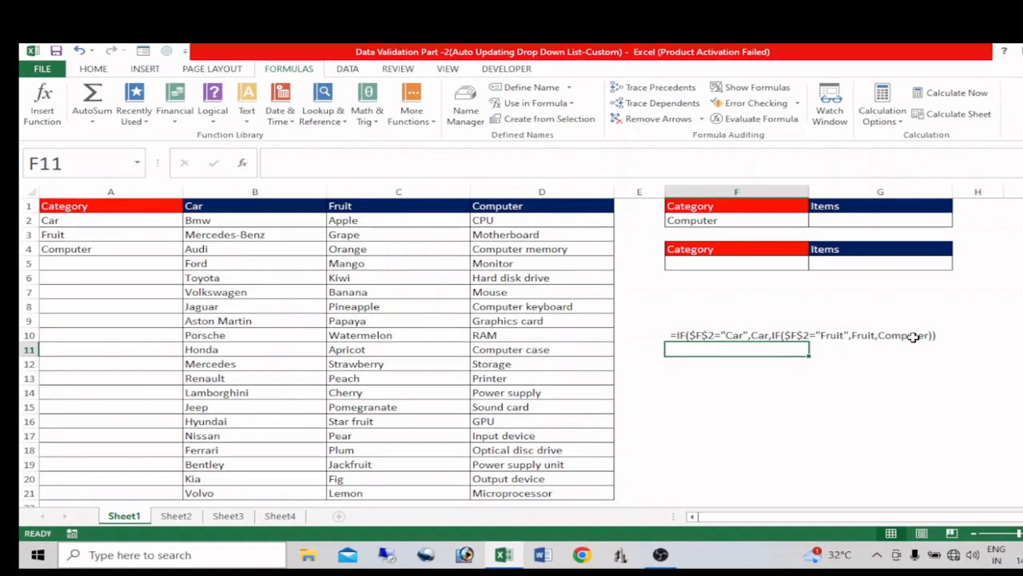
Step: Add a list validation to F5 sourced from the categories in A2:A4 and choose Fruit in it
{"action": "left_click", "coordinate": [717, 263]}
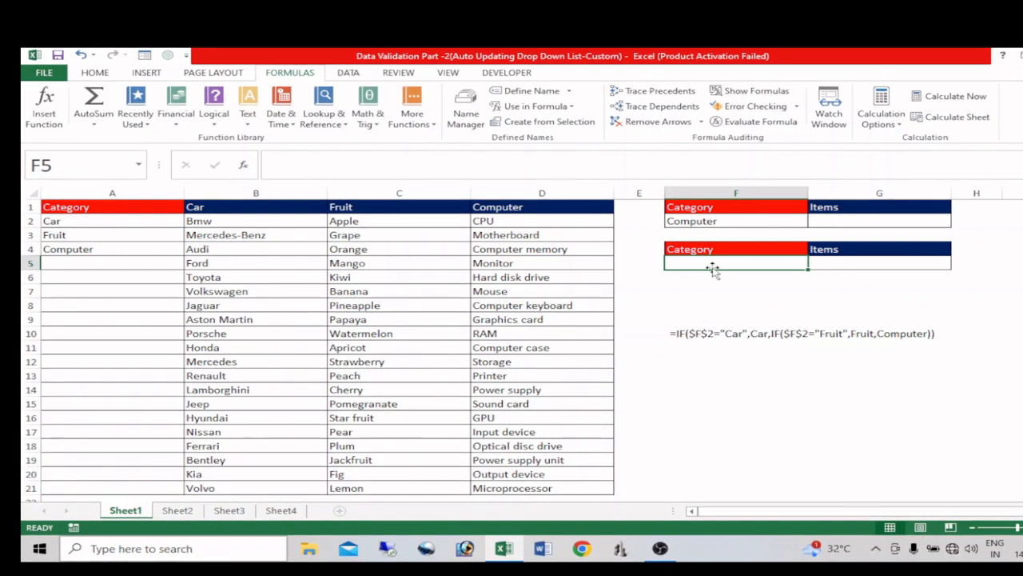
{"action": "key", "text": "alt+d"}
{"action": "key", "text": "l"}
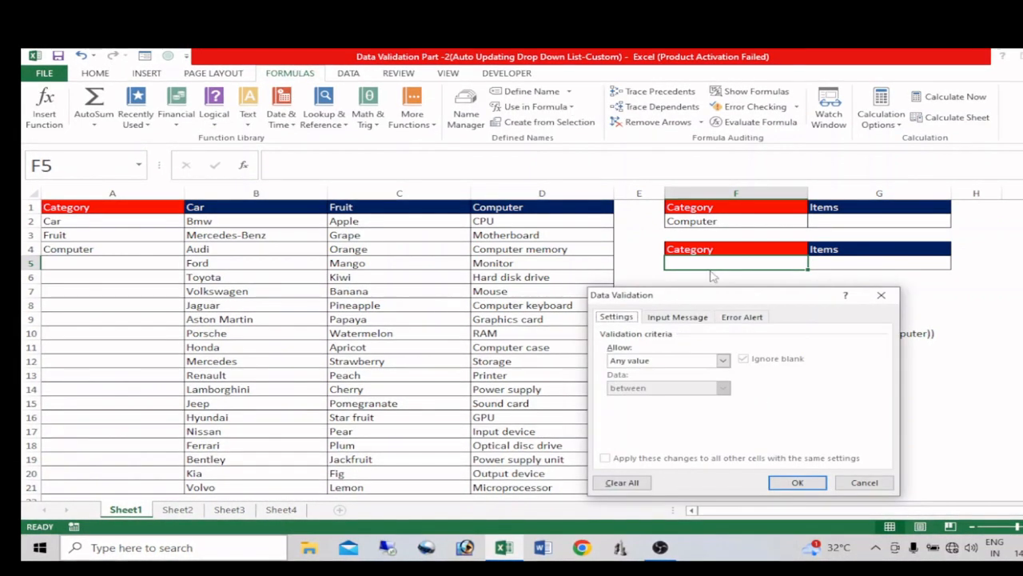
{"action": "left_click", "coordinate": [723, 360]}
{"action": "left_click", "coordinate": [617, 398]}
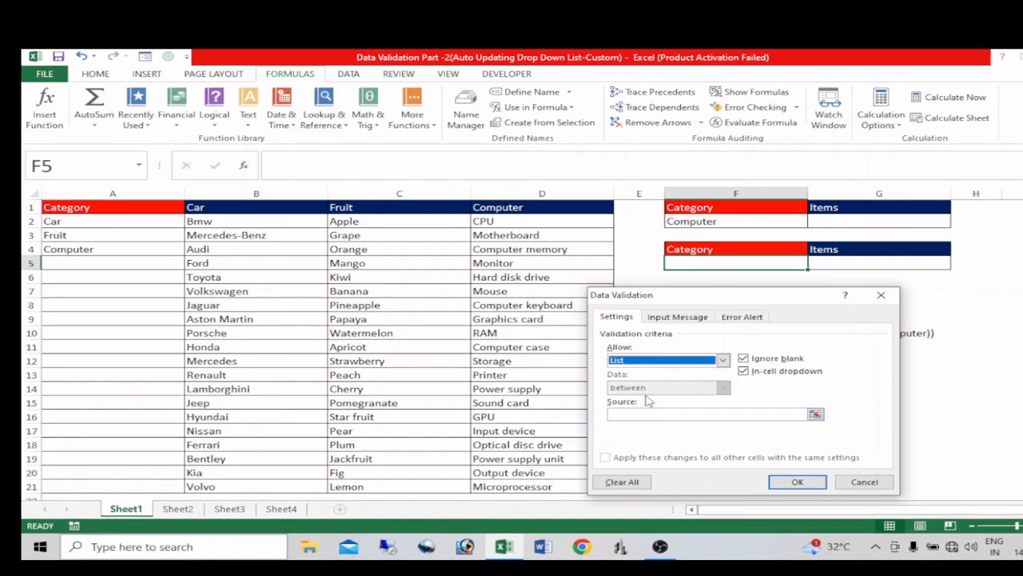
{"action": "left_click", "coordinate": [651, 414]}
{"action": "left_click_drag", "start_coordinate": [83, 221], "coordinate": [85, 249]}
{"action": "key", "text": "Return"}
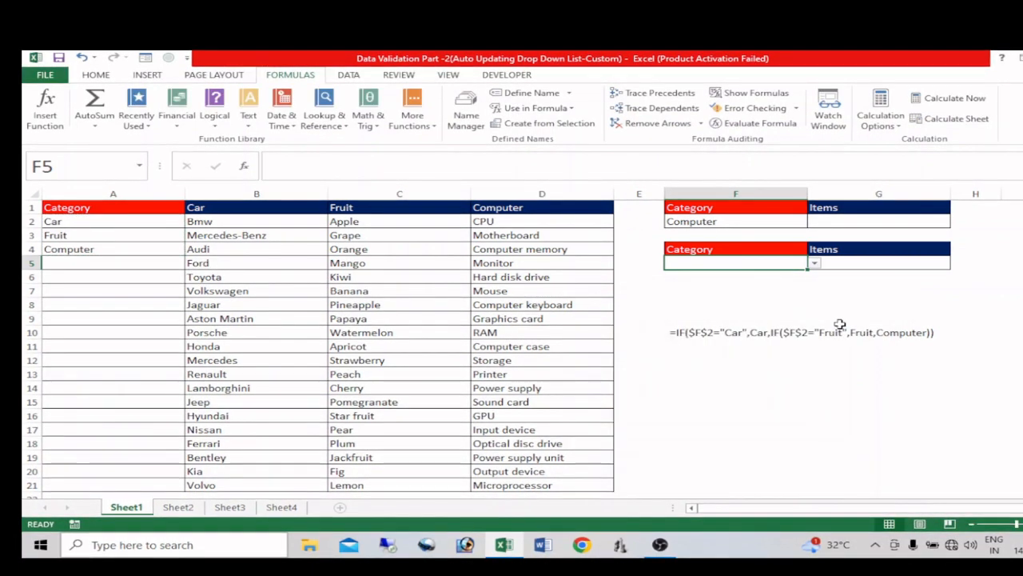
{"action": "left_click", "coordinate": [814, 263]}
{"action": "left_click", "coordinate": [747, 283]}
Step: Add a list validation to G5 with the source formula =INDIRECT($F$5)
{"action": "left_click", "coordinate": [836, 265]}
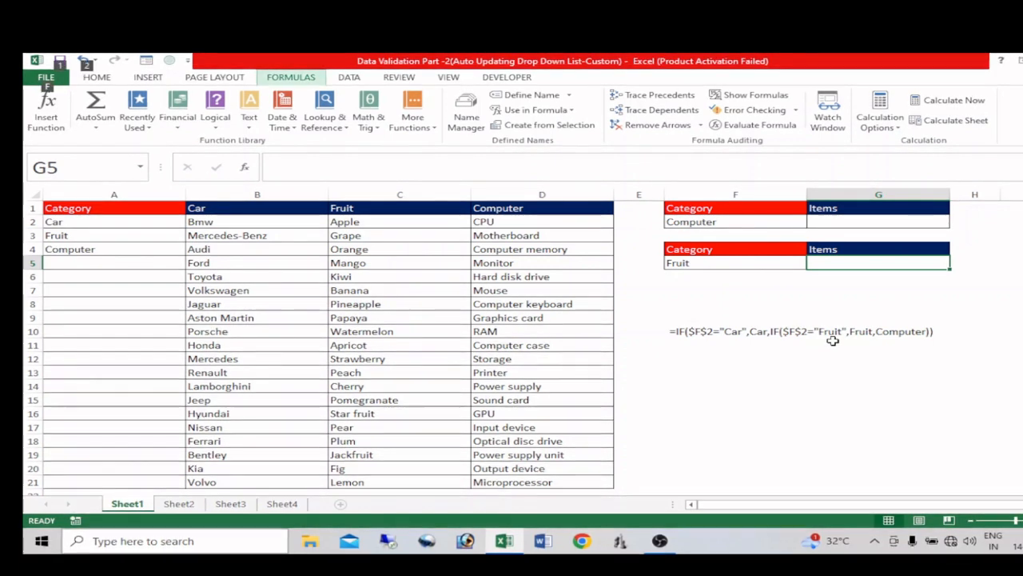
{"action": "key", "text": "alt+a"}
{"action": "key", "text": "v"}
{"action": "key", "text": "v"}
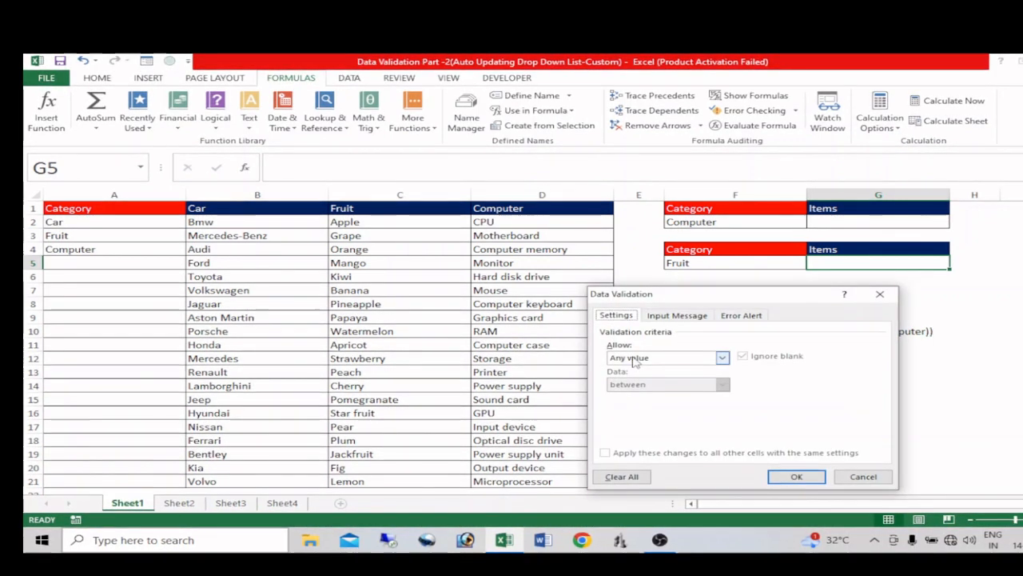
{"action": "left_click", "coordinate": [722, 357]}
{"action": "left_click", "coordinate": [639, 395]}
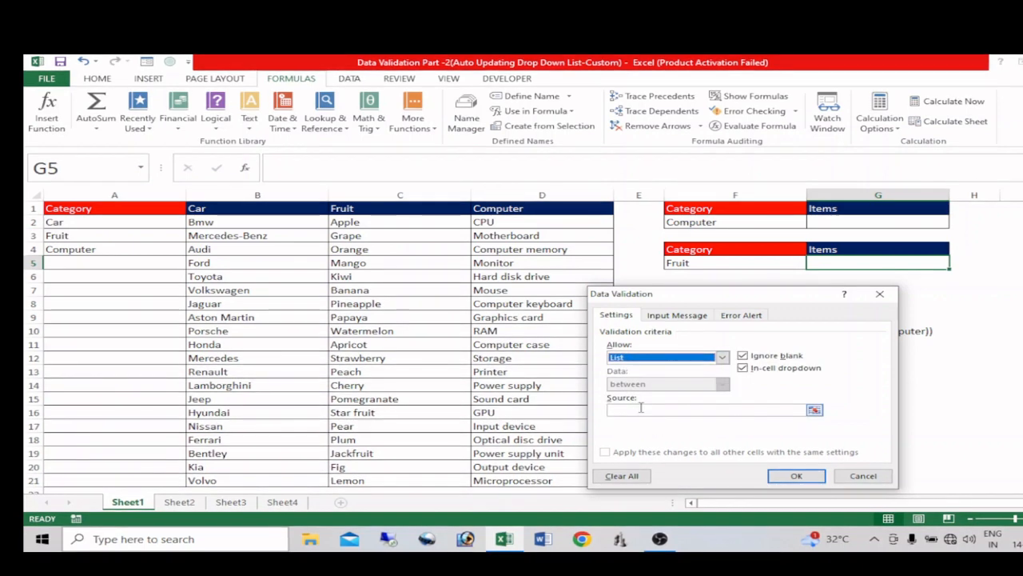
{"action": "left_click", "coordinate": [647, 409]}
{"action": "type", "text": "="}
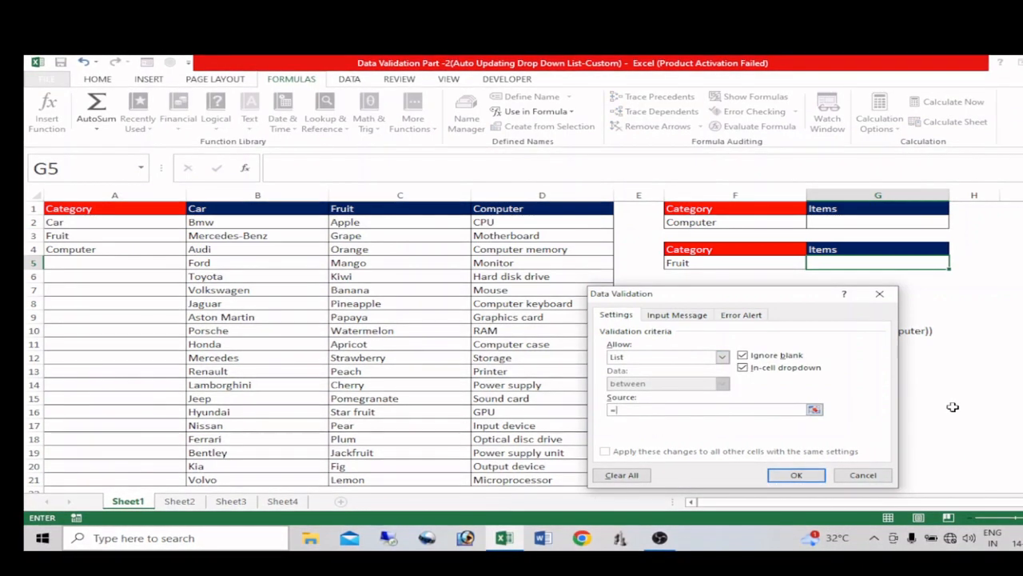
{"action": "type", "text": "indir"}
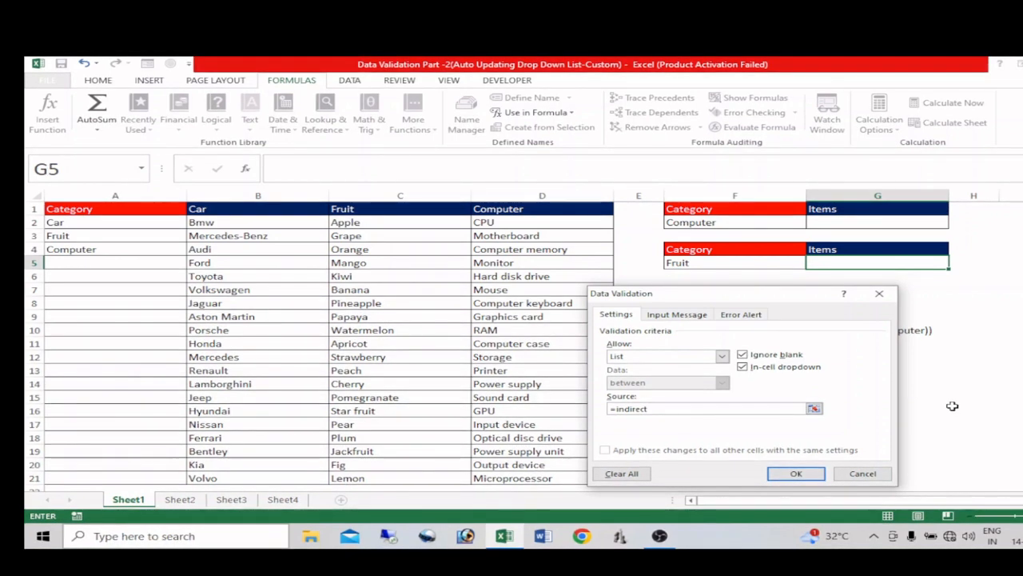
{"action": "type", "text": "ect"}
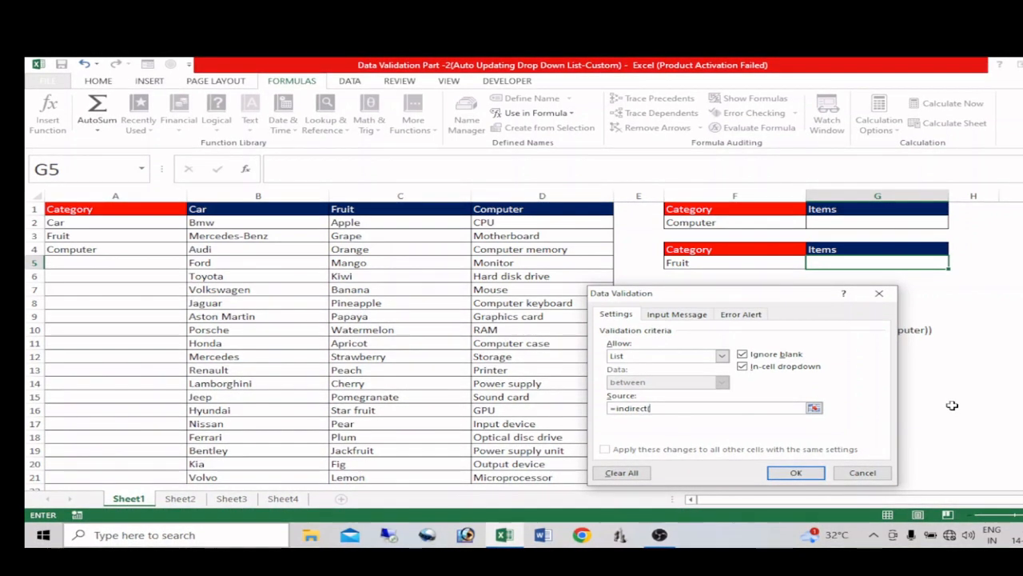
{"action": "type", "text": "("}
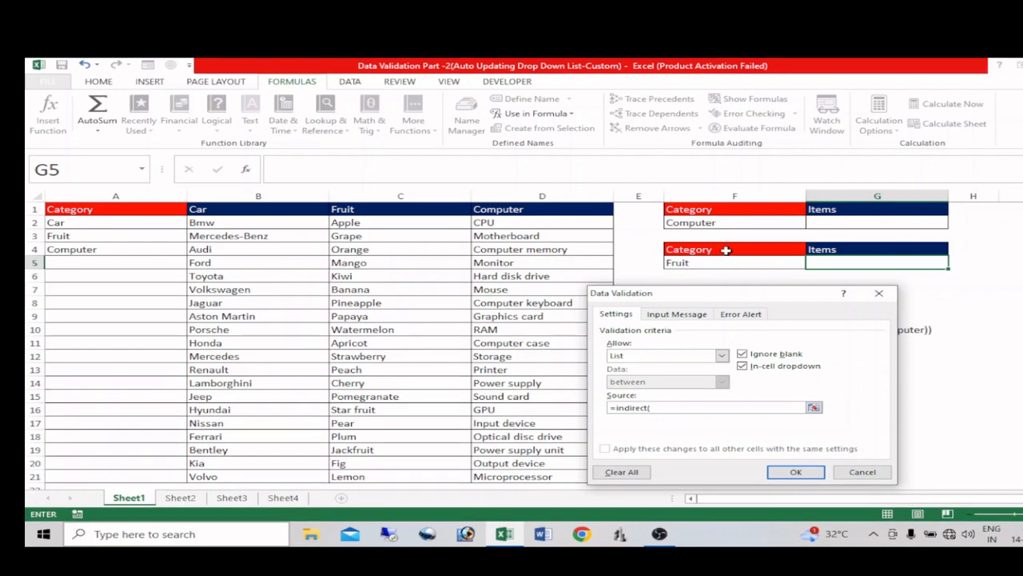
{"action": "left_click", "coordinate": [698, 260]}
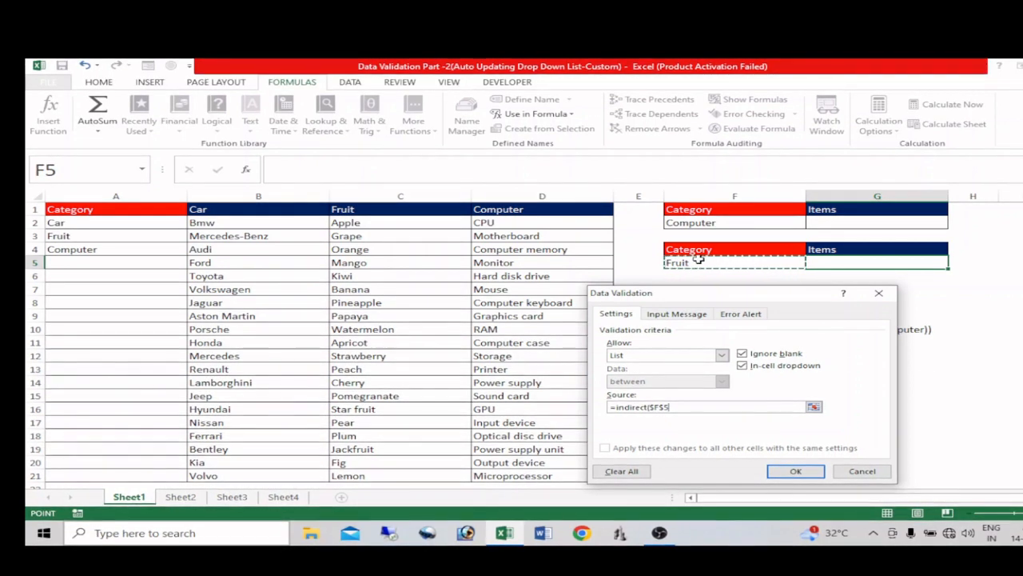
{"action": "type", "text": ")"}
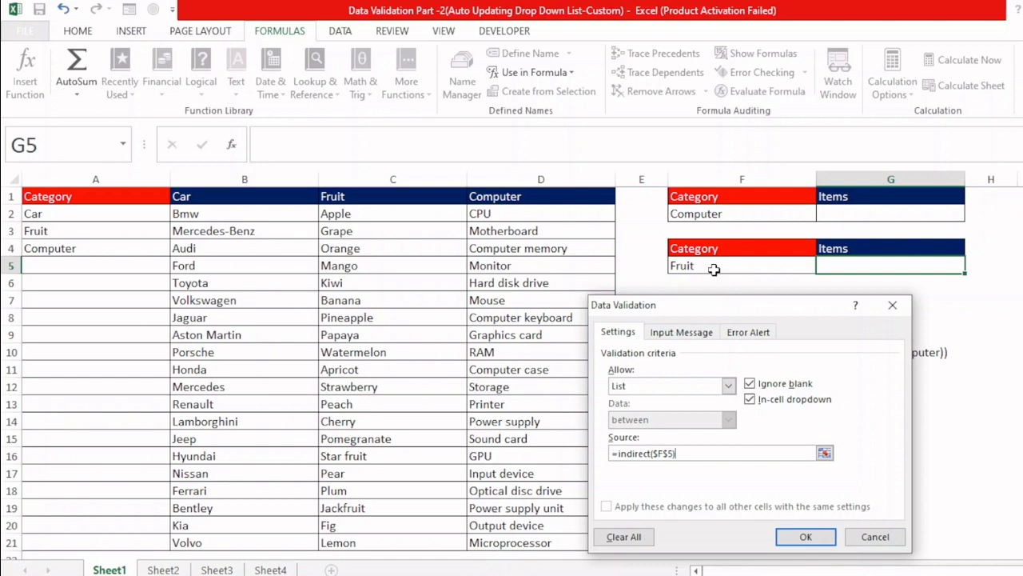
{"action": "left_click", "coordinate": [805, 536]}
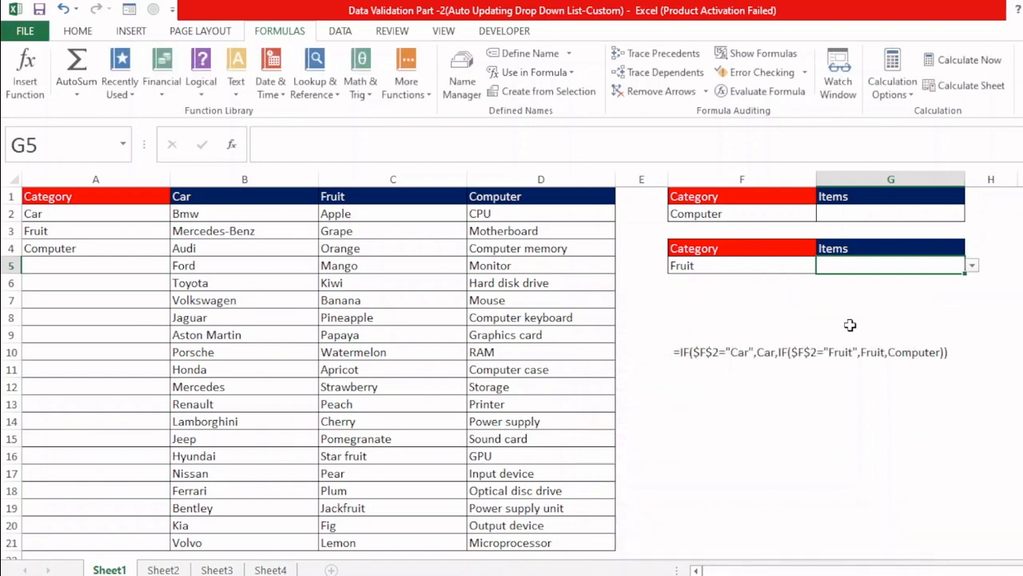
Step: Check the G5 choices for Fruit, and check them again with the F5 category set to Car
{"action": "left_click", "coordinate": [973, 265]}
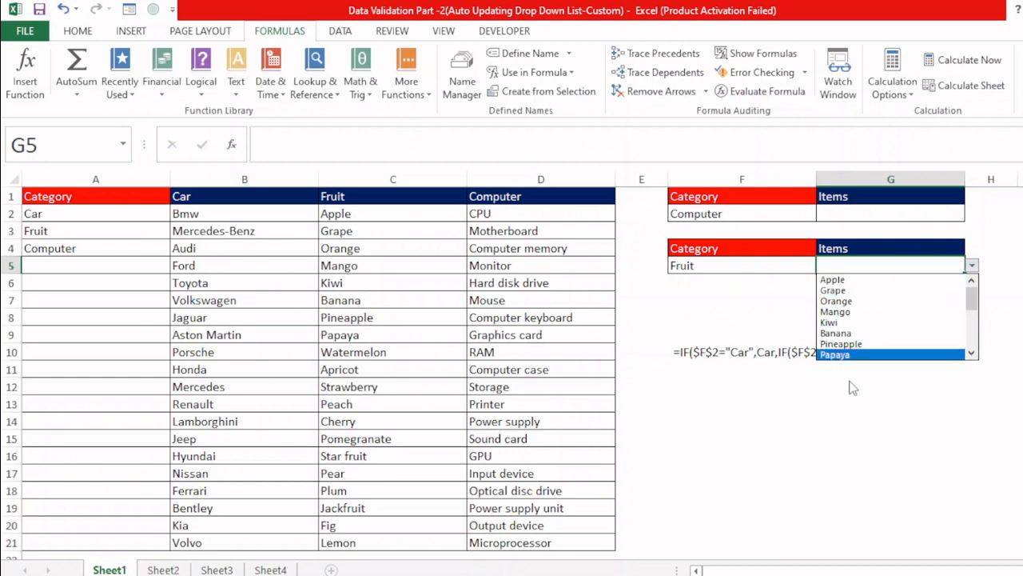
{"action": "left_click", "coordinate": [787, 273]}
{"action": "left_click", "coordinate": [783, 265]}
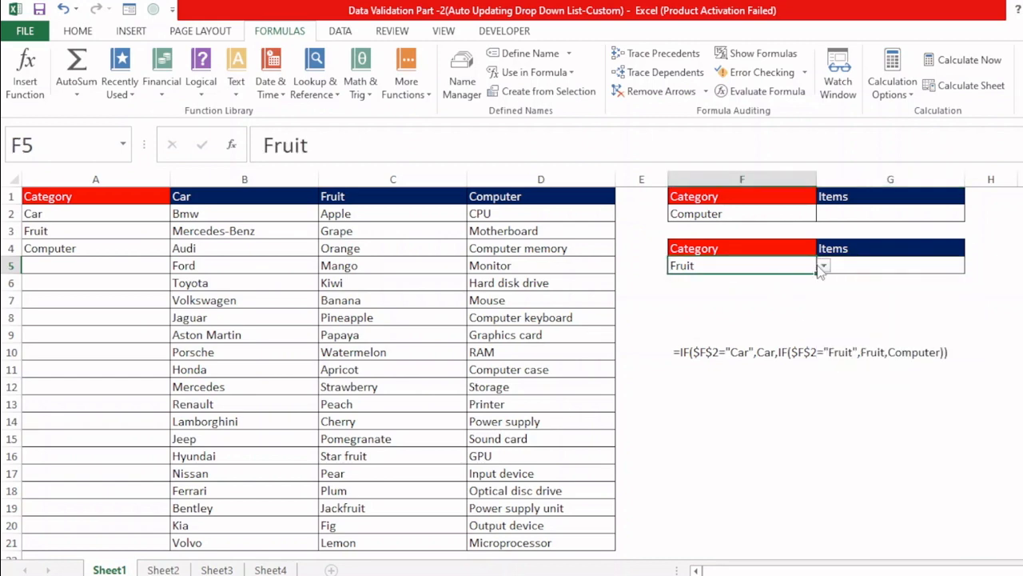
{"action": "left_click", "coordinate": [823, 266]}
{"action": "left_click", "coordinate": [754, 279]}
{"action": "left_click", "coordinate": [823, 269]}
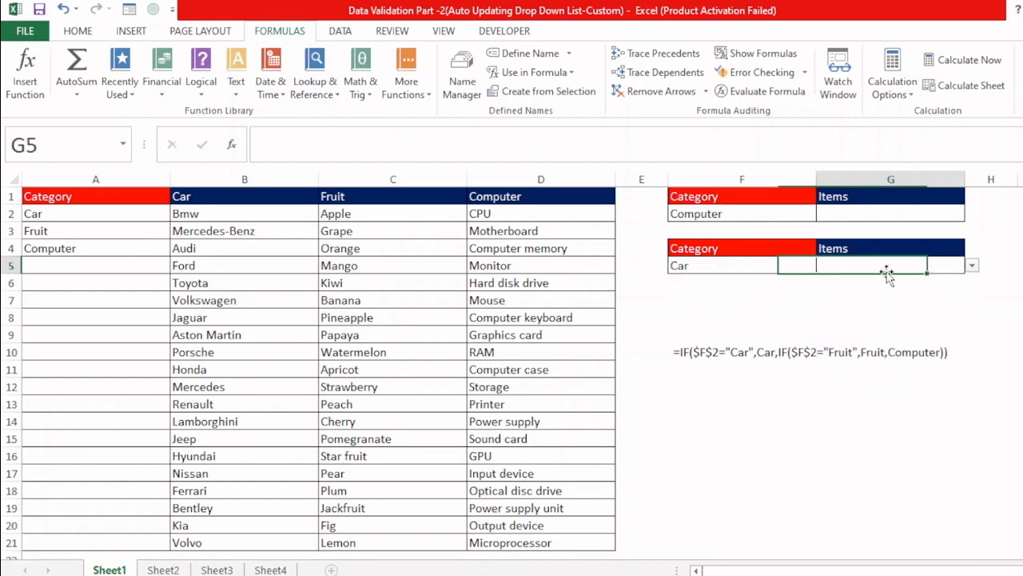
{"action": "left_click", "coordinate": [972, 266]}
{"action": "left_click", "coordinate": [729, 293]}
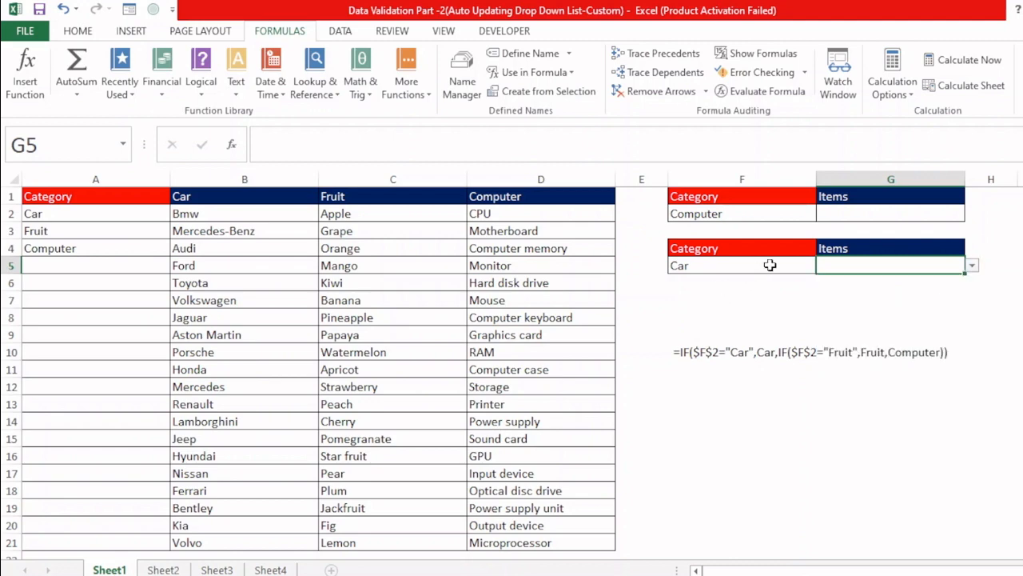
Step: Set the category in F5 to Computer and look through the full G5 item list
{"action": "left_click", "coordinate": [779, 267]}
{"action": "left_click", "coordinate": [823, 267]}
{"action": "left_click", "coordinate": [735, 300]}
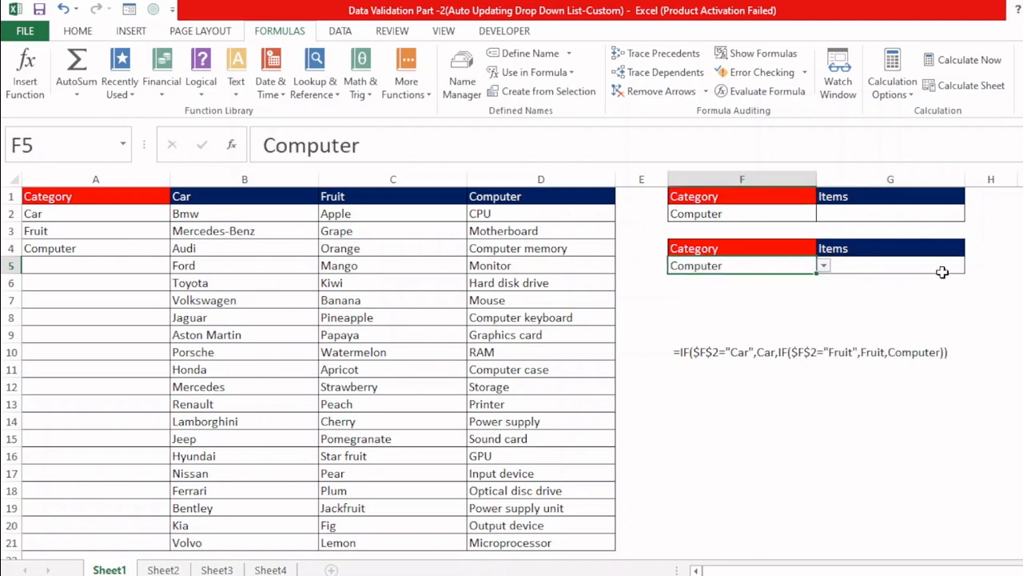
{"action": "left_click", "coordinate": [951, 270]}
{"action": "left_click", "coordinate": [971, 267]}
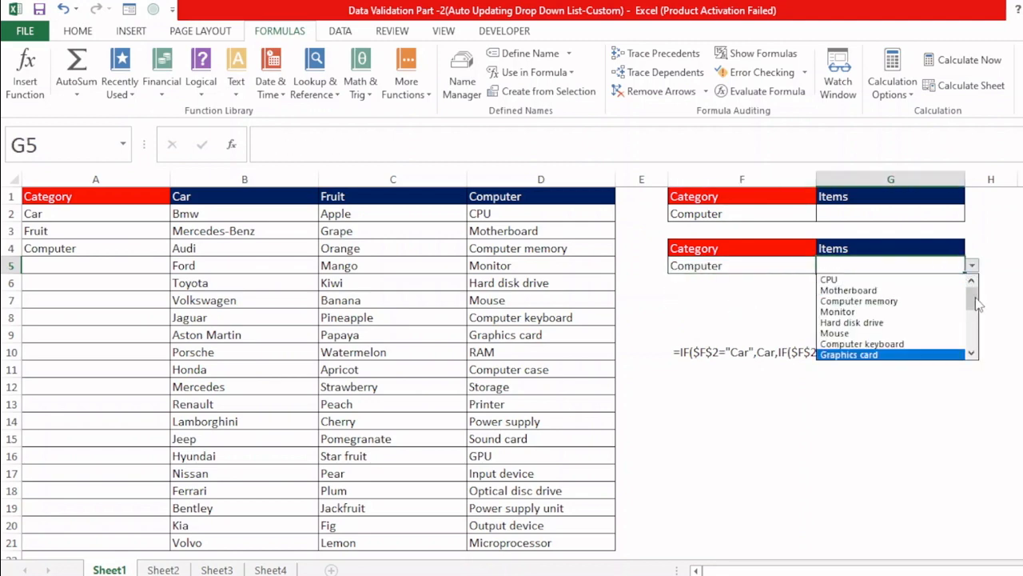
{"action": "left_click_drag", "start_coordinate": [976, 299], "coordinate": [982, 370]}
{"action": "left_click", "coordinate": [833, 413]}
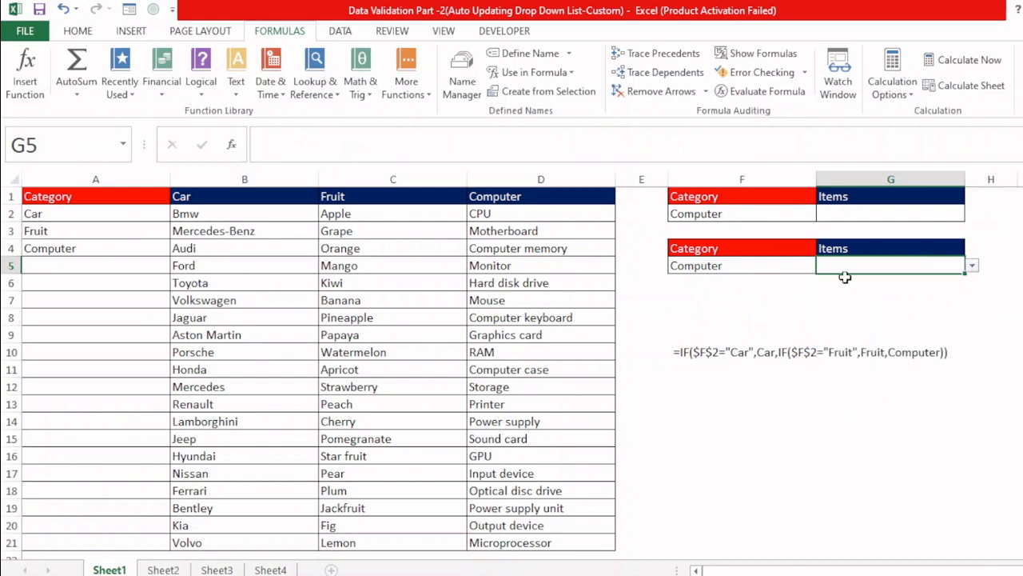
Step: Review the source formula in G5's data validation and close the dialog without changes
{"action": "key", "text": "alt+d"}
{"action": "key", "text": "l"}
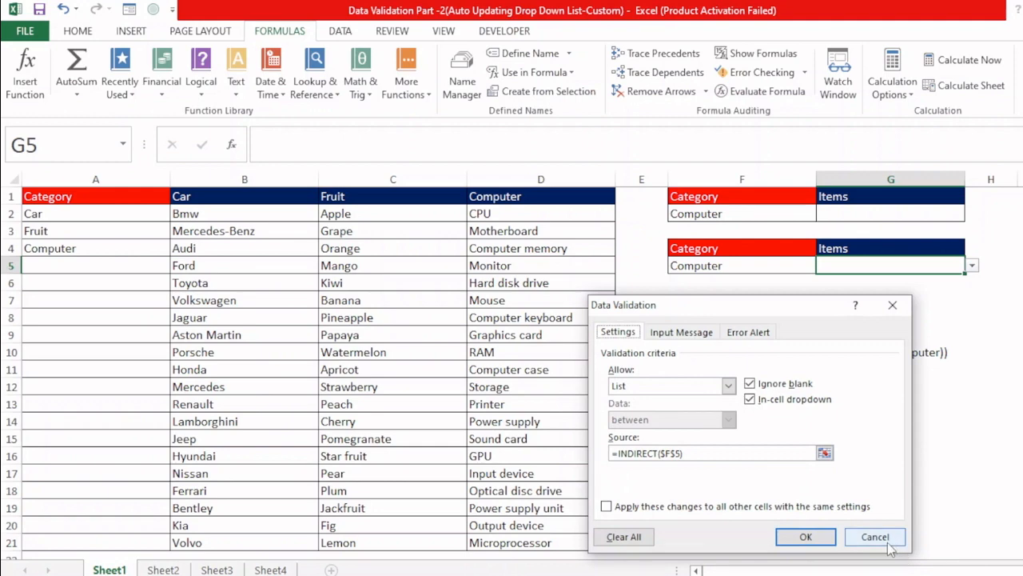
{"action": "left_click", "coordinate": [857, 540]}
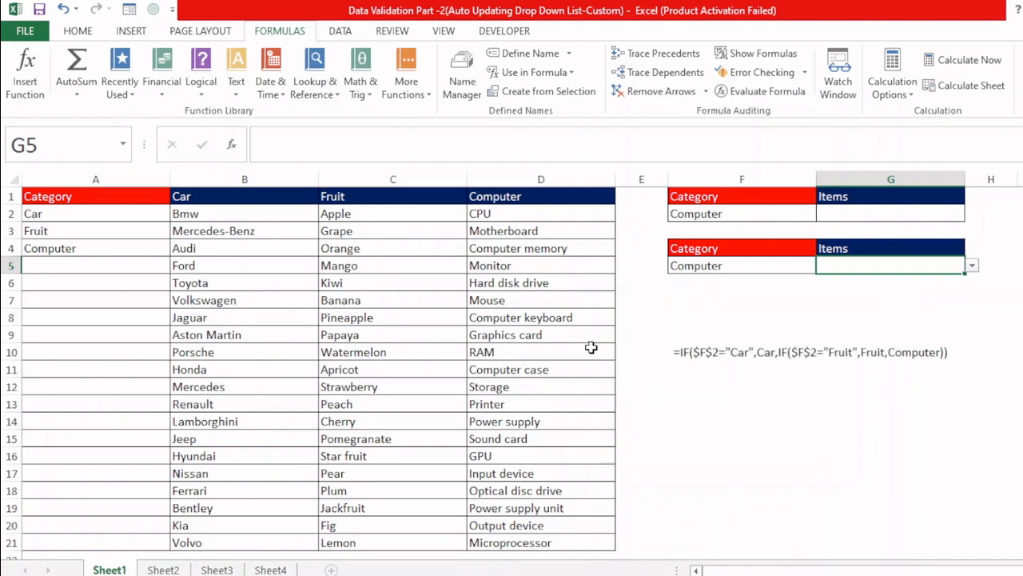
Step: On Sheet2, add a list validation to C4 sourced from the car names in A4:A10
{"action": "left_click", "coordinate": [163, 570]}
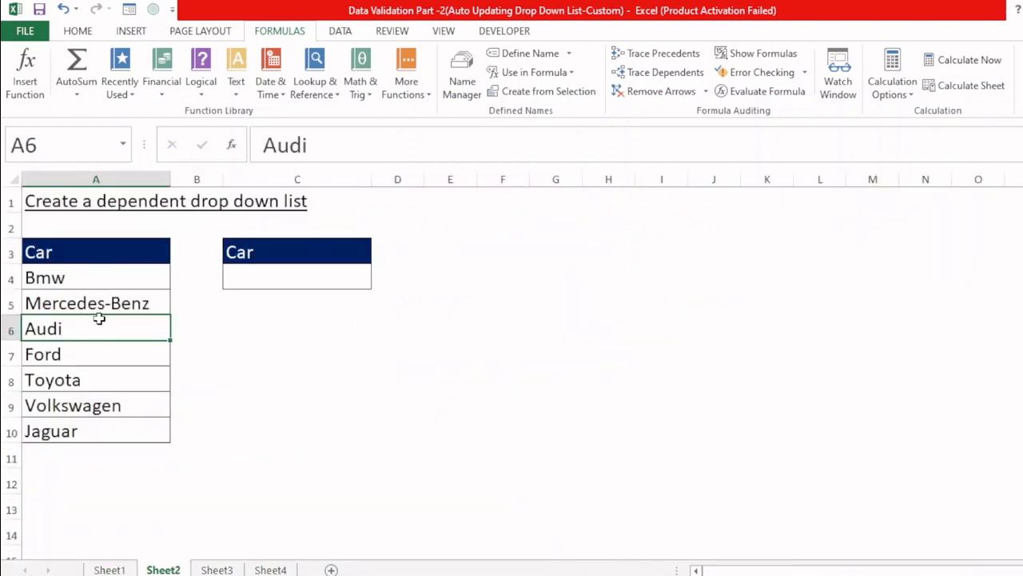
{"action": "left_click_drag", "start_coordinate": [87, 260], "coordinate": [87, 420]}
{"action": "left_click", "coordinate": [305, 276]}
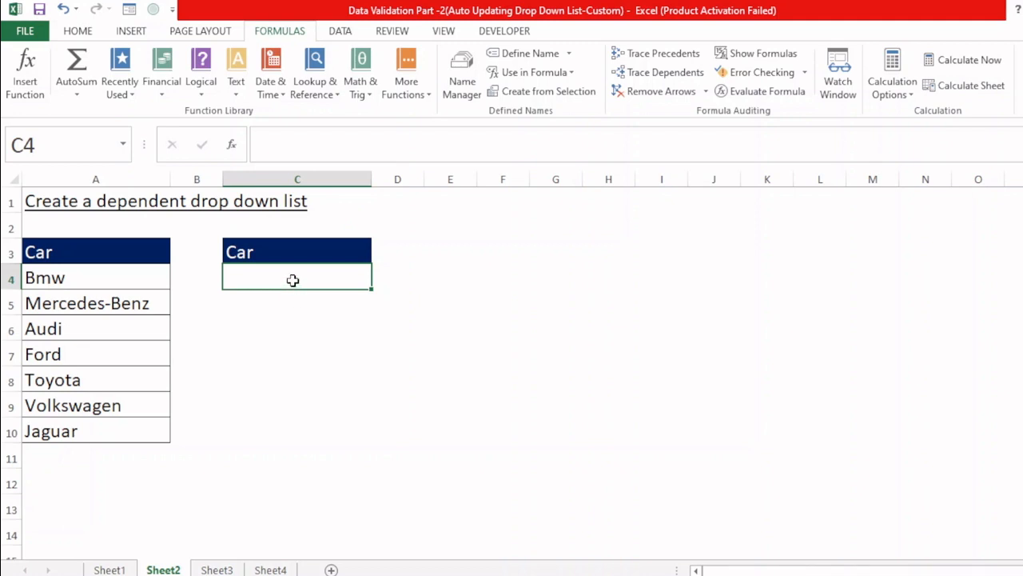
{"action": "left_click", "coordinate": [99, 451]}
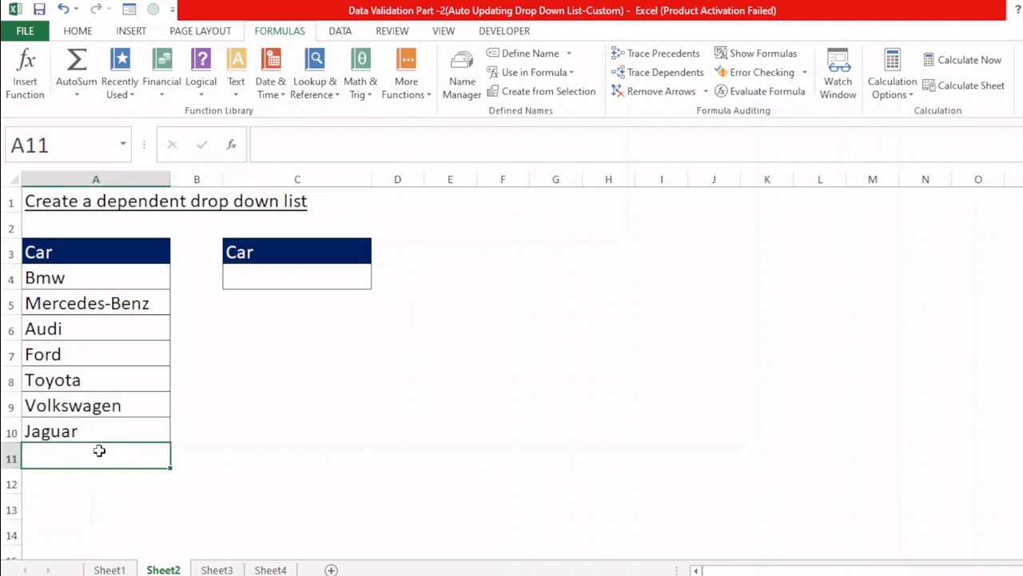
{"action": "left_click", "coordinate": [298, 277]}
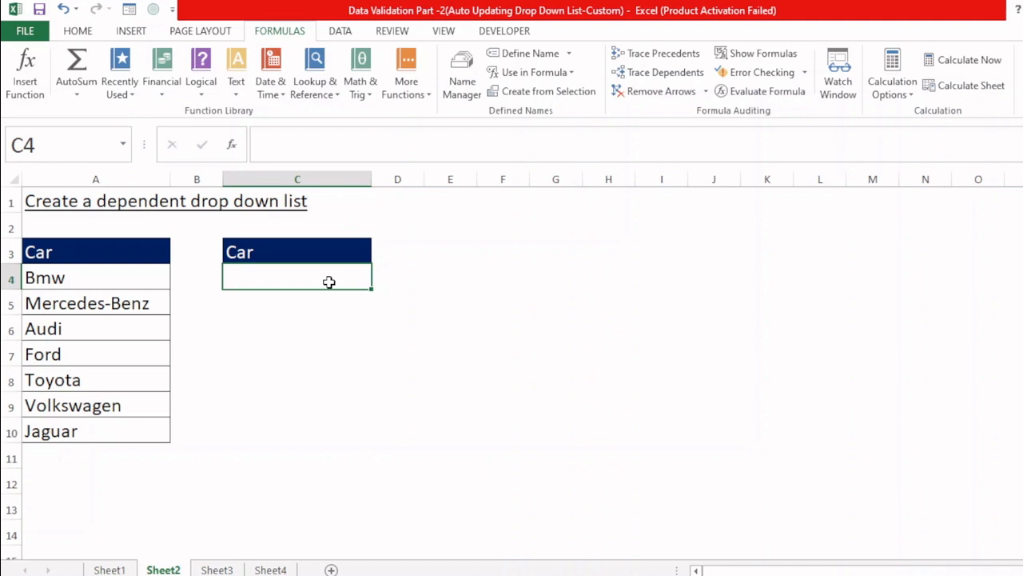
{"action": "key", "text": "alt+d"}
{"action": "key", "text": "l"}
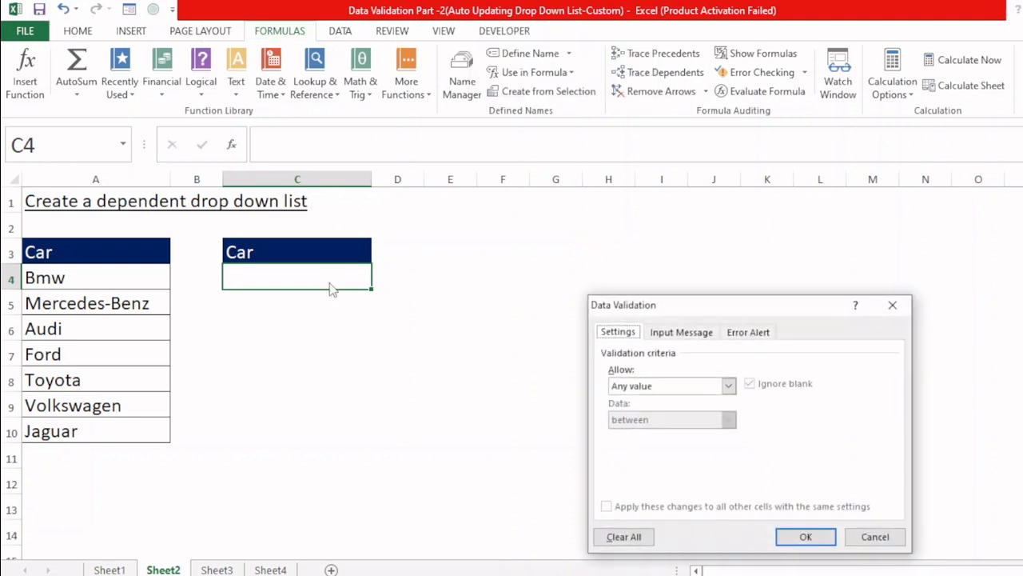
{"action": "left_click", "coordinate": [662, 386]}
{"action": "left_click", "coordinate": [639, 432]}
{"action": "left_click", "coordinate": [649, 452]}
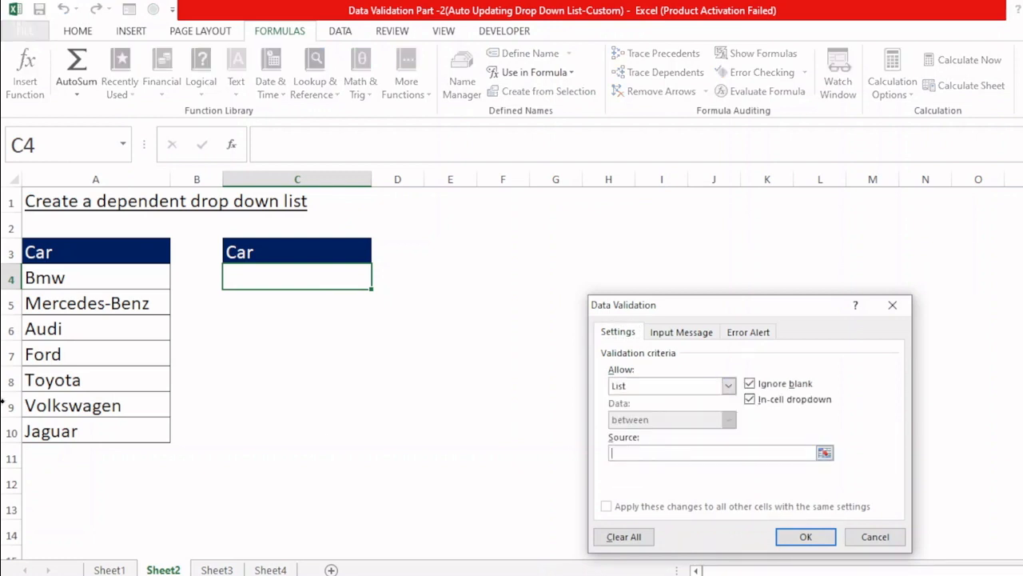
{"action": "left_click_drag", "start_coordinate": [100, 295], "coordinate": [104, 426]}
{"action": "key", "text": "Return"}
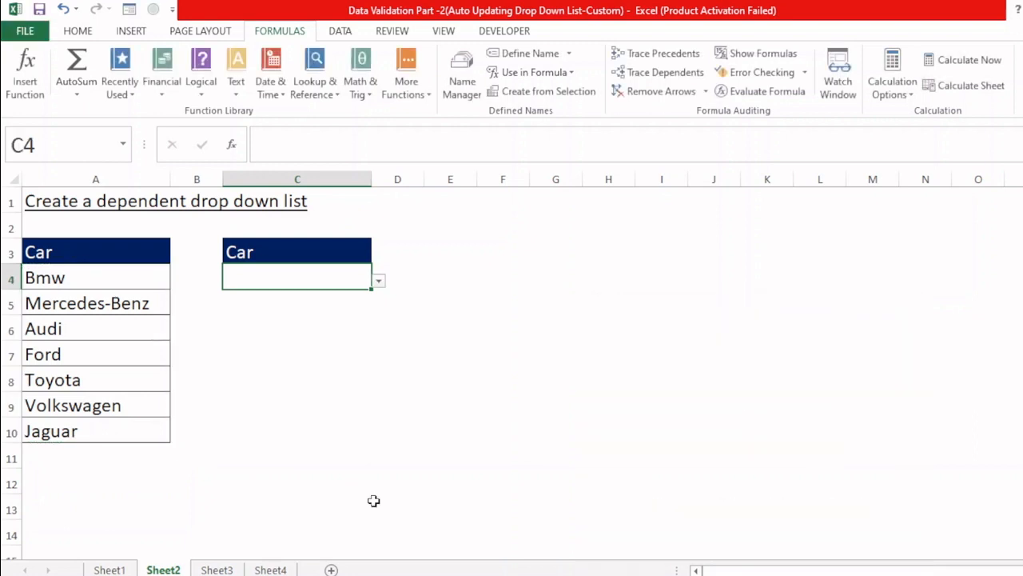
Step: Check the C4 choices and add the test entries sadas in A11 and sdad in A12 below the car list
{"action": "left_click", "coordinate": [381, 284]}
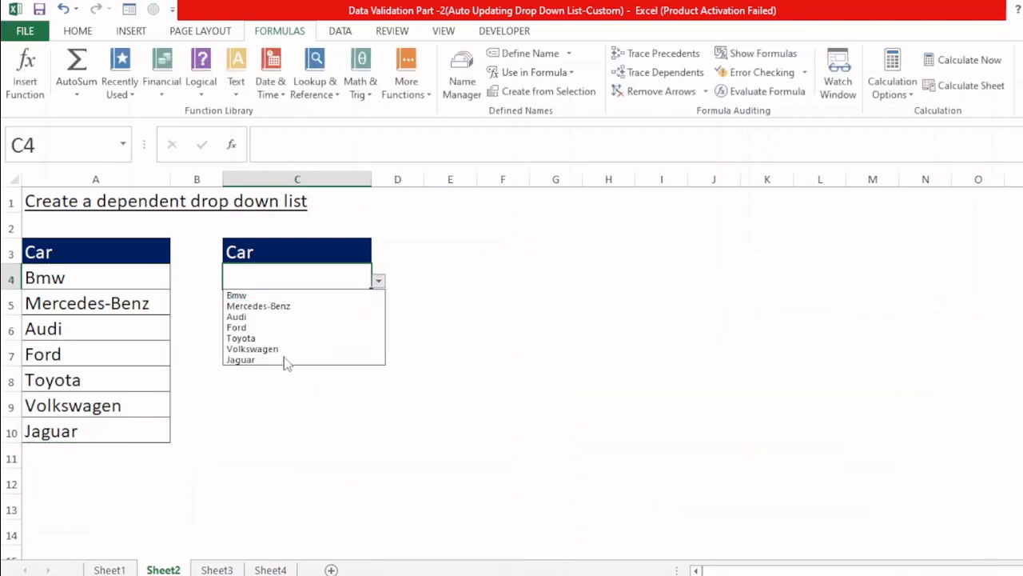
{"action": "left_click", "coordinate": [123, 431]}
{"action": "left_click", "coordinate": [56, 461]}
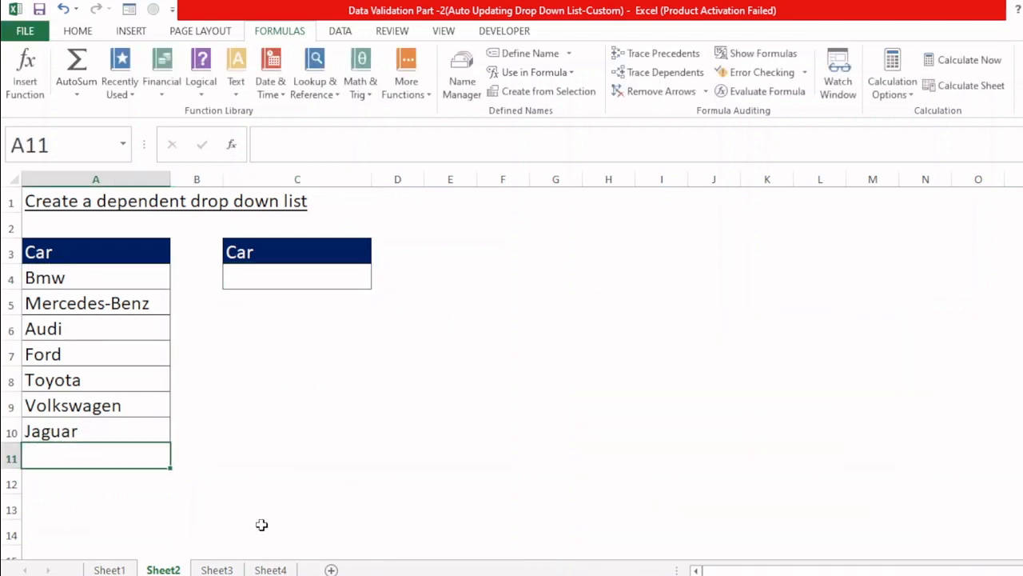
{"action": "type", "text": "sadas"}
{"action": "key", "text": "Return"}
{"action": "type", "text": "sdad"}
{"action": "key", "text": "Return"}
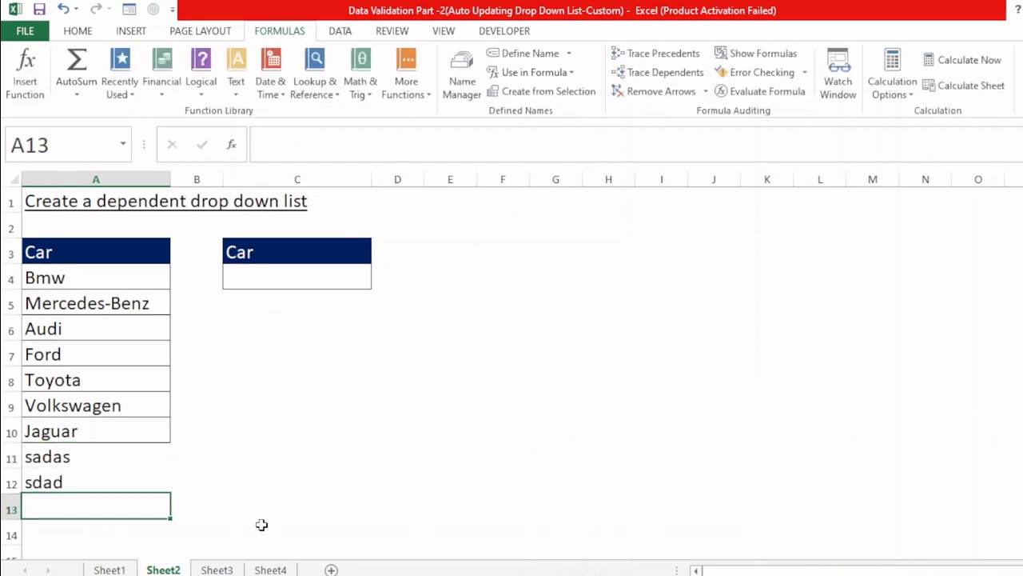
Step: Check whether the C4 drop-down includes the two added entries and close it without choosing
{"action": "left_click", "coordinate": [353, 277]}
{"action": "left_click", "coordinate": [377, 280]}
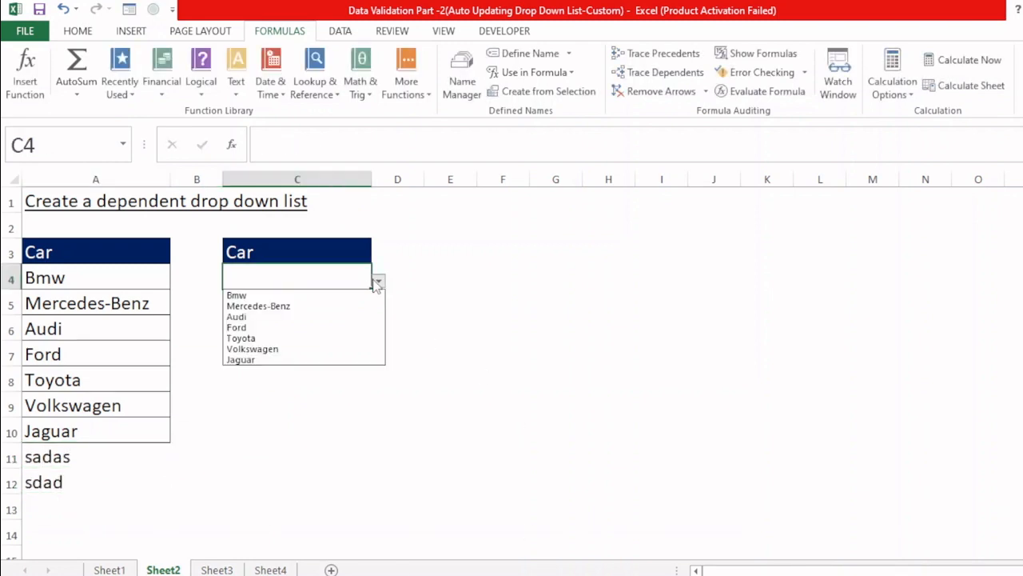
{"action": "key", "text": "Escape"}
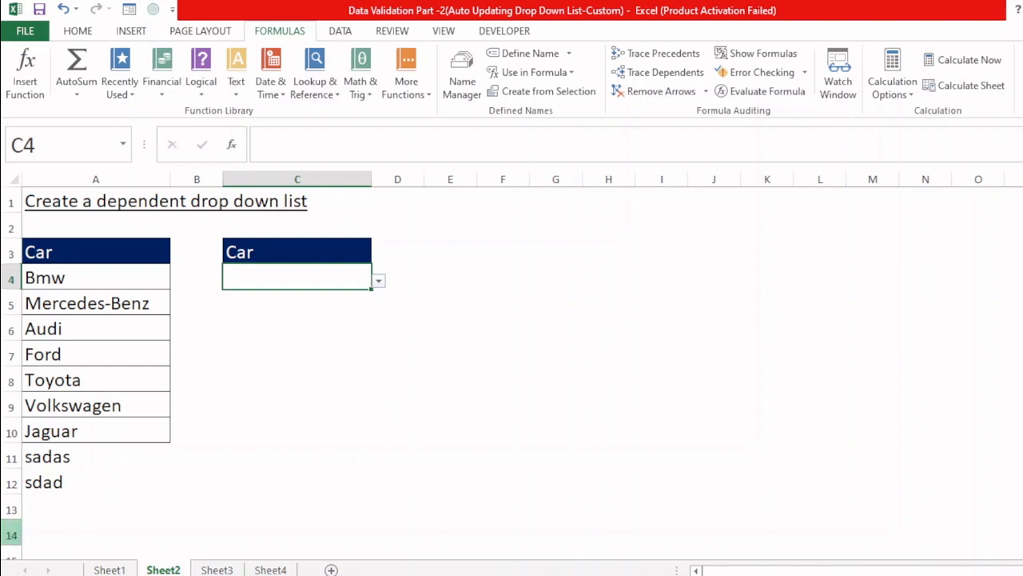
Step: Delete the two test entries in A11 and A12 below the car list on Sheet2
{"action": "left_click", "coordinate": [118, 481]}
{"action": "key", "text": "Delete"}
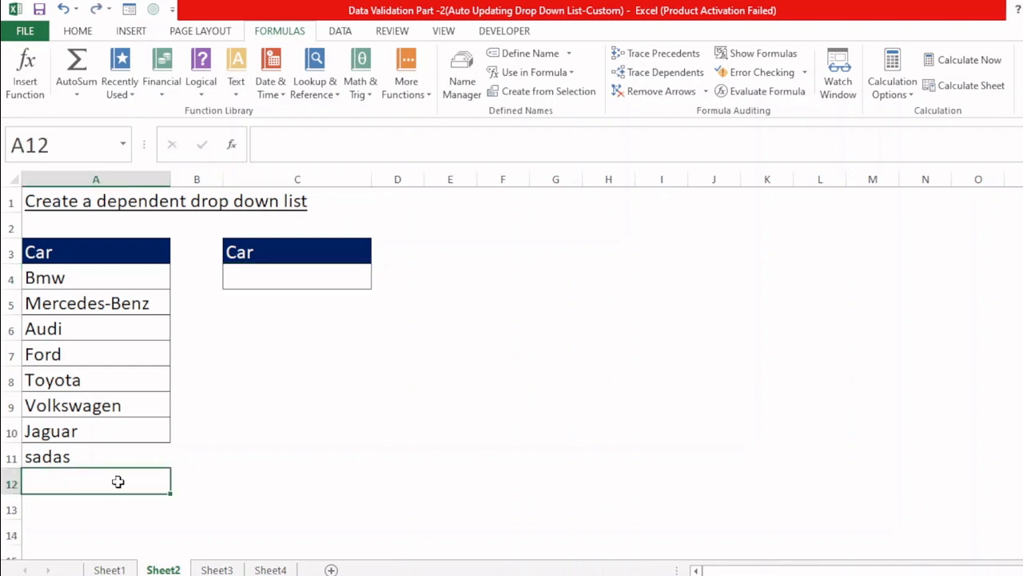
{"action": "key", "text": "Up"}
{"action": "key", "text": "Delete"}
Step: Clear all data validation settings from C4
{"action": "left_click", "coordinate": [321, 283]}
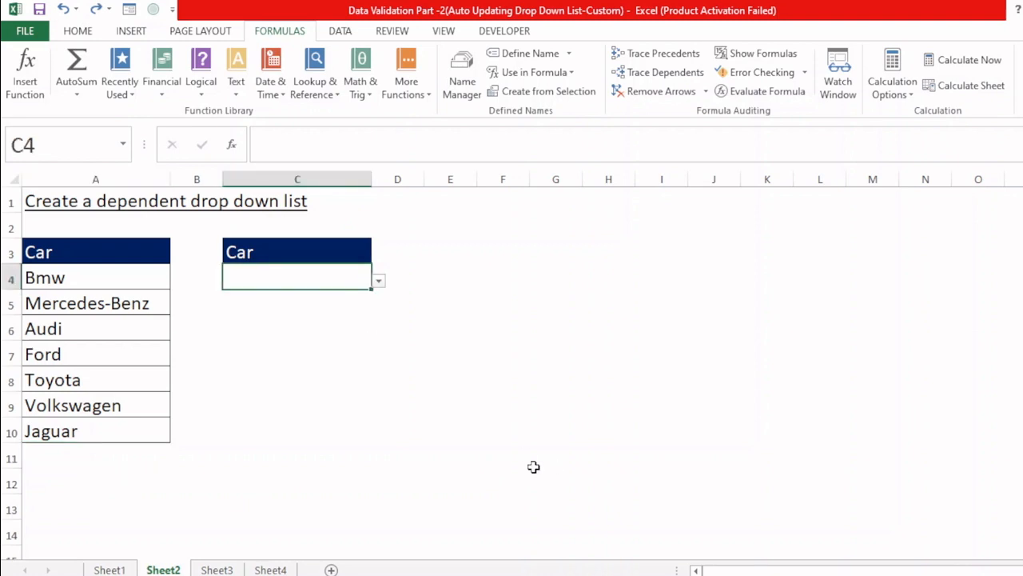
{"action": "key", "text": "alt+d"}
{"action": "key", "text": "l"}
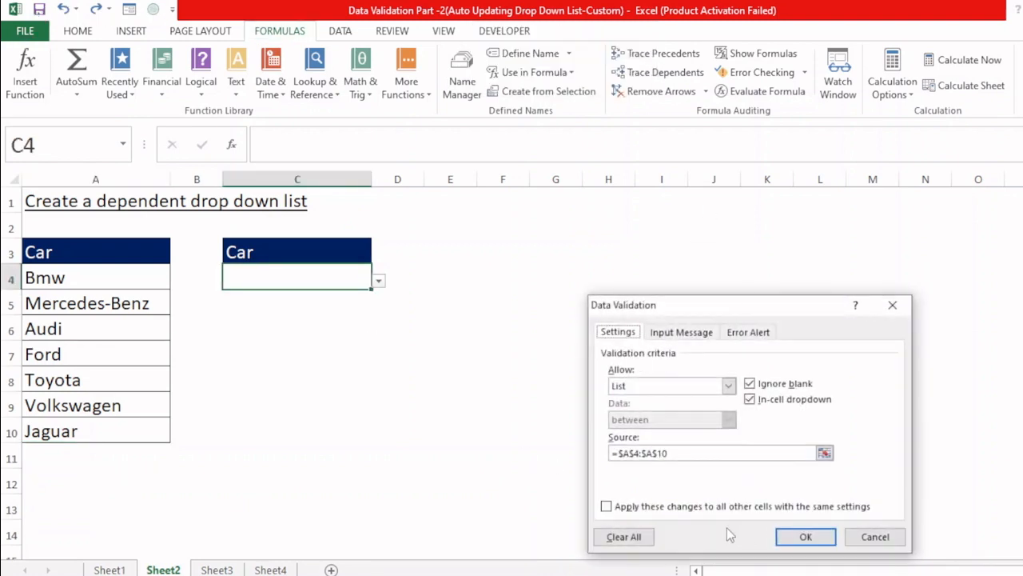
{"action": "left_click", "coordinate": [623, 536]}
{"action": "left_click", "coordinate": [804, 536]}
{"action": "left_click", "coordinate": [233, 355]}
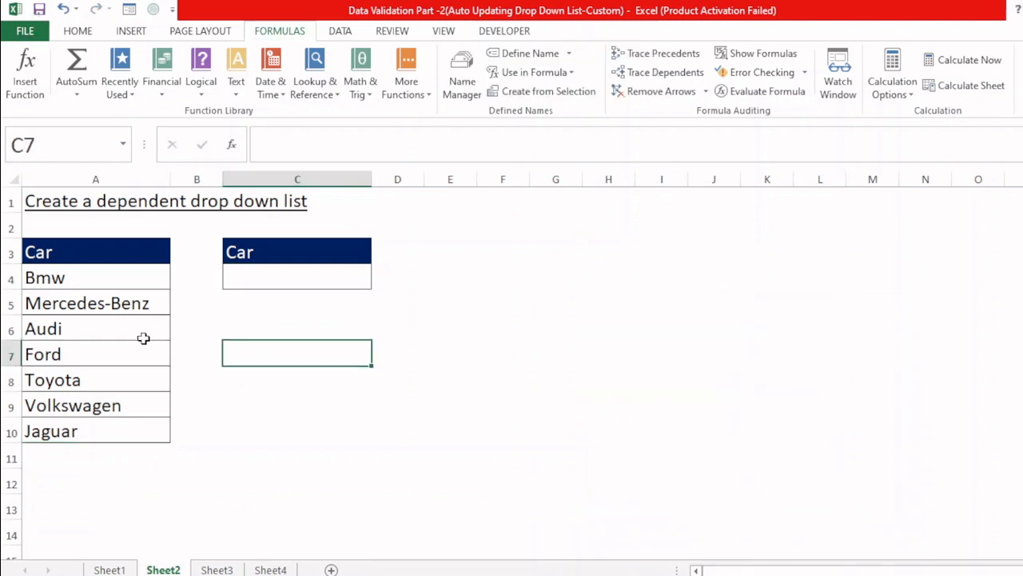
Step: Convert the car list in A3:A10 into a table with headers
{"action": "left_click", "coordinate": [97, 328]}
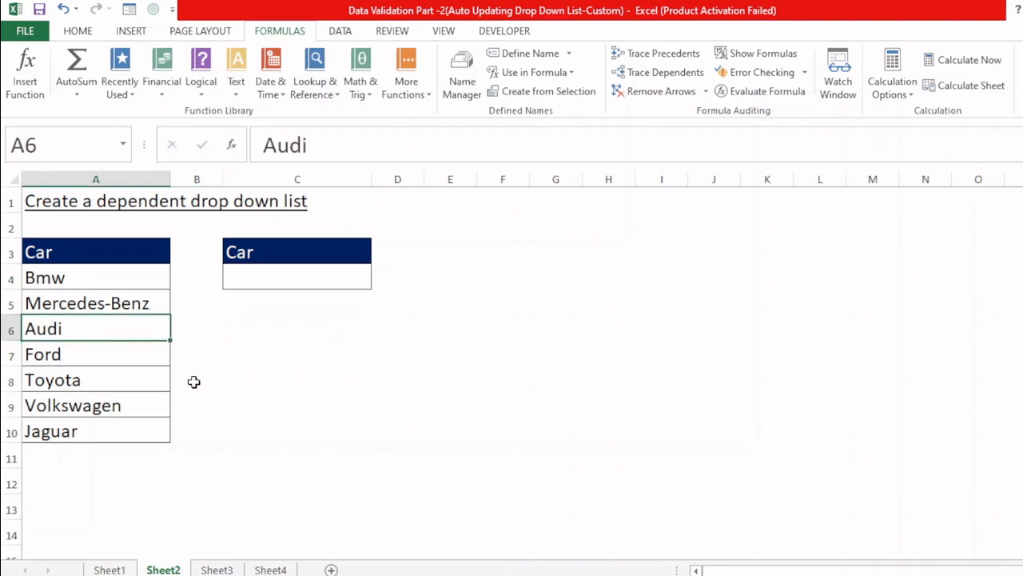
{"action": "key", "text": "ctrl+t"}
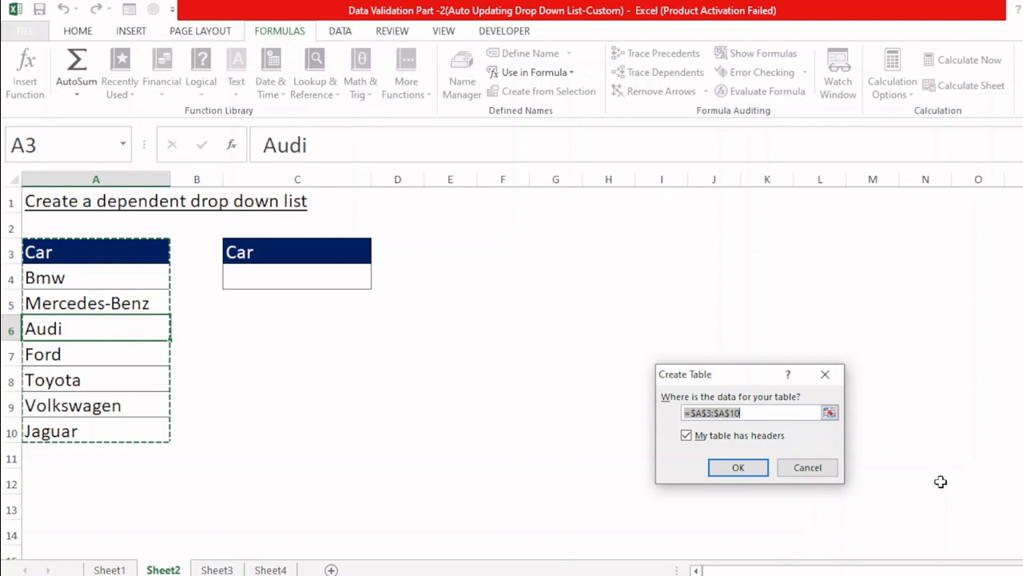
{"action": "left_click", "coordinate": [729, 467]}
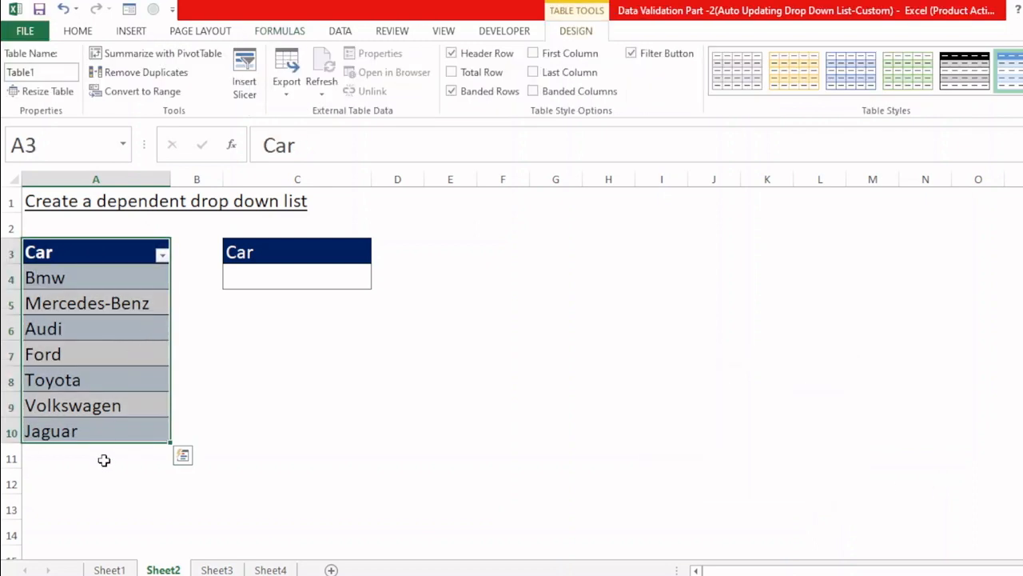
{"action": "left_click", "coordinate": [104, 460]}
Step: Add a list validation to C4 sourced from the car table's entries in A4:A10
{"action": "left_click", "coordinate": [294, 276]}
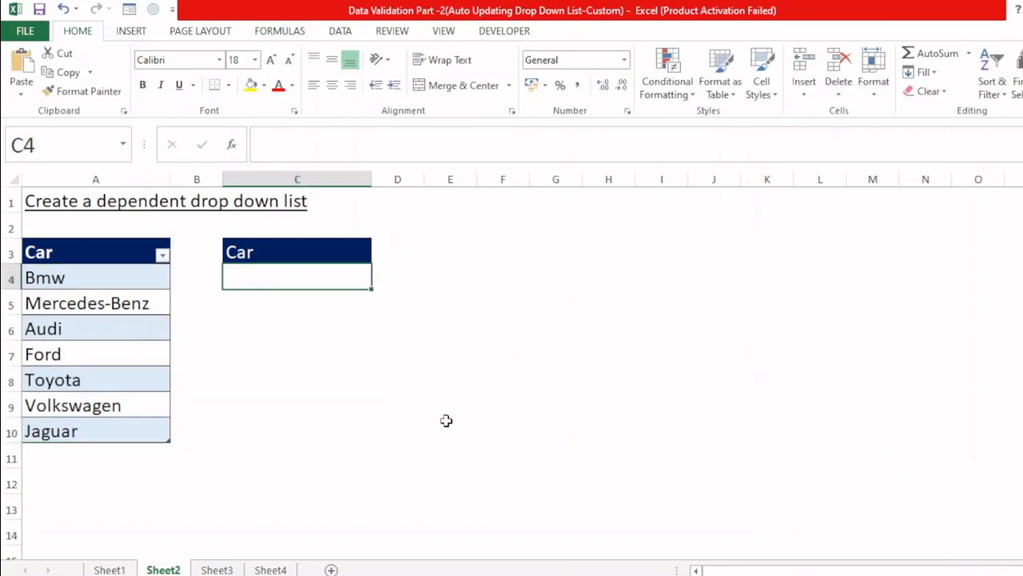
{"action": "key", "text": "alt+d"}
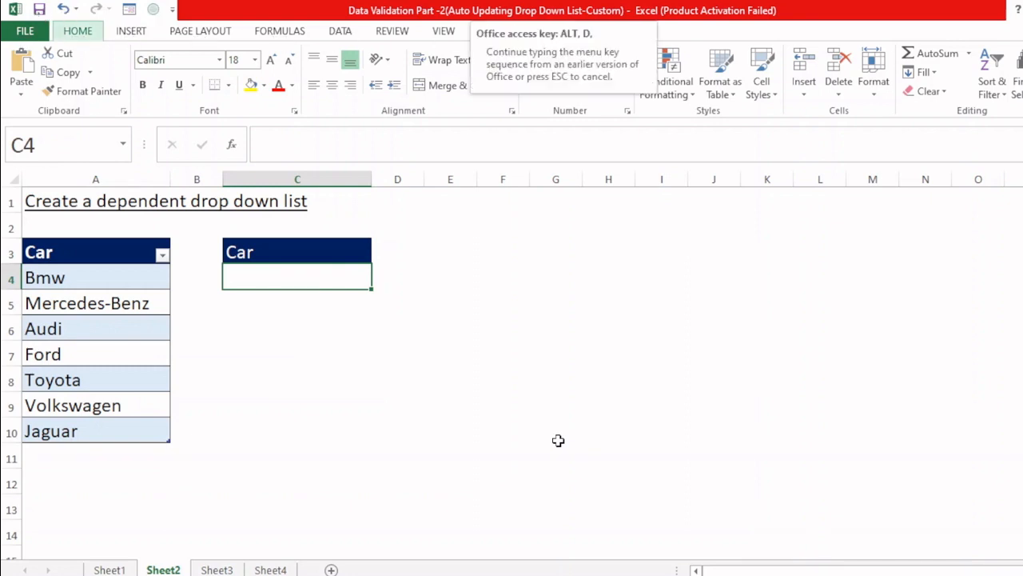
{"action": "key", "text": "l"}
{"action": "left_click", "coordinate": [728, 386]}
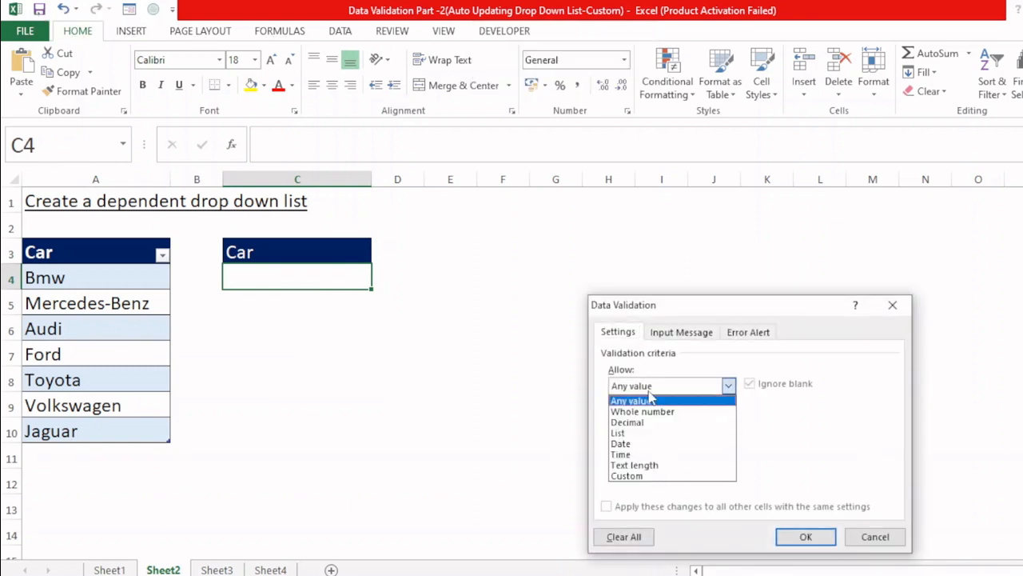
{"action": "left_click", "coordinate": [638, 433]}
{"action": "left_click", "coordinate": [636, 454]}
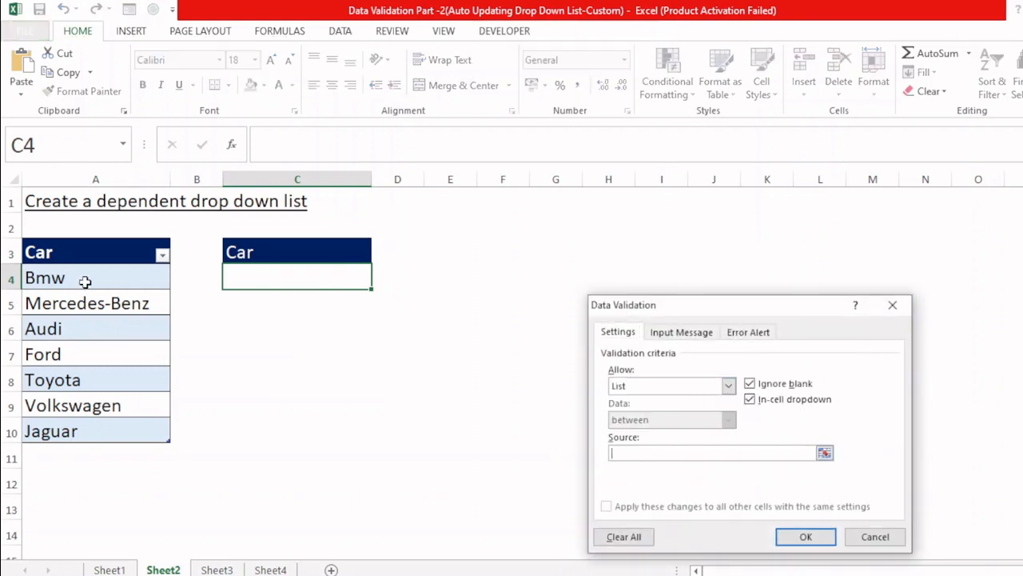
{"action": "left_click_drag", "start_coordinate": [85, 281], "coordinate": [96, 432]}
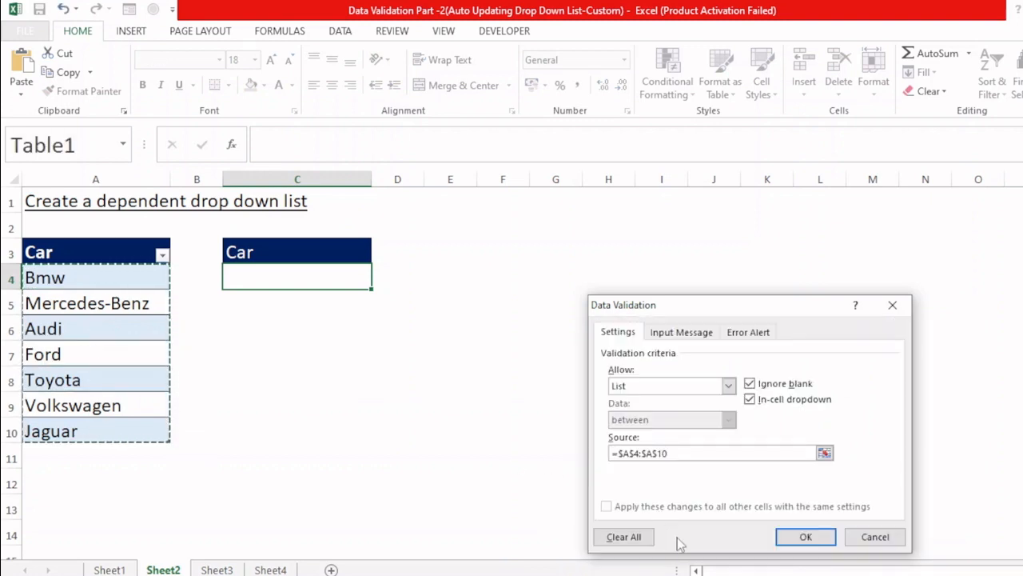
{"action": "left_click", "coordinate": [797, 540]}
Step: Check the C4 choices and add the test entries sadsd, dsasd and Asd in A11:A13 directly below the table
{"action": "left_click", "coordinate": [378, 281]}
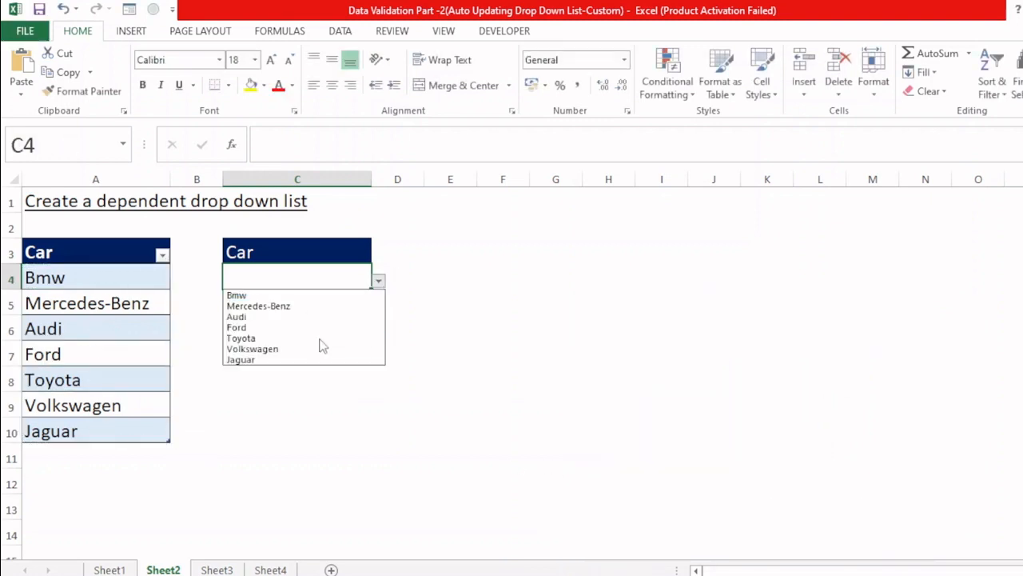
{"action": "left_click", "coordinate": [279, 392]}
{"action": "left_click", "coordinate": [77, 452]}
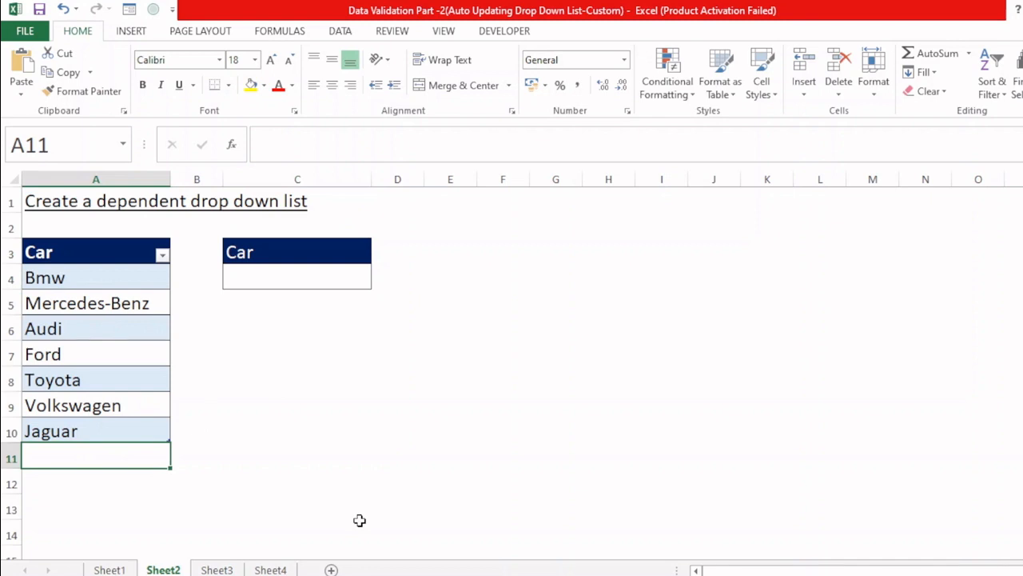
{"action": "type", "text": "sadsd"}
{"action": "key", "text": "Return"}
{"action": "type", "text": "dsasd"}
{"action": "key", "text": "Return"}
{"action": "type", "text": "aSD"}
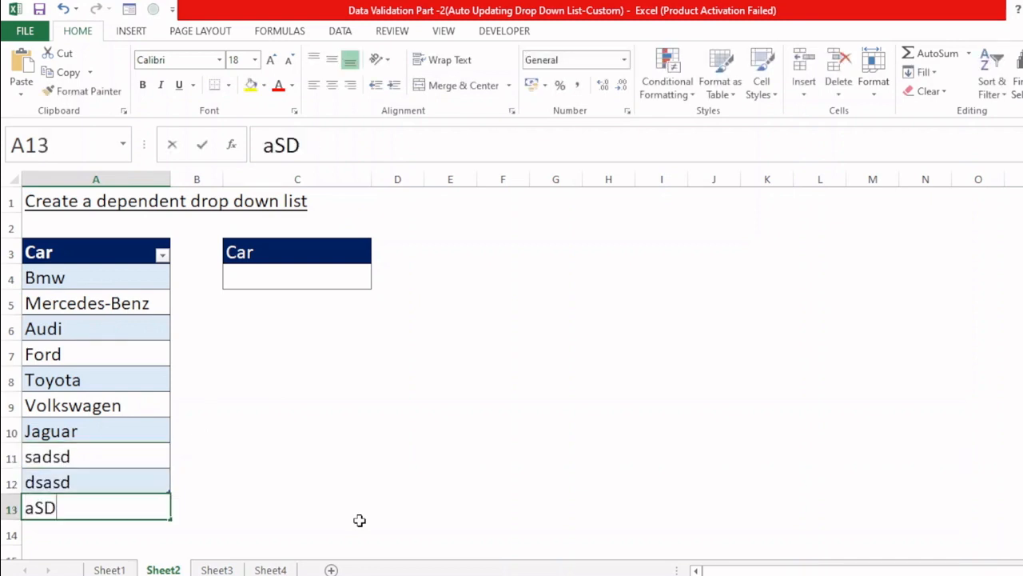
{"action": "key", "text": "Return"}
{"action": "key", "text": "Return"}
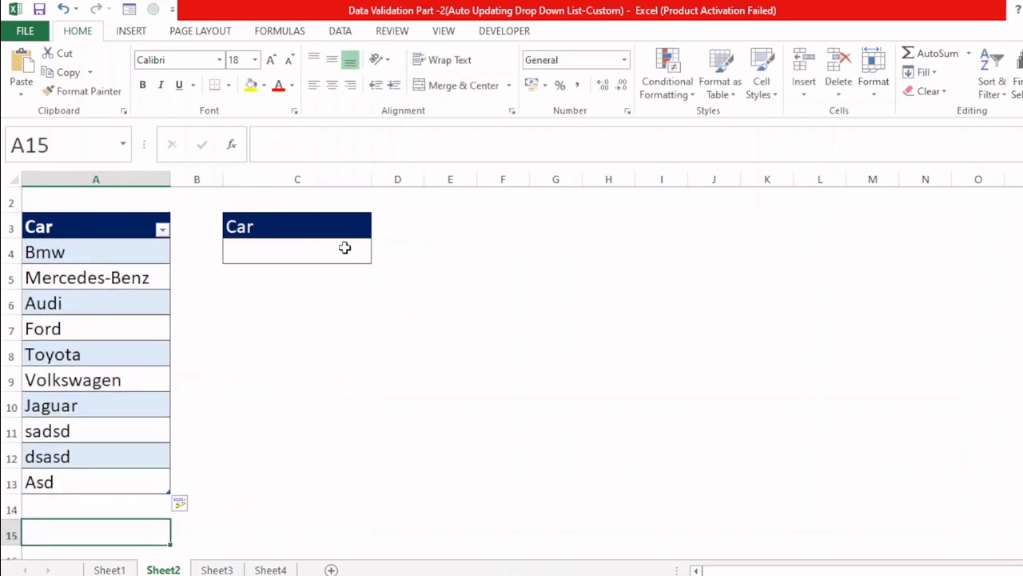
Step: Check whether the C4 drop-down includes the three added entries and close it without choosing
{"action": "left_click", "coordinate": [345, 248]}
{"action": "left_click", "coordinate": [378, 255]}
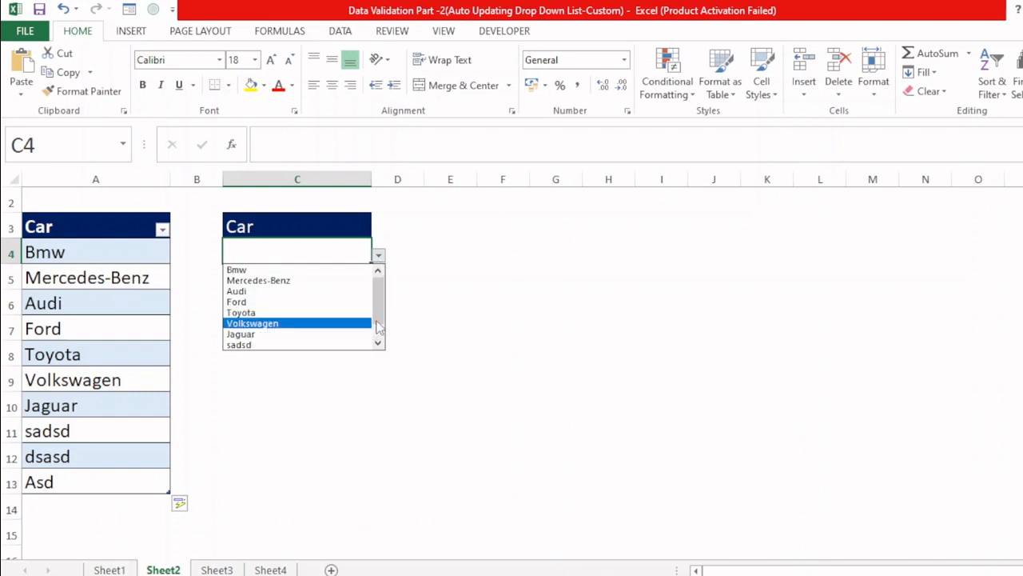
{"action": "left_click_drag", "start_coordinate": [379, 327], "coordinate": [379, 365]}
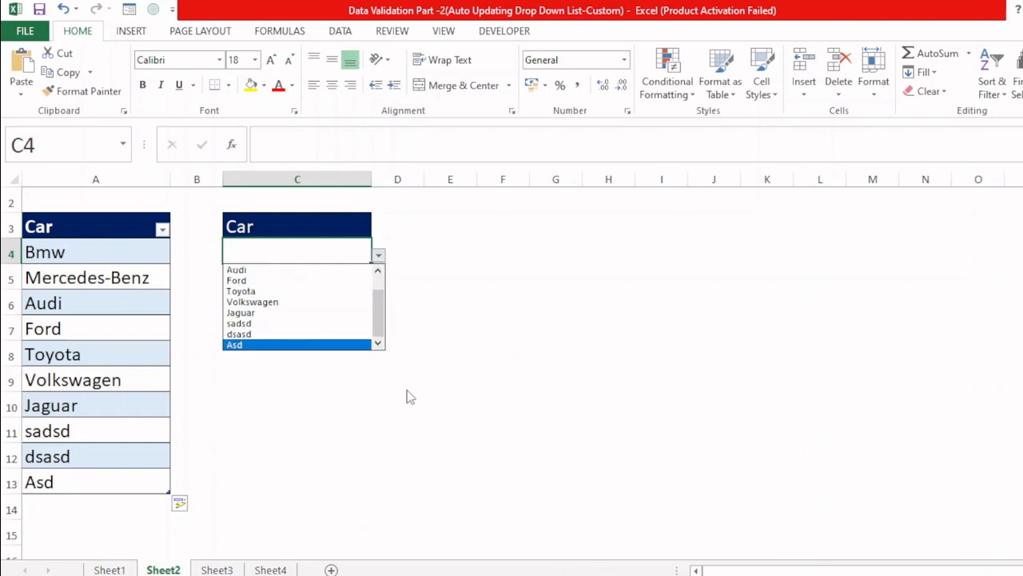
{"action": "left_click", "coordinate": [406, 390]}
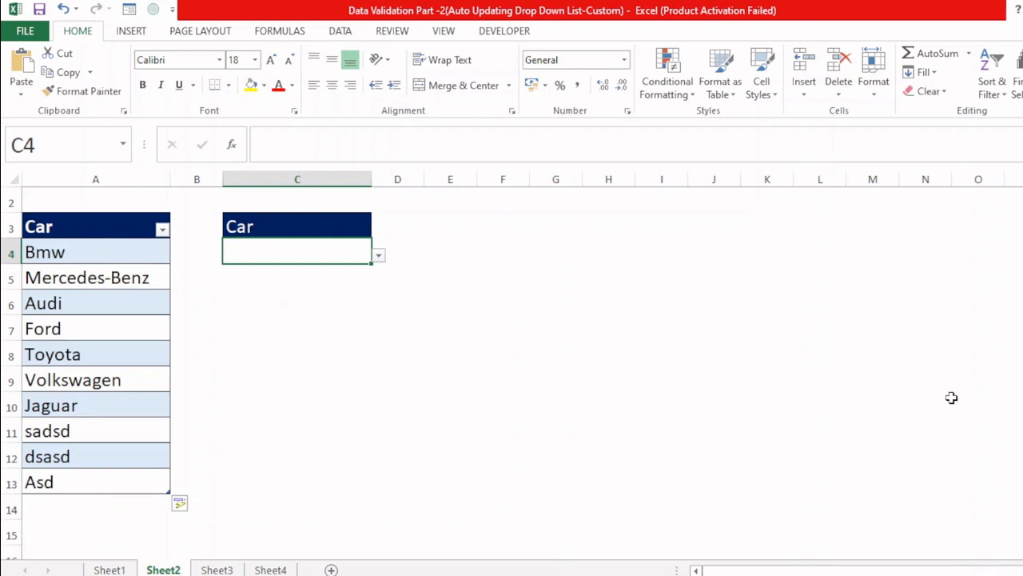
{"action": "scroll", "coordinate": [320, 360], "scroll_direction": "up", "scroll_amount": 1}
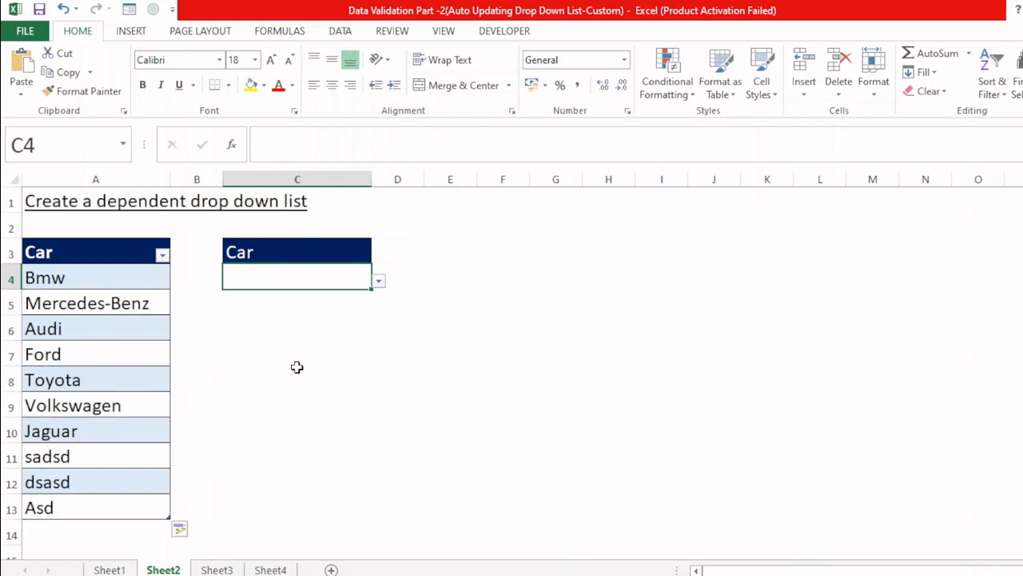
Step: On Sheet3, start a data validation rule for D3:J11 that allows whole numbers between two limits
{"action": "left_click", "coordinate": [217, 569]}
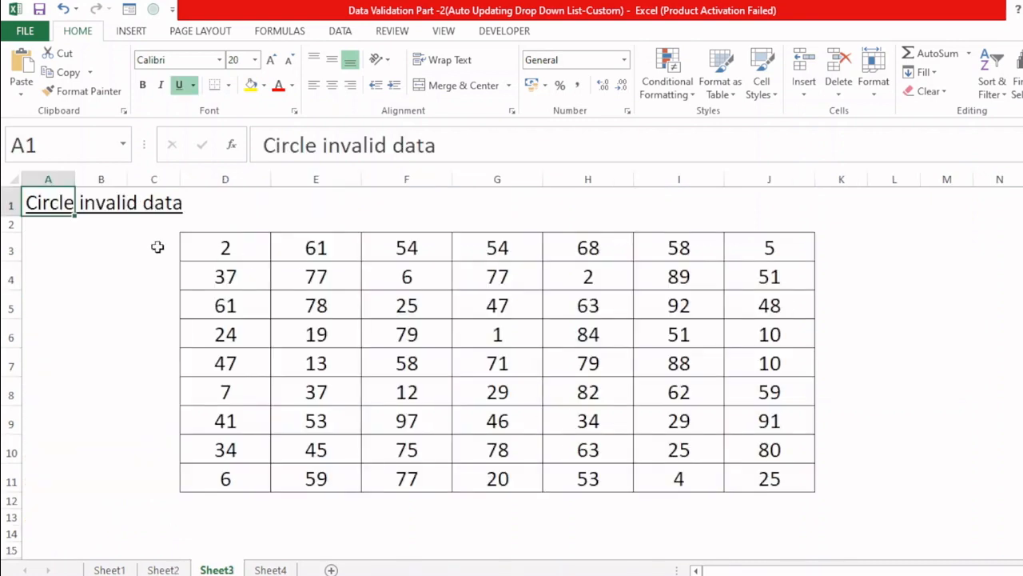
{"action": "left_click_drag", "start_coordinate": [232, 253], "coordinate": [735, 472]}
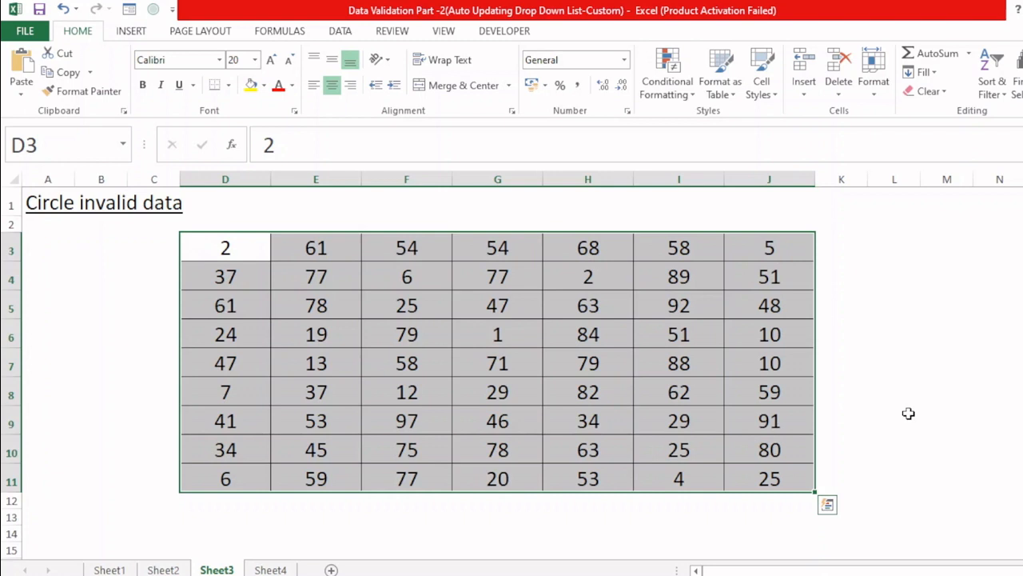
{"action": "left_click_drag", "start_coordinate": [226, 249], "coordinate": [774, 478]}
{"action": "key", "text": "alt+d"}
{"action": "key", "text": "l"}
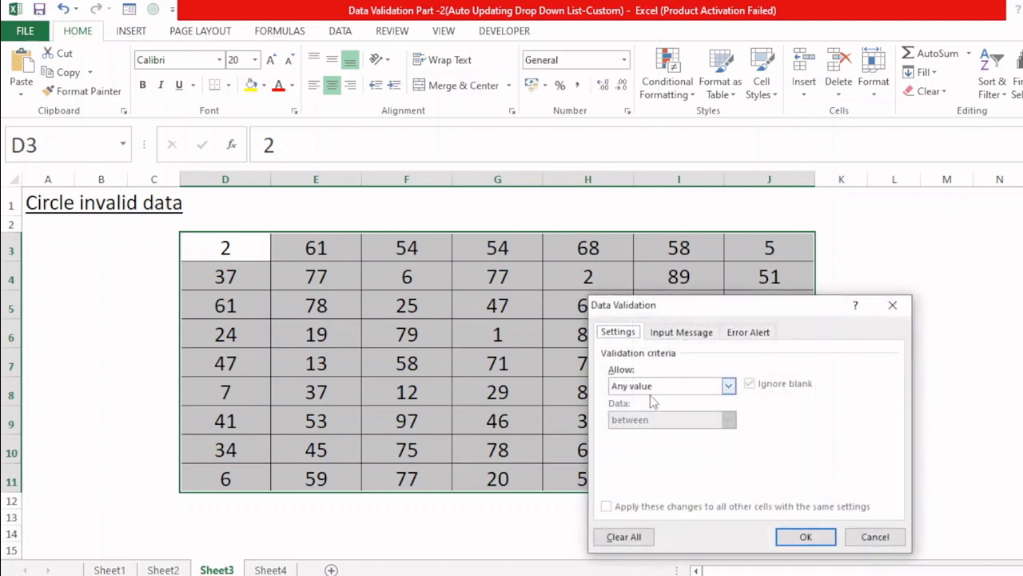
{"action": "left_click", "coordinate": [672, 386]}
{"action": "left_click", "coordinate": [667, 403]}
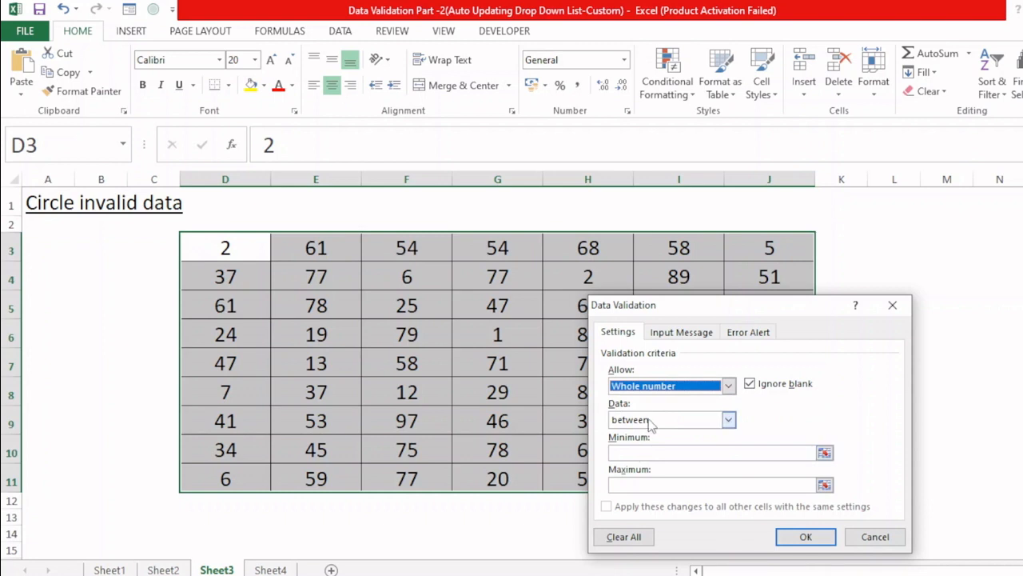
{"action": "left_click", "coordinate": [646, 419]}
{"action": "left_click", "coordinate": [646, 435]}
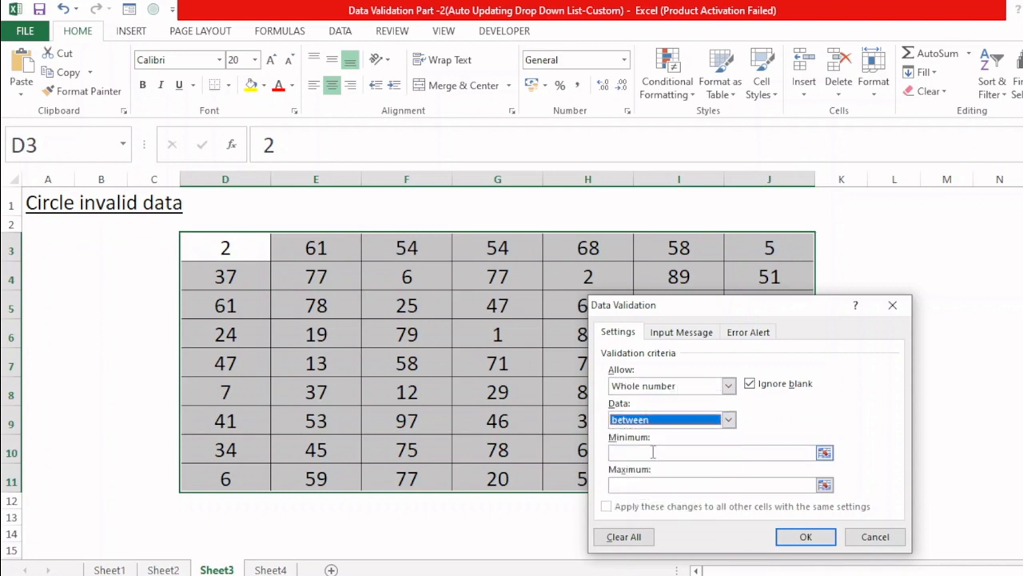
Step: Set the rule's minimum to 10 and maximum to 90 and apply it to the number table
{"action": "left_click", "coordinate": [652, 452]}
{"action": "type", "text": "10"}
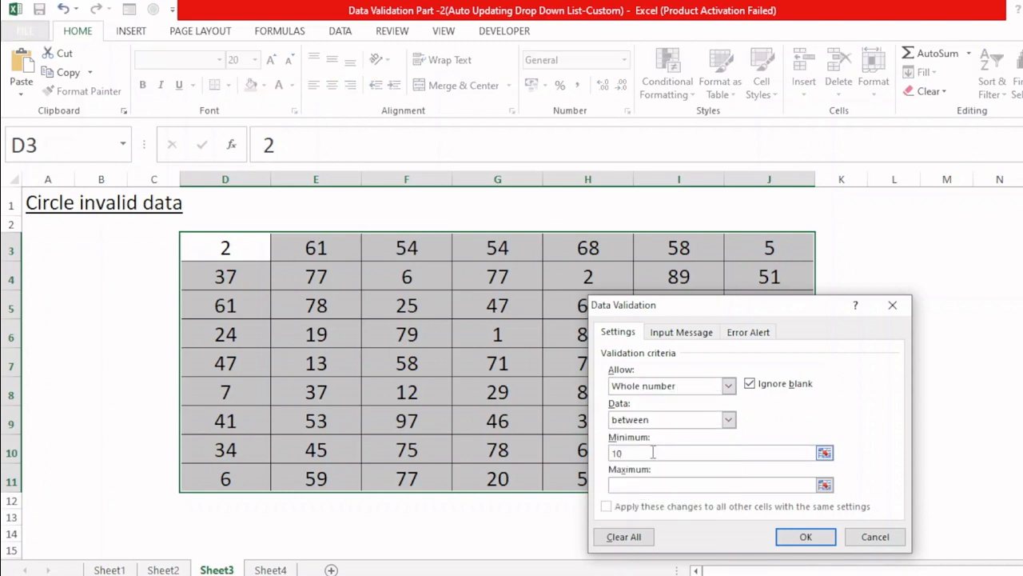
{"action": "key", "text": "Tab"}
{"action": "type", "text": "90"}
{"action": "left_click", "coordinate": [808, 539]}
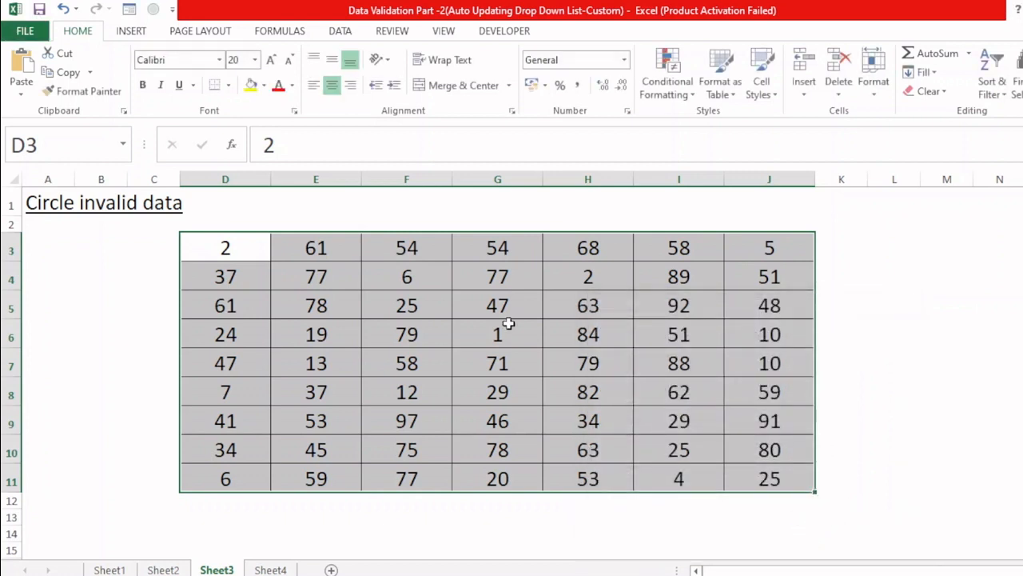
Step: Circle the invalid data in the number table and inspect the circled cells D3 and I5
{"action": "left_click", "coordinate": [341, 33]}
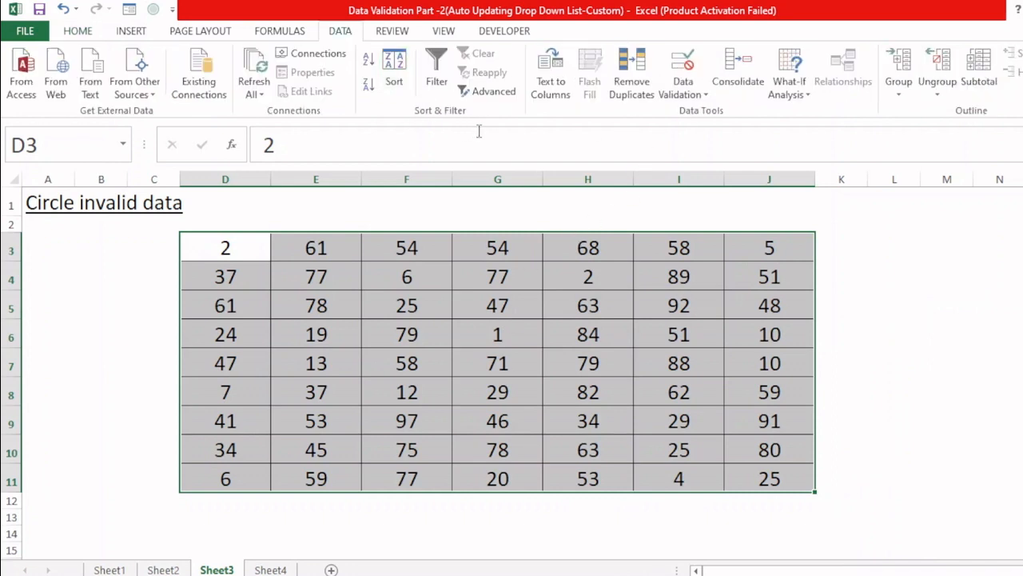
{"action": "left_click", "coordinate": [684, 93]}
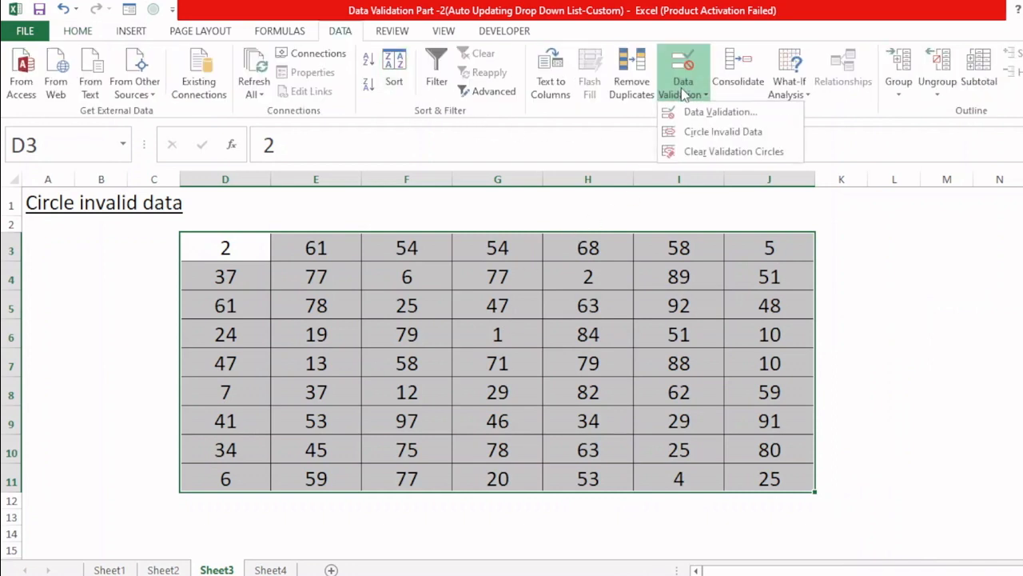
{"action": "left_click", "coordinate": [699, 133]}
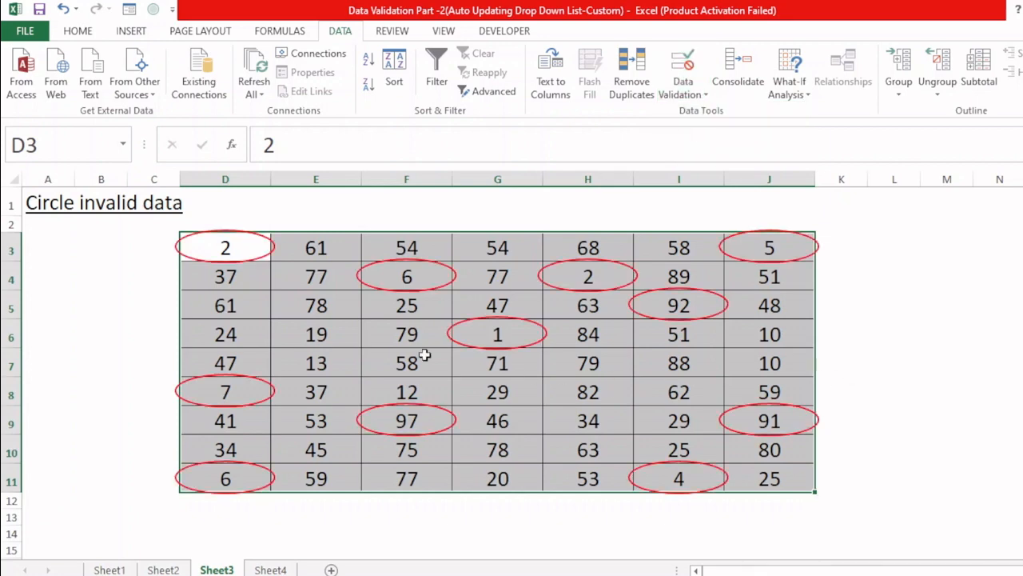
{"action": "left_click", "coordinate": [108, 298]}
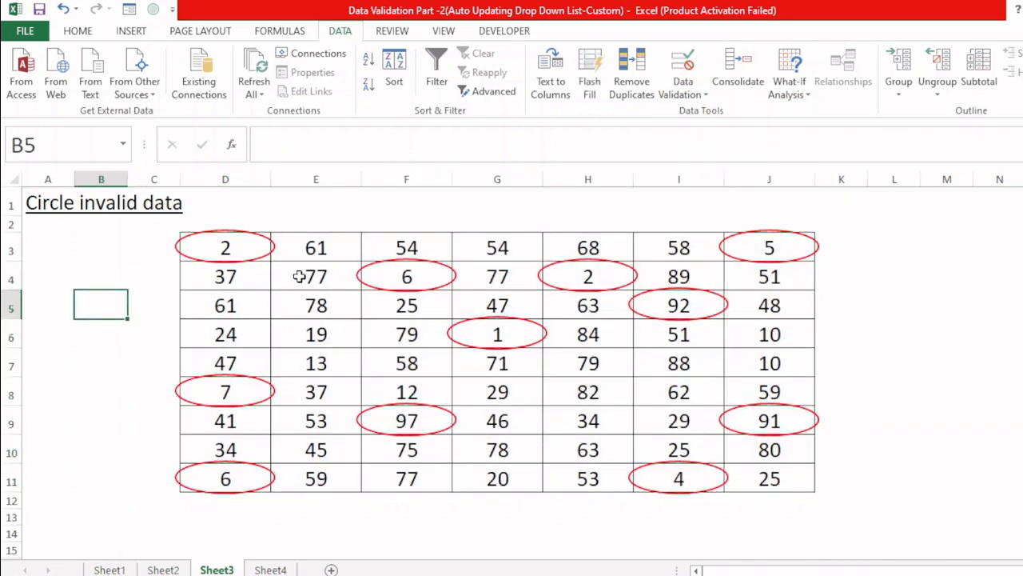
{"action": "left_click", "coordinate": [238, 249]}
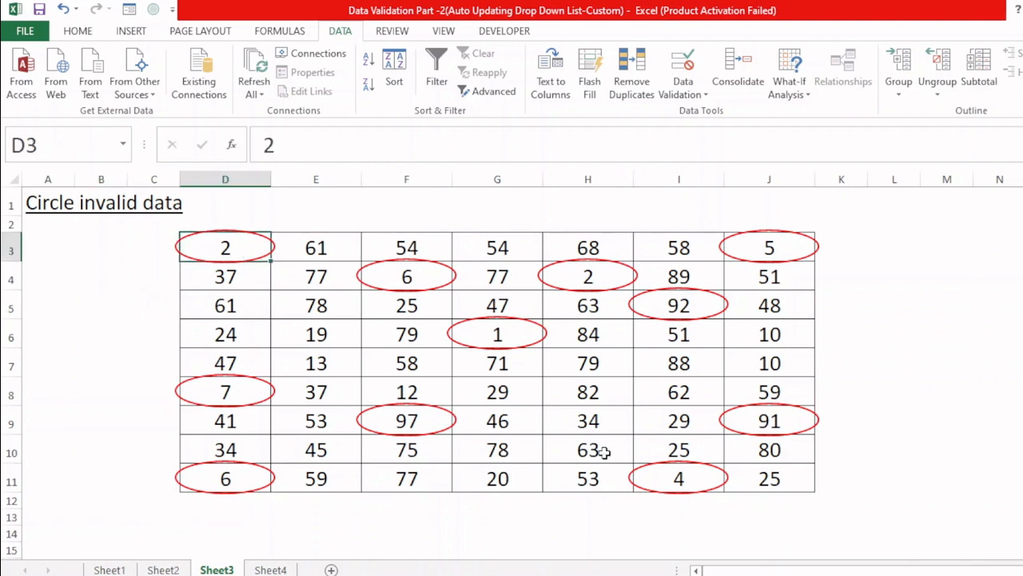
{"action": "left_click", "coordinate": [691, 309]}
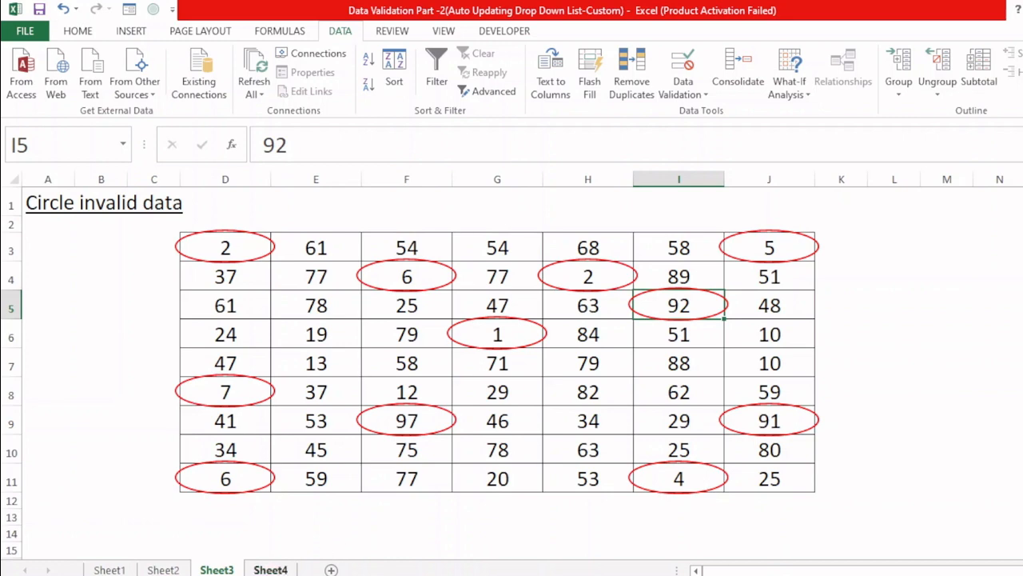
Step: On Sheet4, clear the first working date in E2 and enter it again as 12-07-2023
{"action": "left_click", "coordinate": [270, 569]}
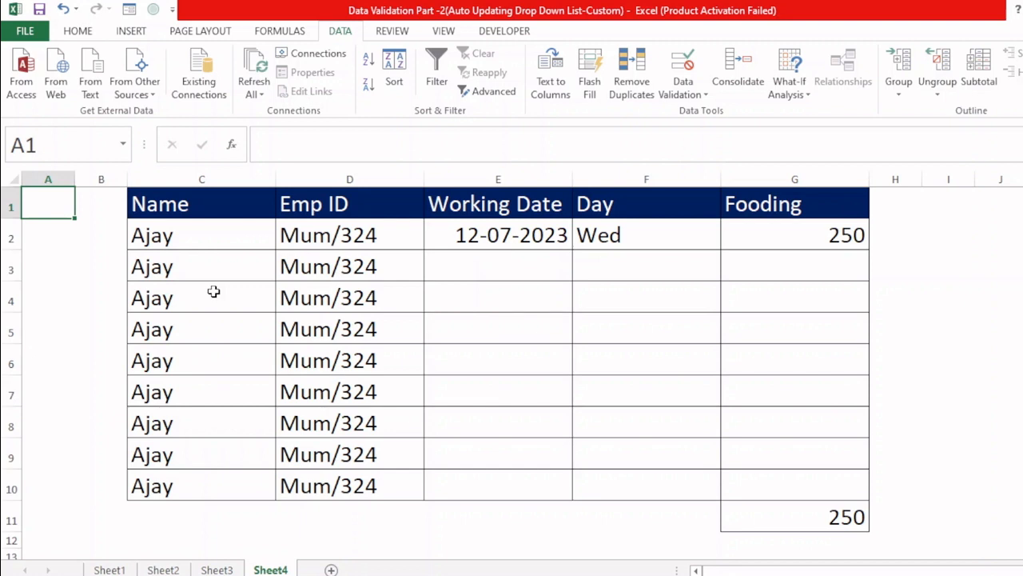
{"action": "left_click", "coordinate": [509, 228]}
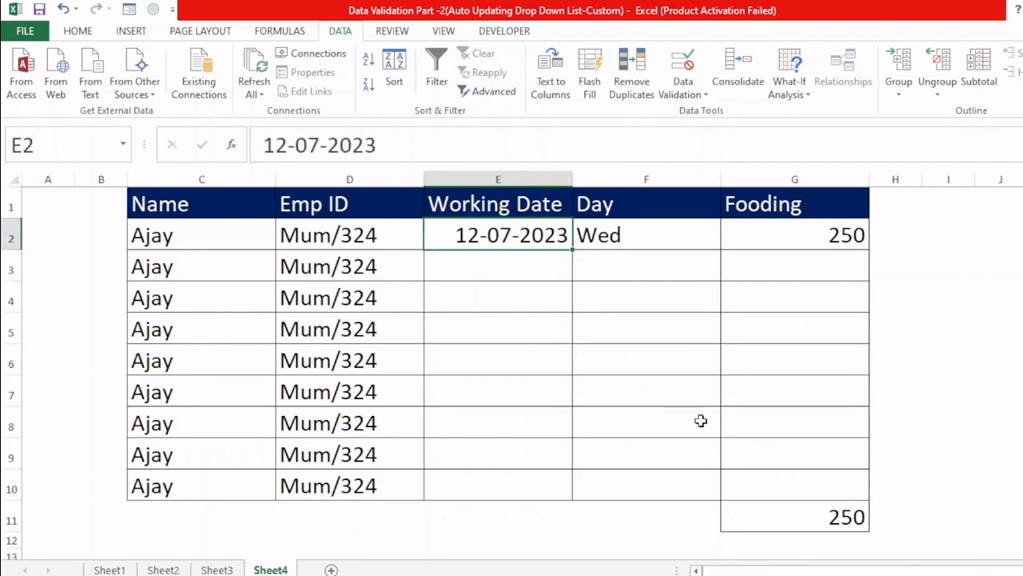
{"action": "type", "text": "12"}
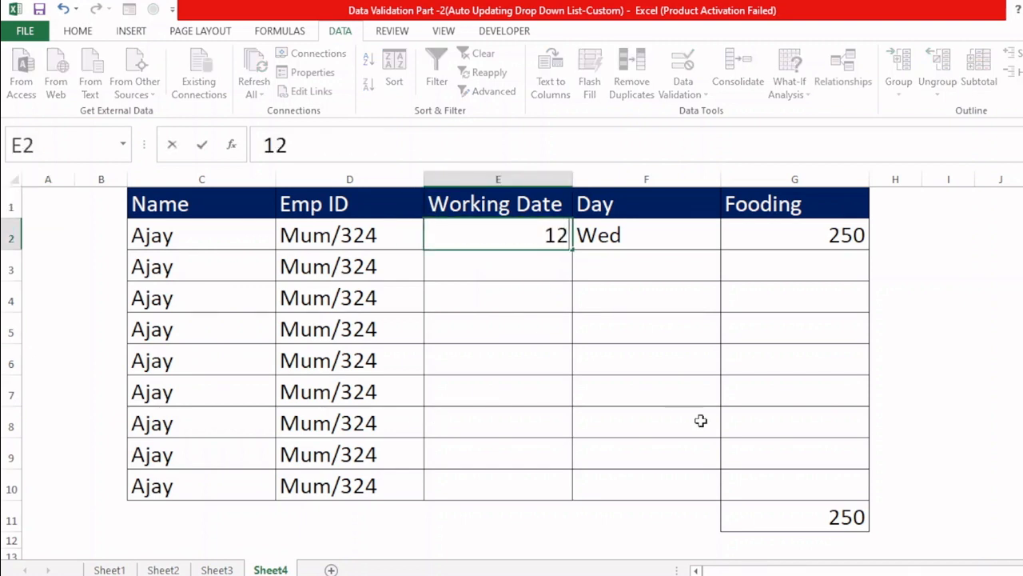
{"action": "key", "text": "BackSpace"}
{"action": "key", "text": "BackSpace"}
{"action": "key", "text": "Return"}
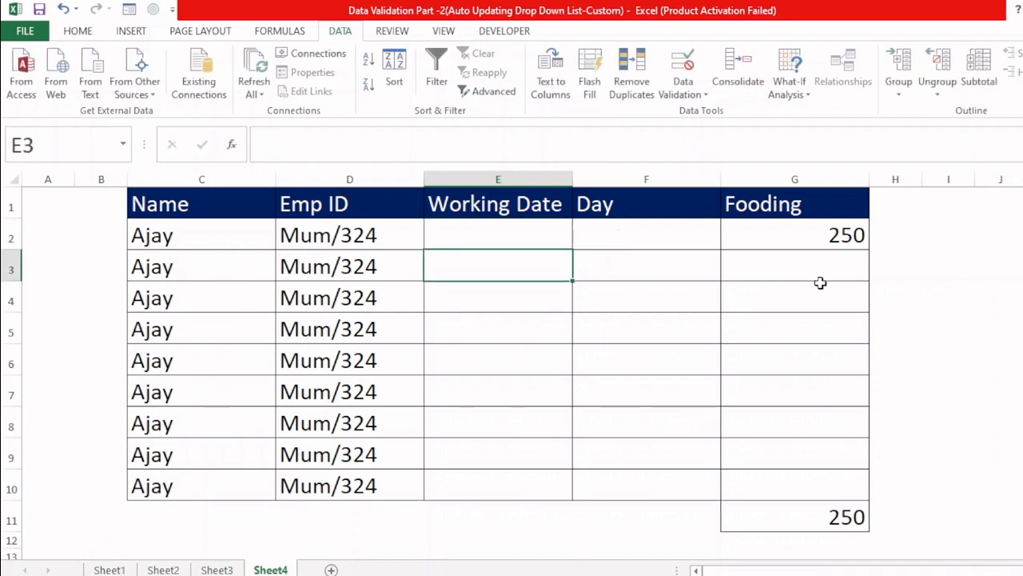
{"action": "left_click", "coordinate": [506, 240]}
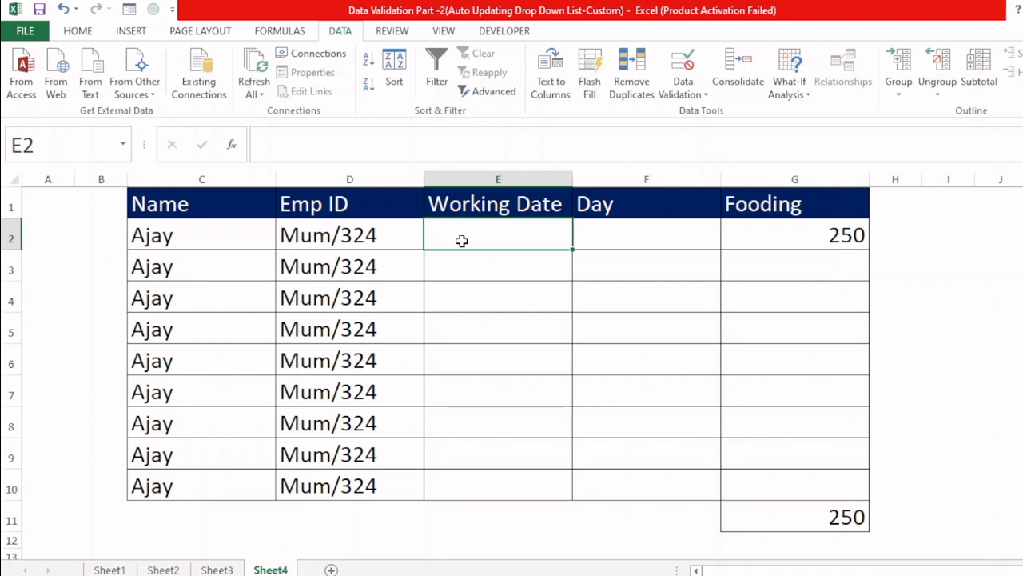
{"action": "type", "text": "12-07-2023"}
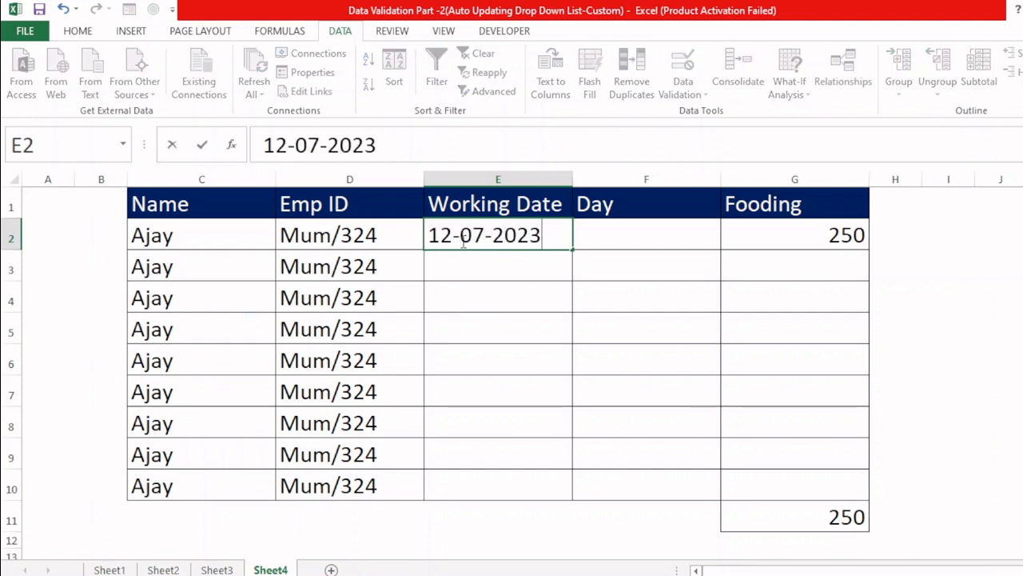
{"action": "key", "text": "Return"}
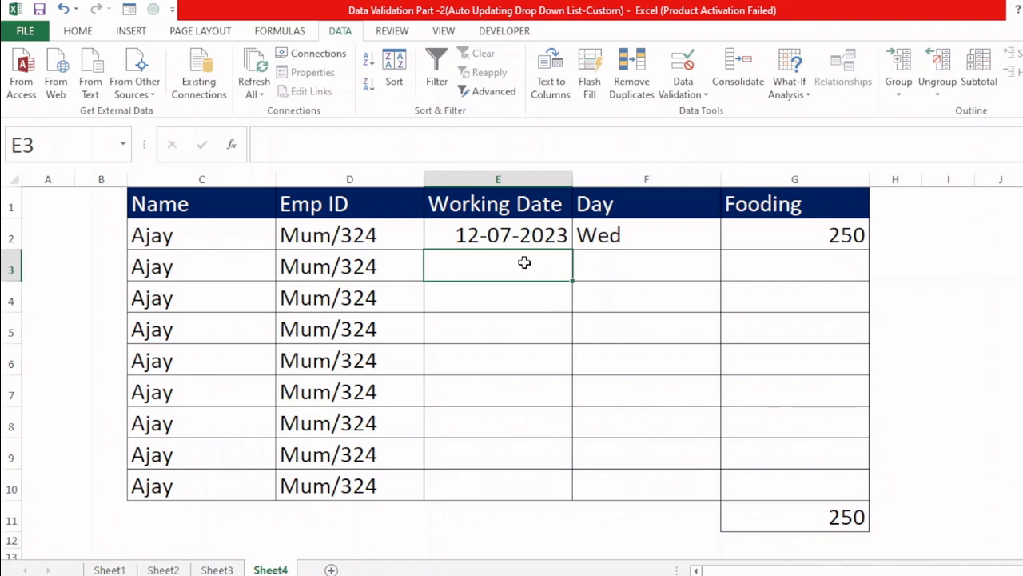
Step: Enter the consecutive working dates 13-07-2023 through 16-07-2023 in E3:E6
{"action": "type", "text": "11"}
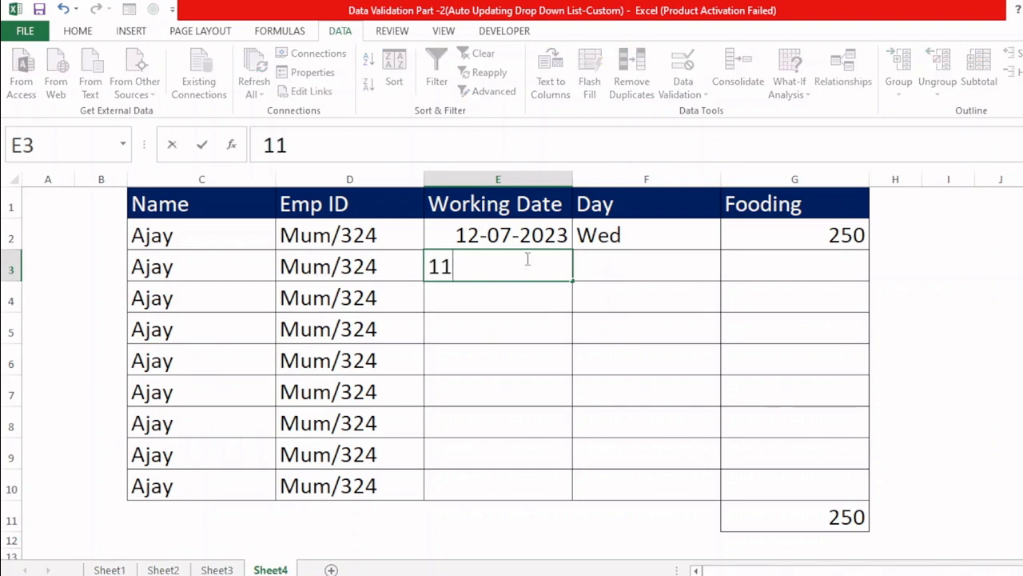
{"action": "key", "text": "BackSpace"}
{"action": "type", "text": "3-0"}
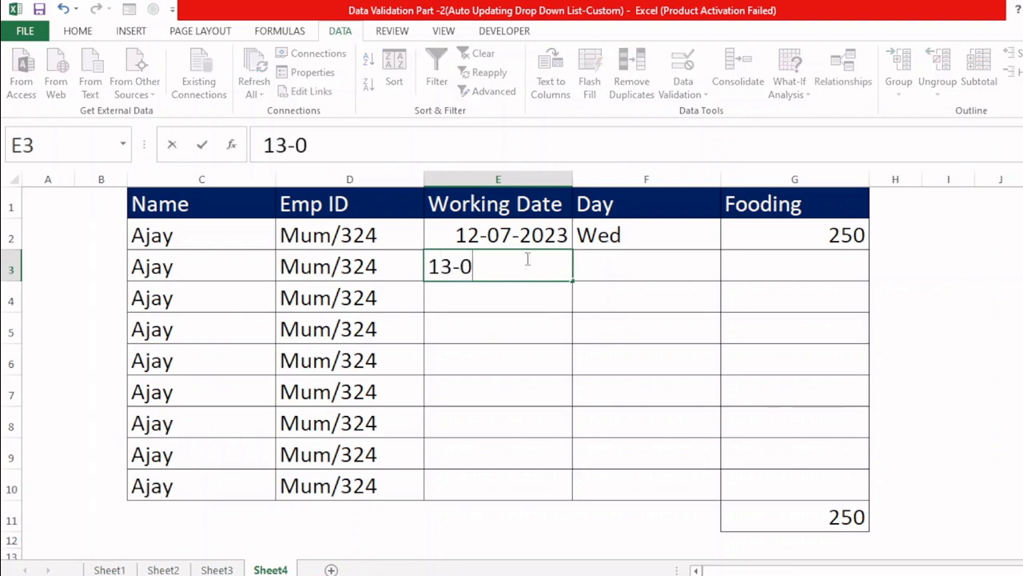
{"action": "type", "text": "7-2023"}
{"action": "key", "text": "Return"}
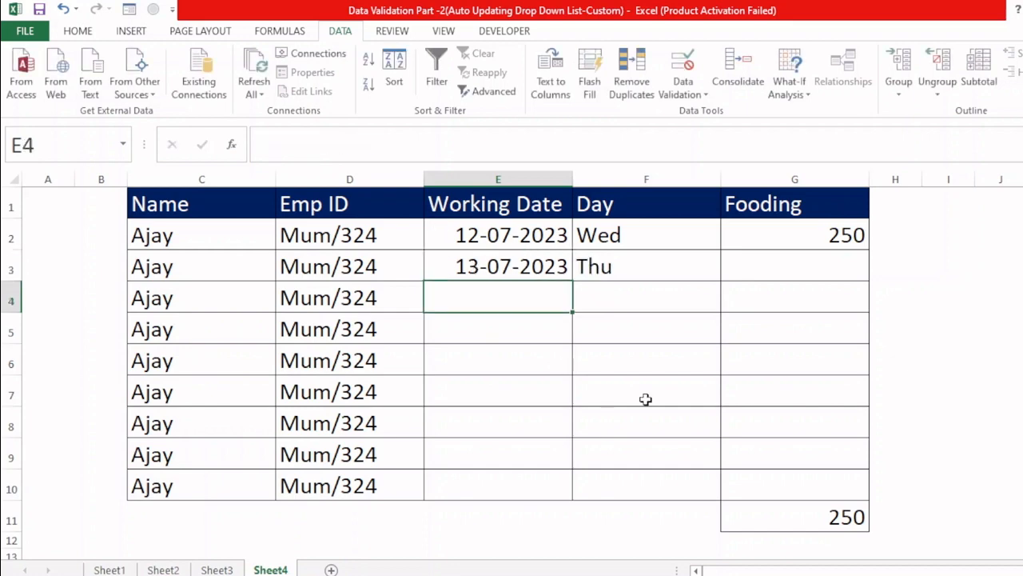
{"action": "type", "text": "14-07-2023"}
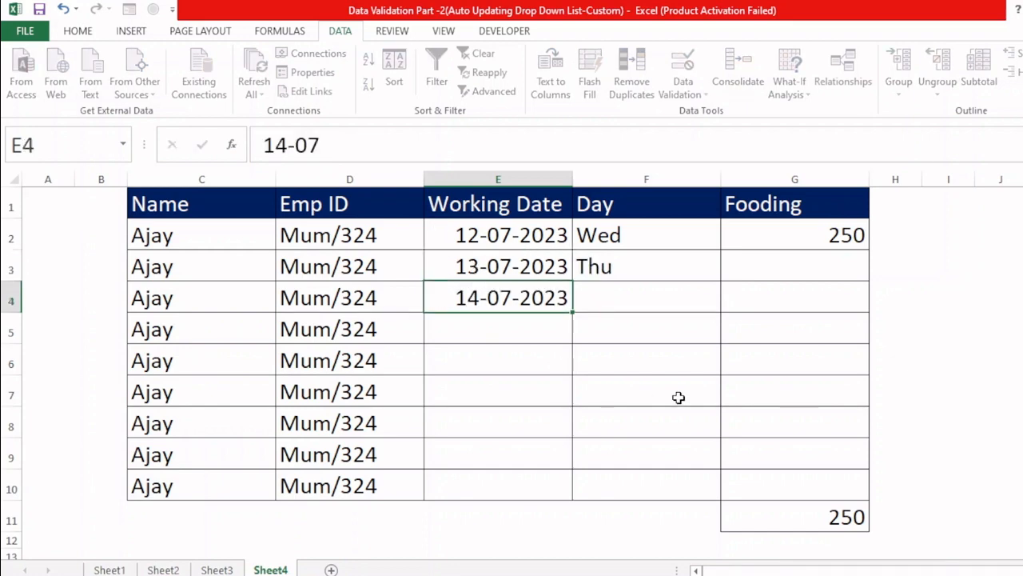
{"action": "key", "text": "Return"}
{"action": "type", "text": "15-07"}
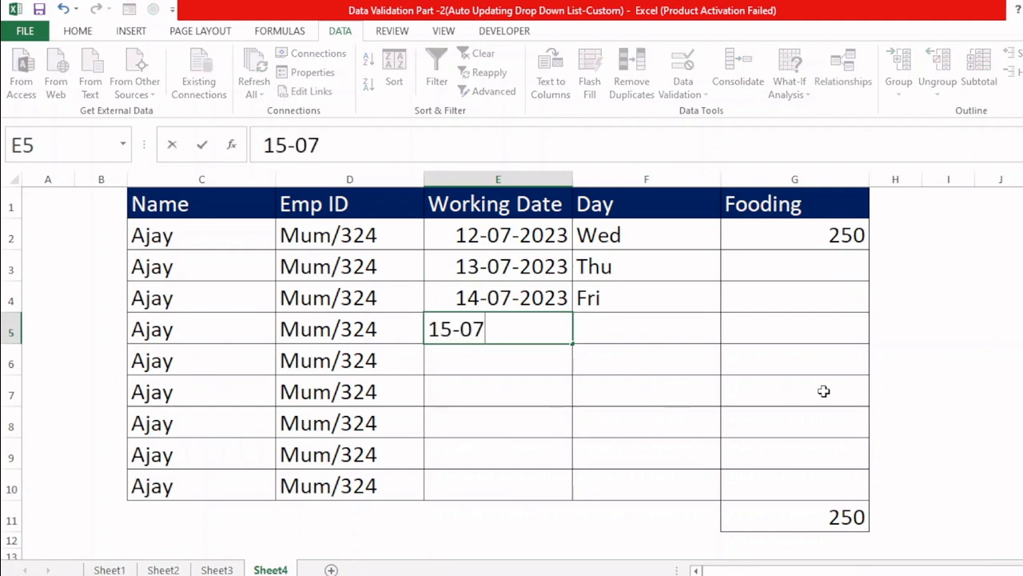
{"action": "key", "text": "Return"}
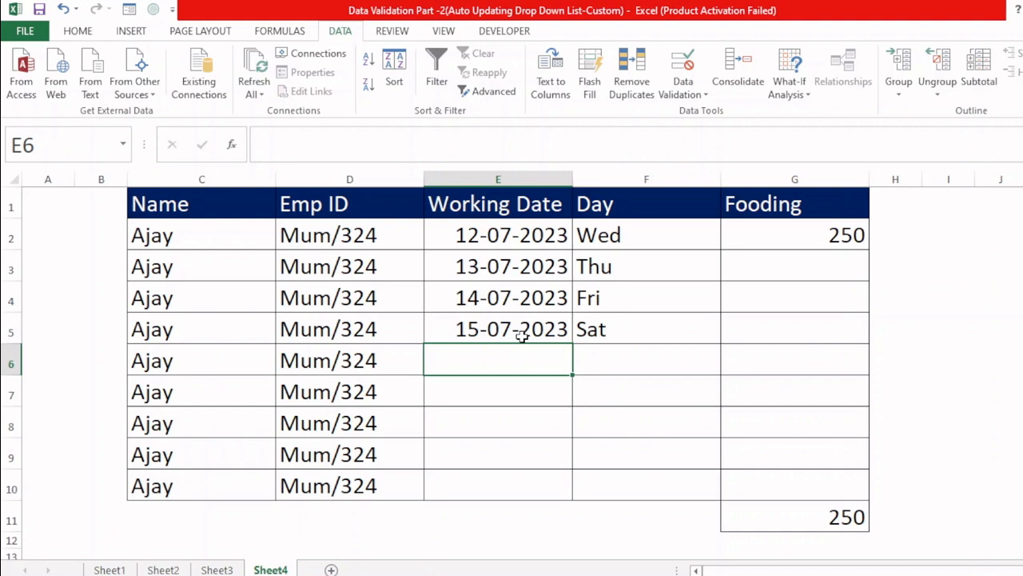
{"action": "key", "text": "F2"}
{"action": "type", "text": "16-07"}
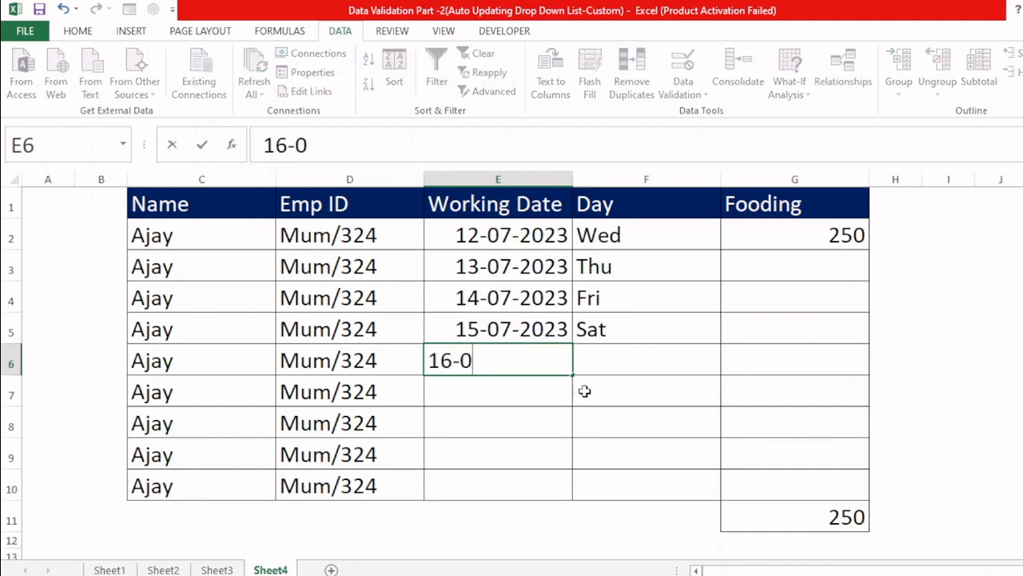
{"action": "key", "text": "Return"}
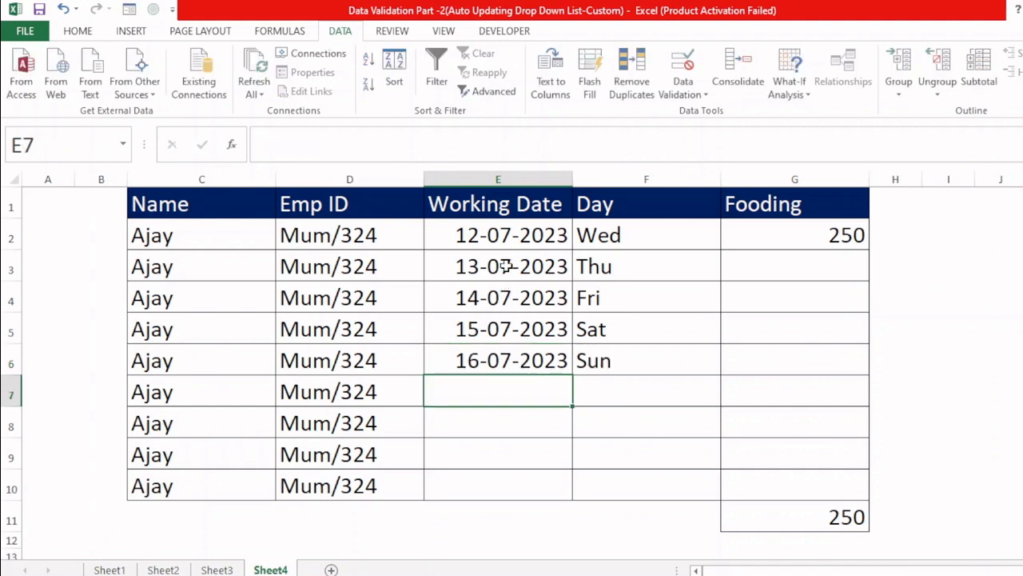
Step: Clear the working dates from E3:E8
{"action": "left_click_drag", "start_coordinate": [504, 258], "coordinate": [495, 415]}
{"action": "key", "text": "Delete"}
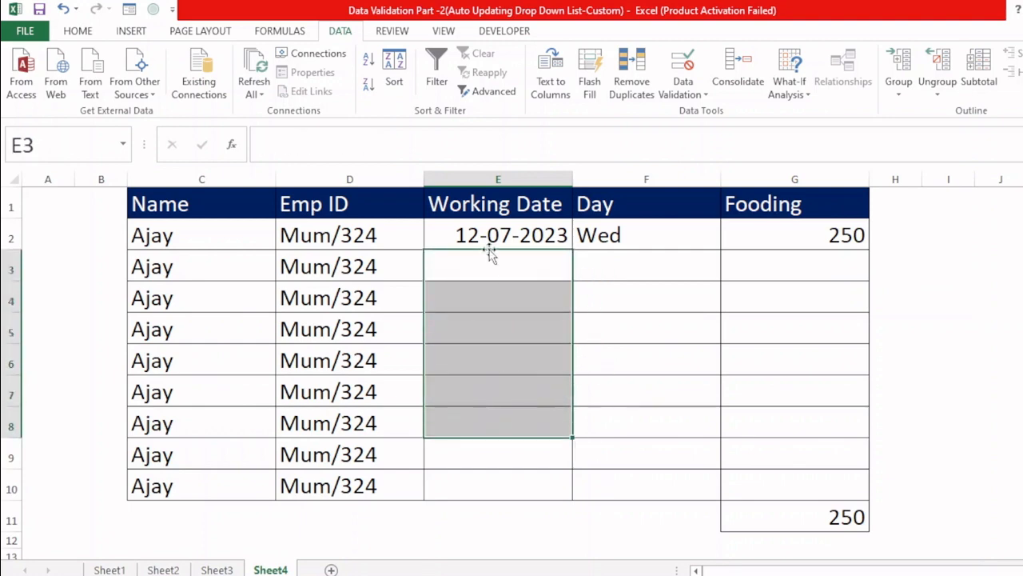
Step: Start a data validation rule for the working dates in E2:E10 that uses a custom formula
{"action": "left_click_drag", "start_coordinate": [496, 235], "coordinate": [512, 485]}
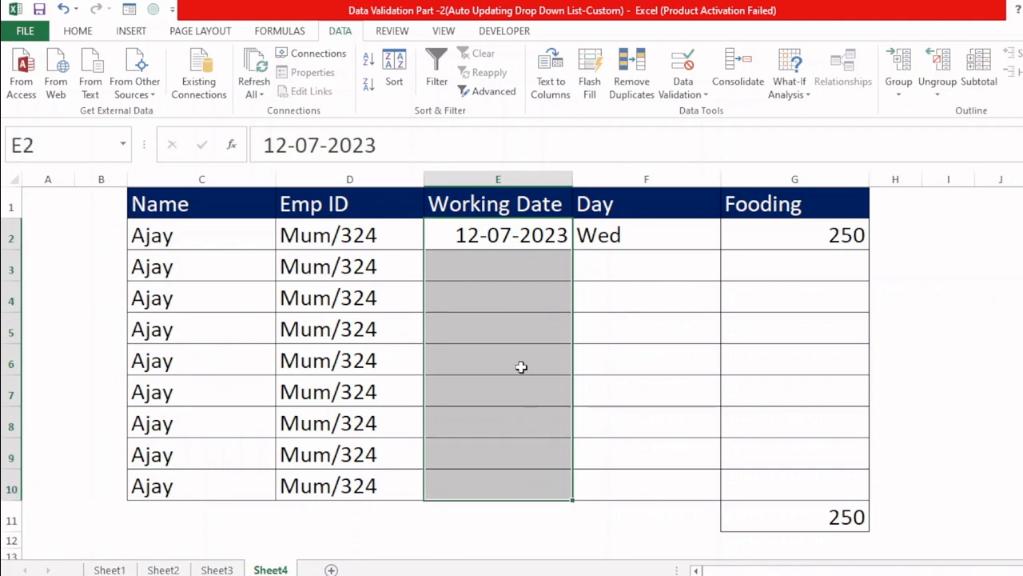
{"action": "left_click", "coordinate": [678, 94]}
{"action": "left_click", "coordinate": [694, 109]}
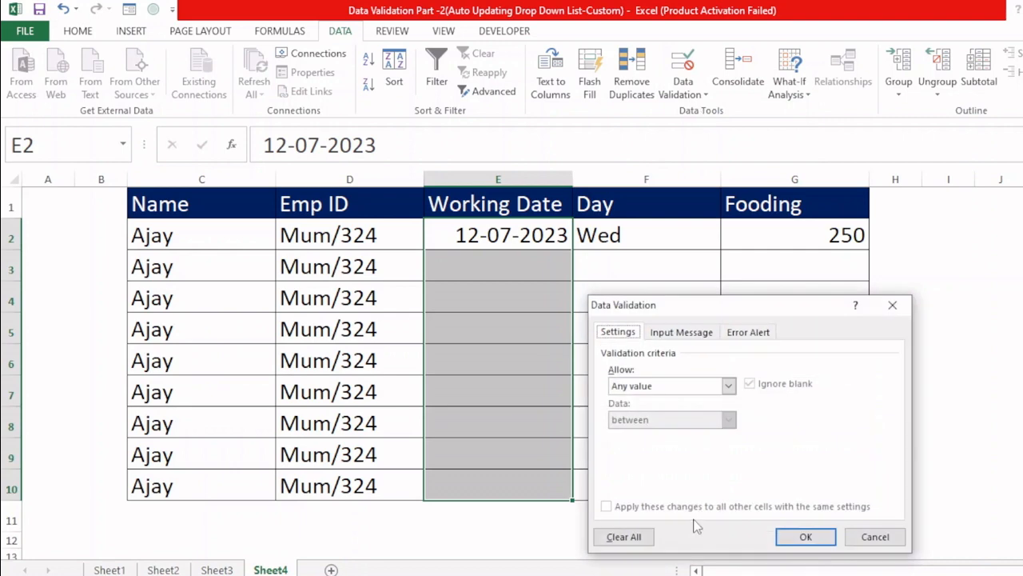
{"action": "left_click", "coordinate": [670, 388]}
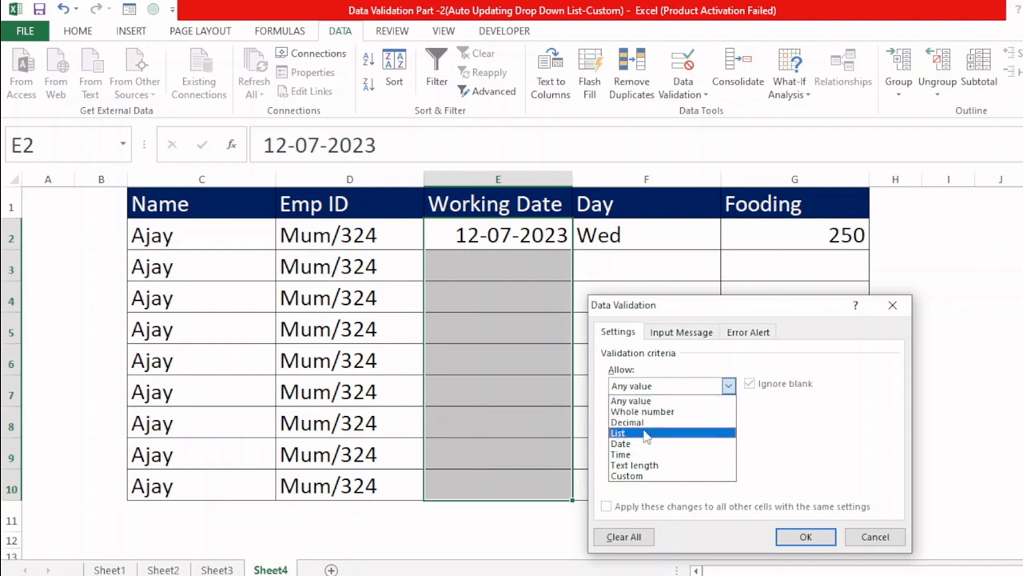
{"action": "left_click", "coordinate": [643, 476]}
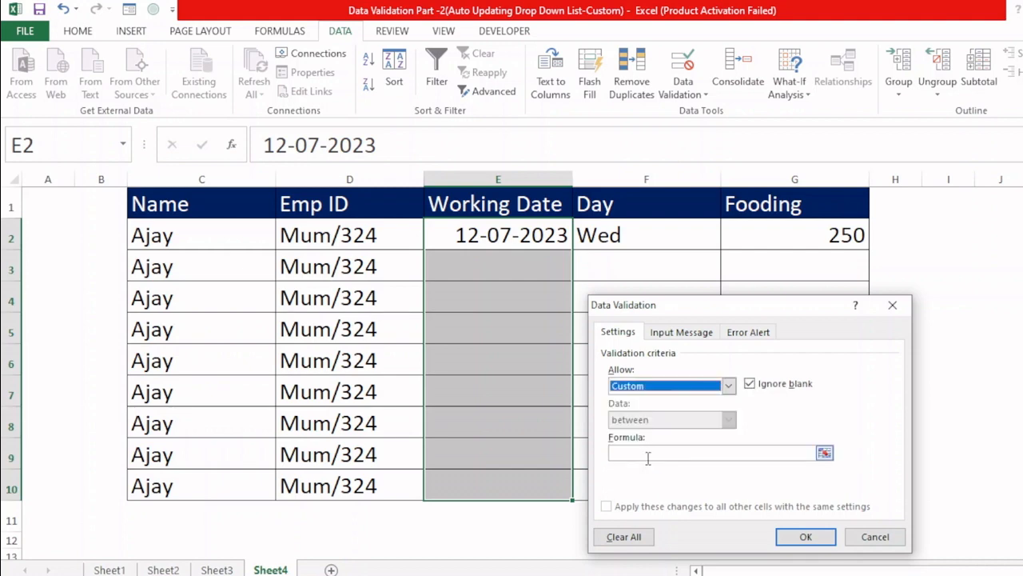
{"action": "left_click_drag", "start_coordinate": [723, 304], "coordinate": [786, 185]}
{"action": "left_click", "coordinate": [732, 328]}
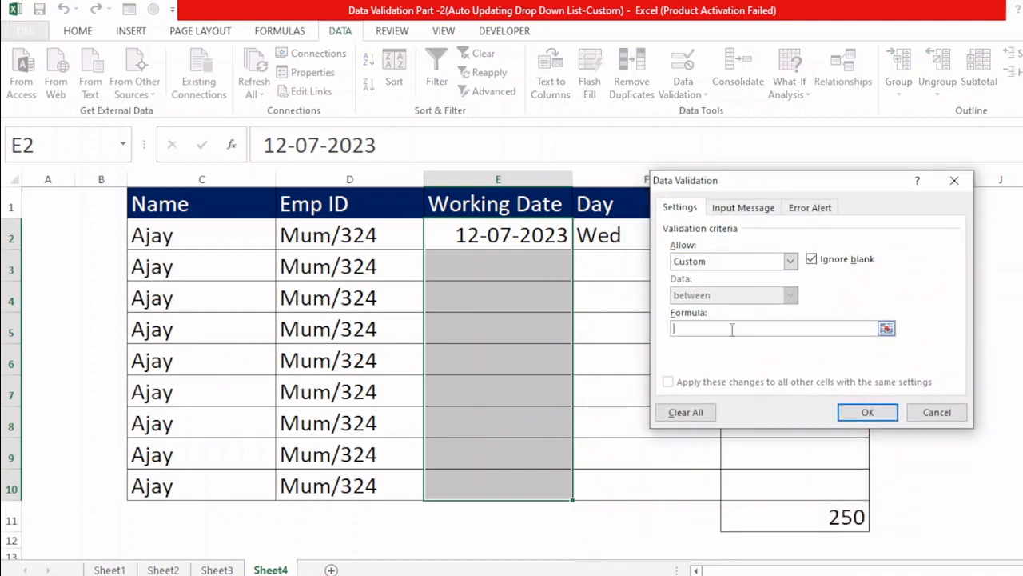
Step: Begin the rule's formula with the Sunday exclusion =AND(WEEKDAY(E2)<>1
{"action": "type", "text": "="}
{"action": "type", "text": "AND("}
{"action": "type", "text": "WE"}
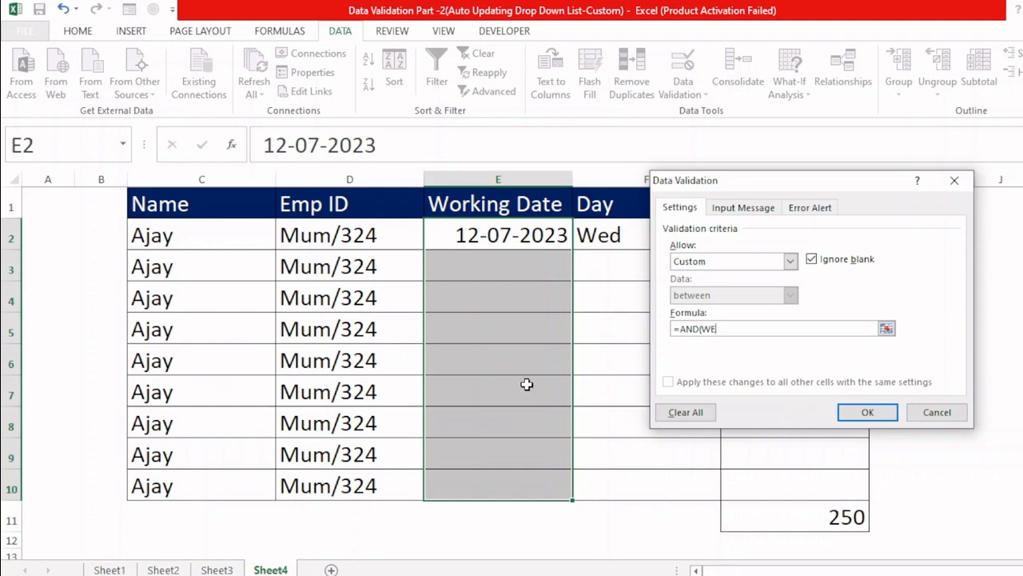
{"action": "type", "text": "EKDAY"}
{"action": "type", "text": "("}
{"action": "left_click", "coordinate": [504, 247]}
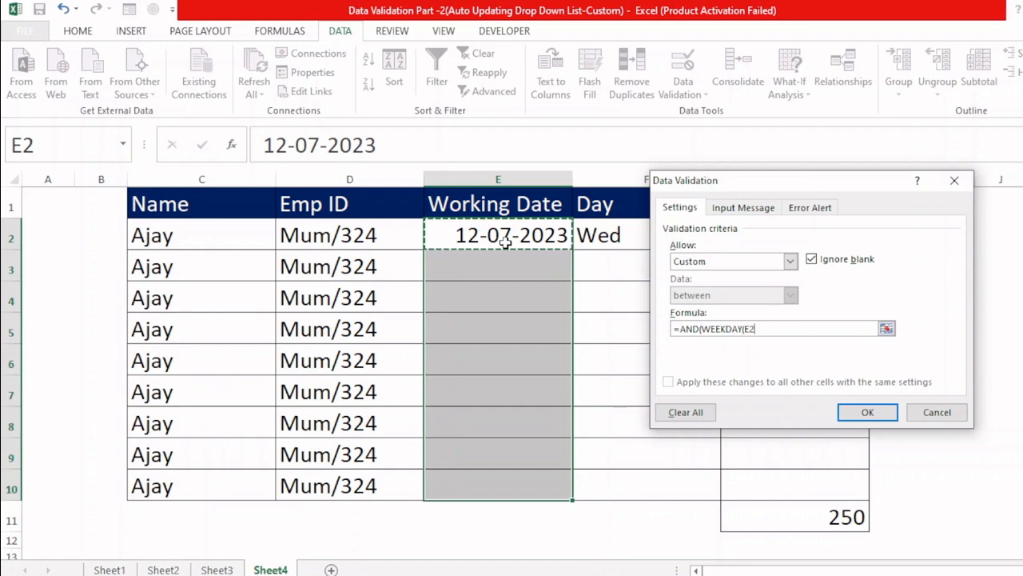
{"action": "type", "text": ")"}
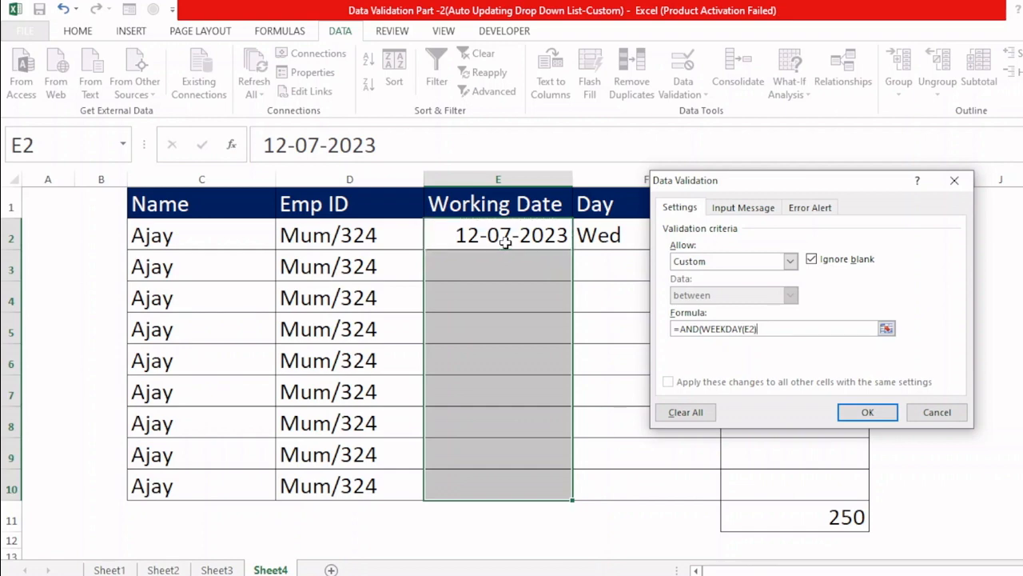
{"action": "type", "text": "<>1,WEEKDAY("}
Step: Complete the formula with the Saturday exclusion ,WEEKDAY(E2)<>7) and apply the rule to the working dates
{"action": "left_click", "coordinate": [506, 239]}
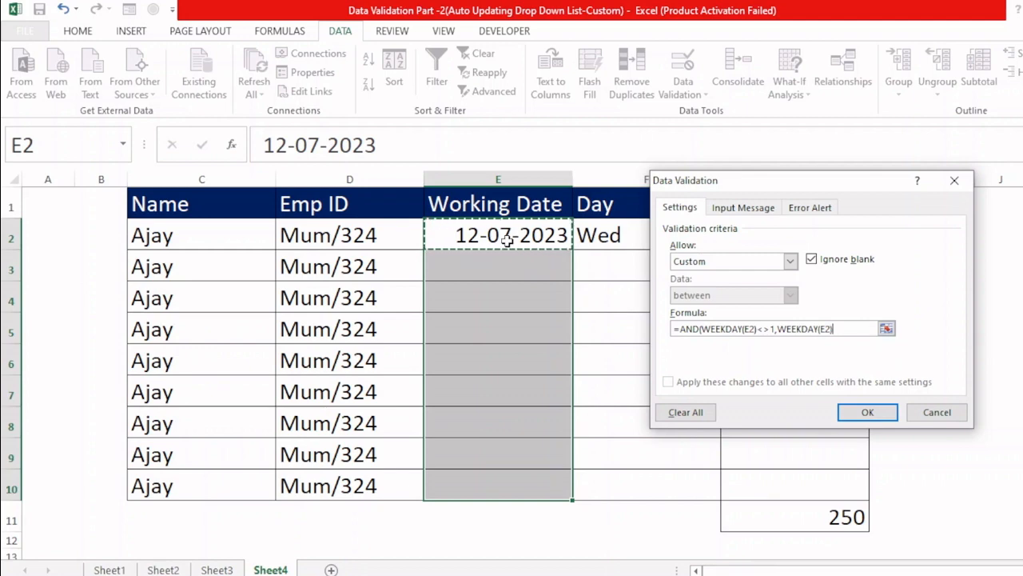
{"action": "type", "text": ")<>"}
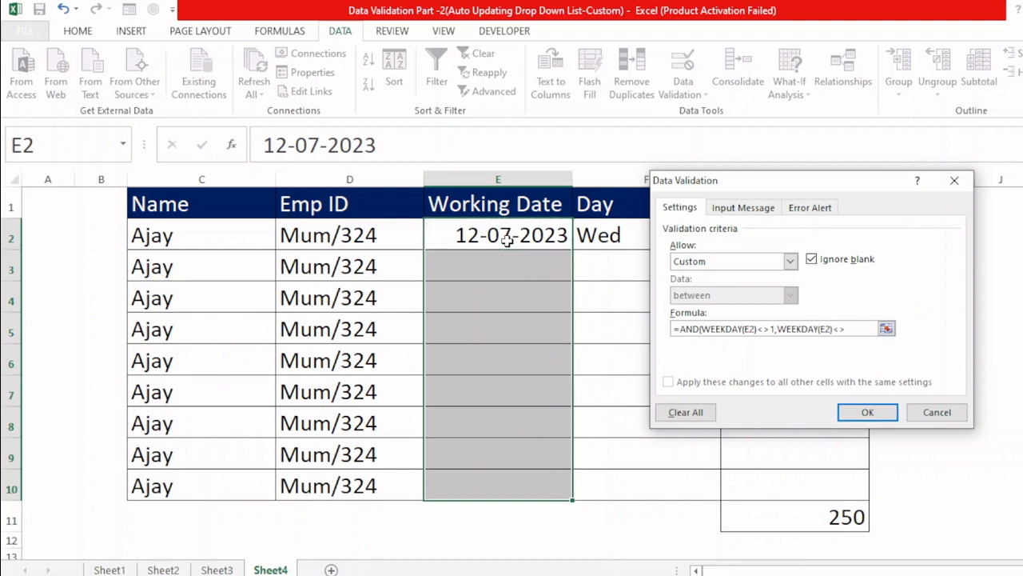
{"action": "type", "text": "7"}
{"action": "type", "text": ")"}
{"action": "left_click", "coordinate": [867, 412]}
Step: Enter 13-07-2023 as the working date in E3
{"action": "left_click", "coordinate": [529, 268]}
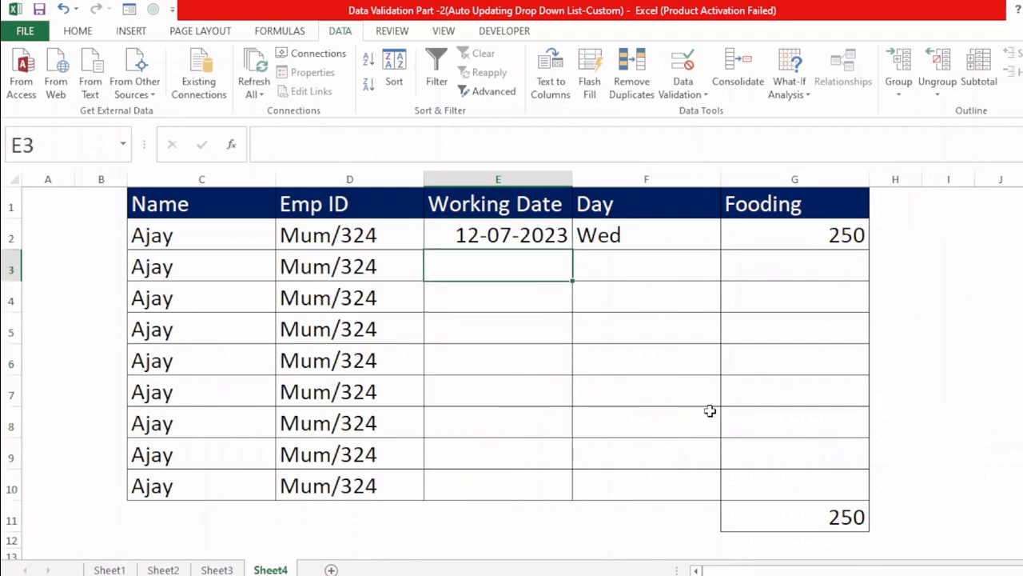
{"action": "type", "text": "13-0.7"}
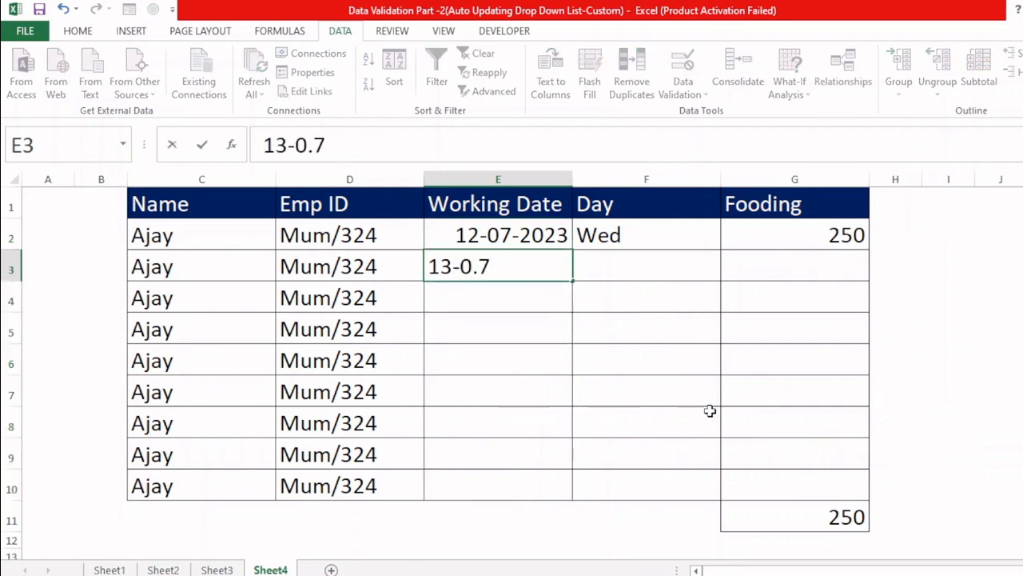
{"action": "key", "text": "BackSpace"}
{"action": "key", "text": "BackSpace"}
{"action": "type", "text": "7-2023"}
{"action": "key", "text": "Return"}
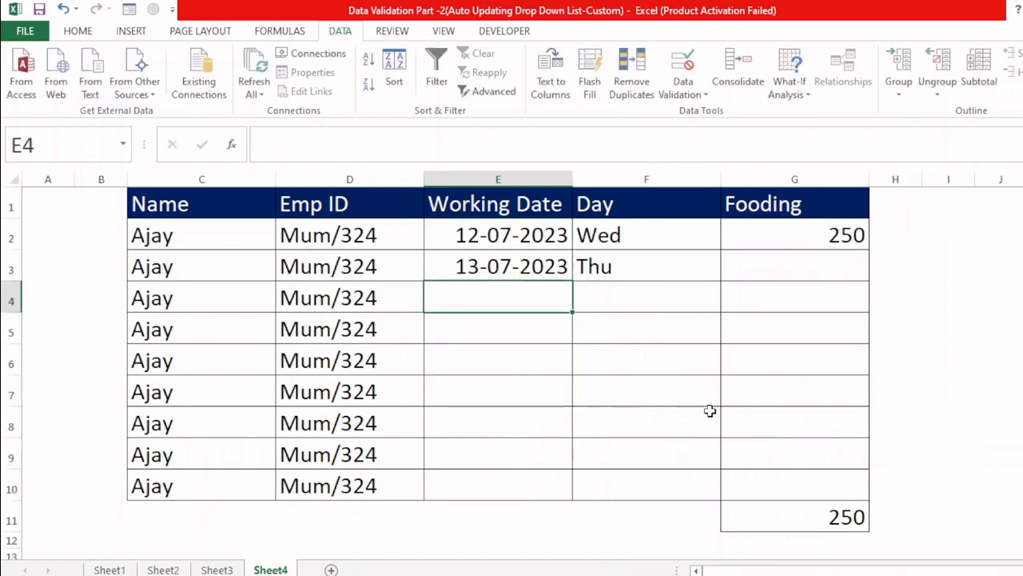
Step: Enter 250 as the Fooding amount in G3
{"action": "key", "text": "Up"}
{"action": "key", "text": "Right"}
{"action": "key", "text": "Right"}
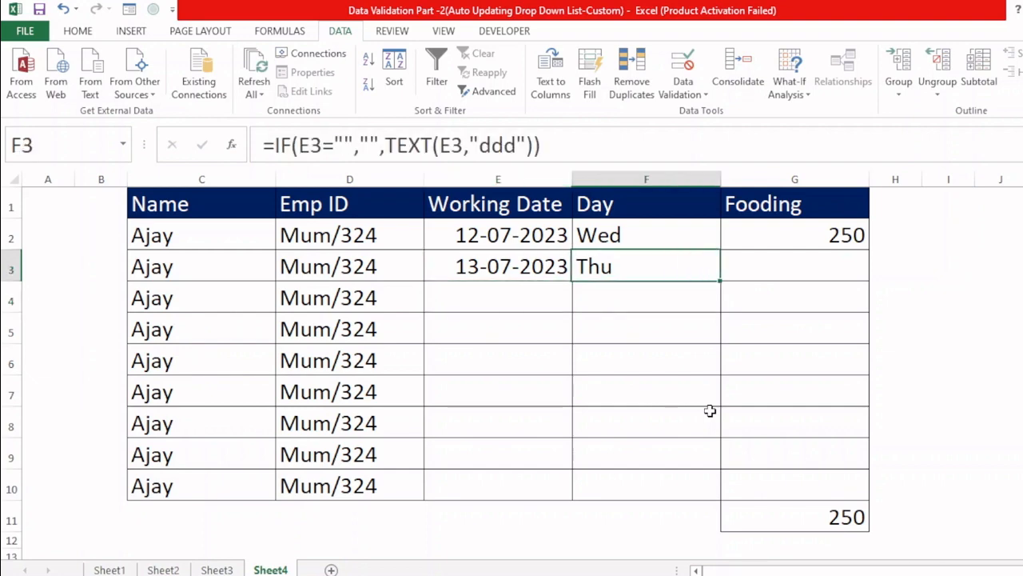
{"action": "type", "text": "250"}
{"action": "key", "text": "Return"}
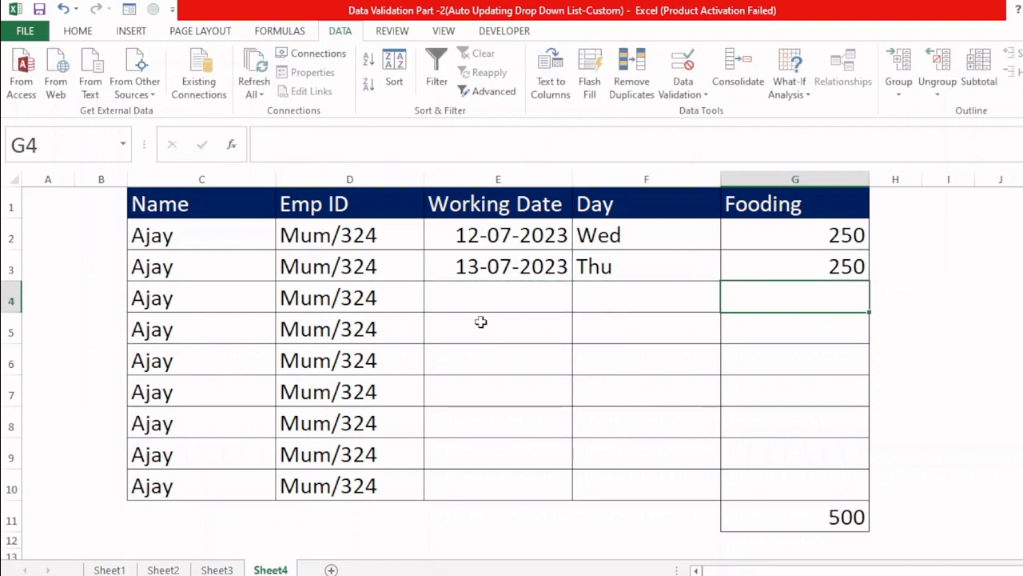
Step: Enter 14-07-2023 as the working date in E4 and 250 as the Fooding amount in G4
{"action": "left_click", "coordinate": [548, 293]}
{"action": "type", "text": "14-07-2023"}
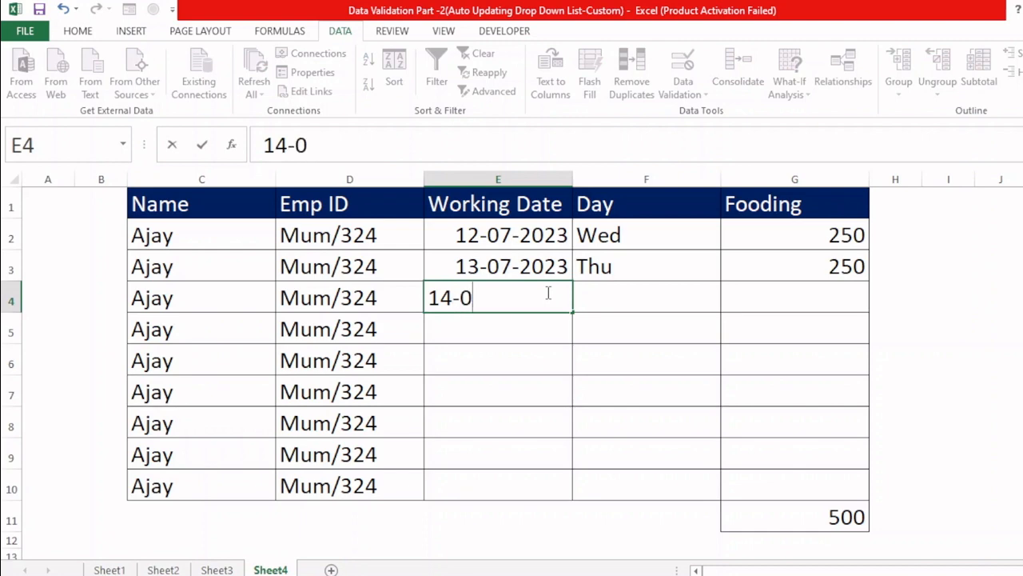
{"action": "key", "text": "Return"}
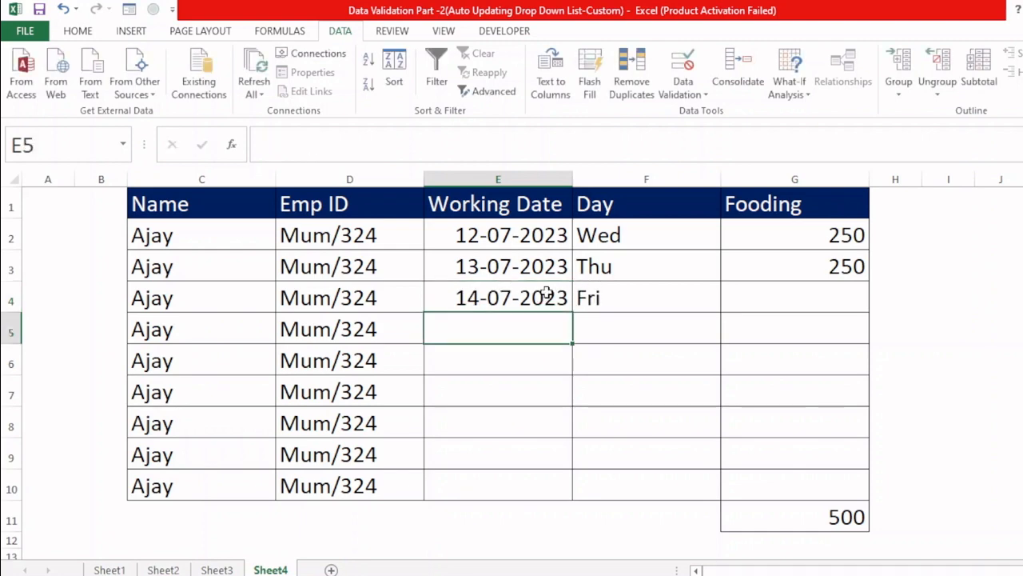
{"action": "key", "text": "Up"}
{"action": "key", "text": "Right"}
{"action": "key", "text": "Right"}
{"action": "type", "text": "250"}
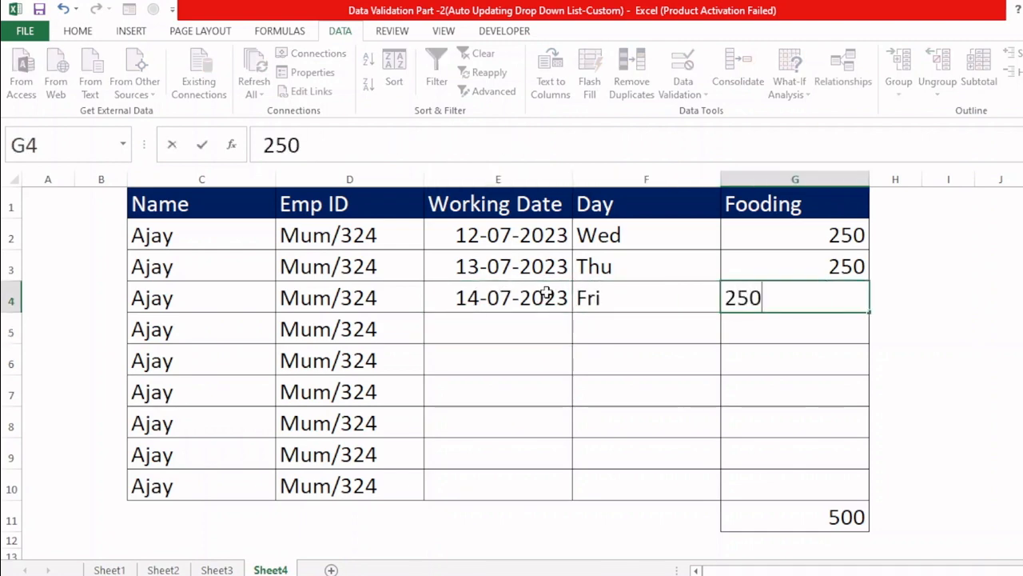
{"action": "key", "text": "Return"}
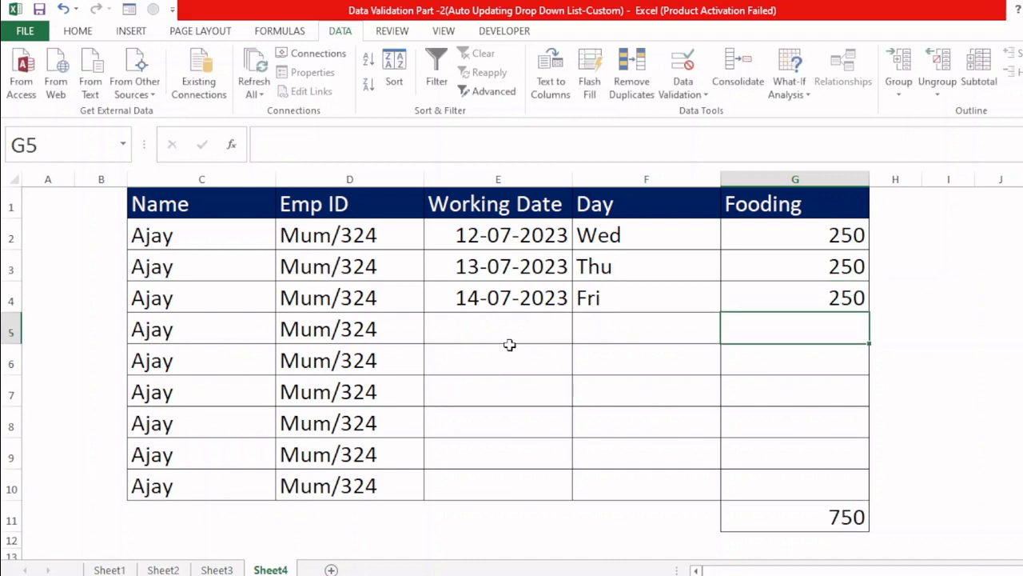
Step: Try to enter the Saturday date 15-07 as the working date in E5, cancel it, and try the same date again
{"action": "key", "text": "Left"}
{"action": "key", "text": "Left"}
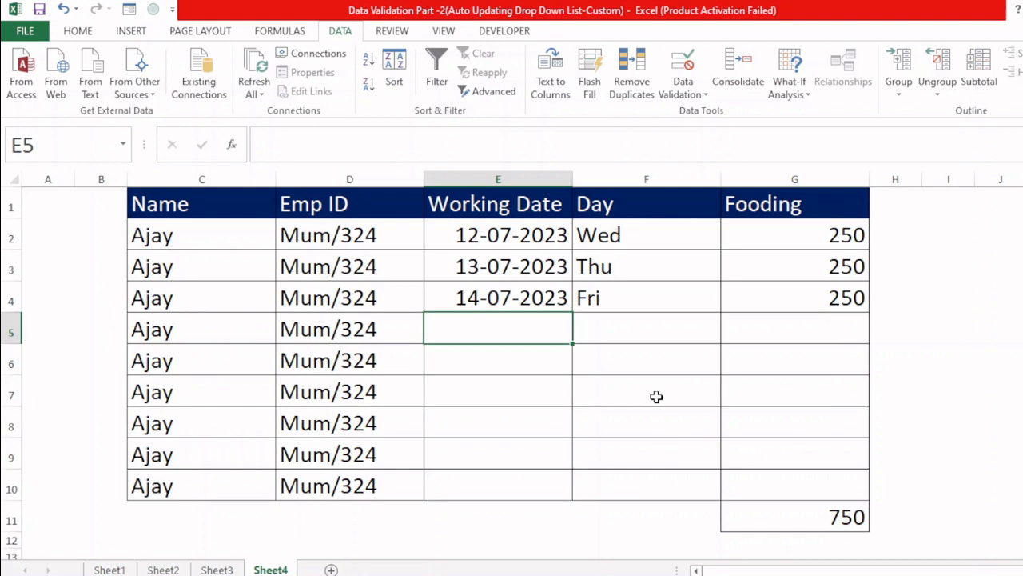
{"action": "type", "text": "15-07"}
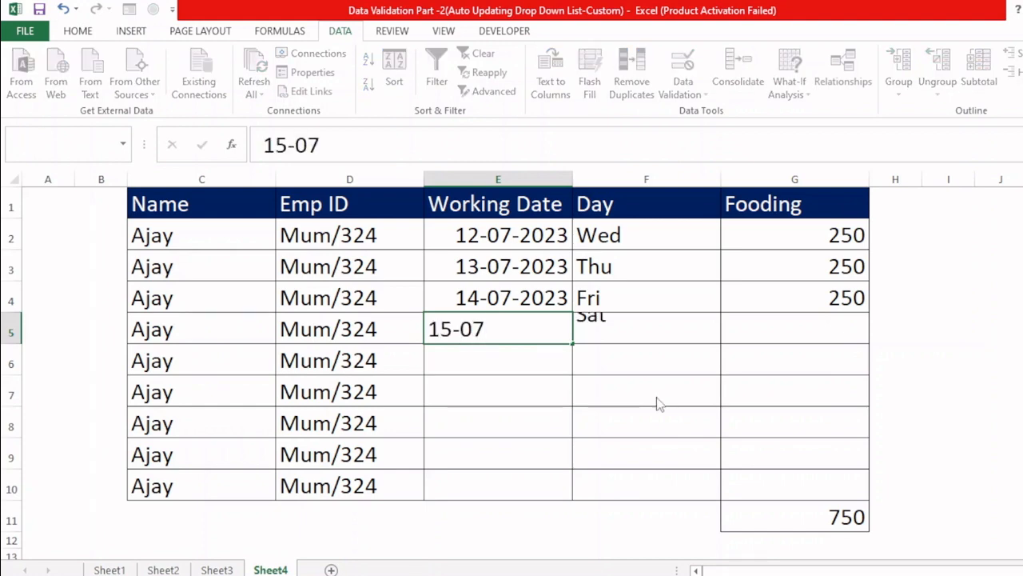
{"action": "key", "text": "Return"}
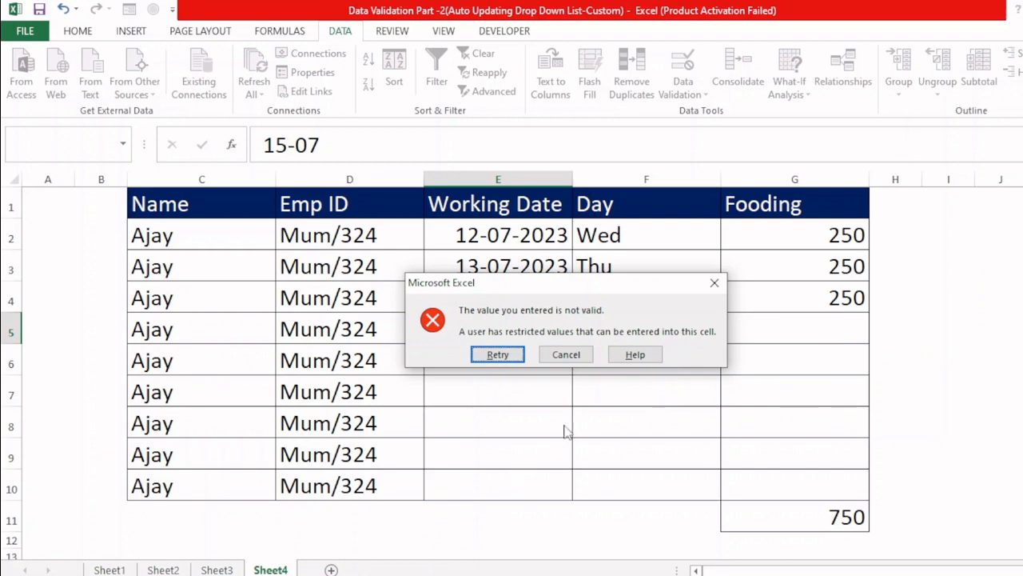
{"action": "left_click", "coordinate": [569, 356]}
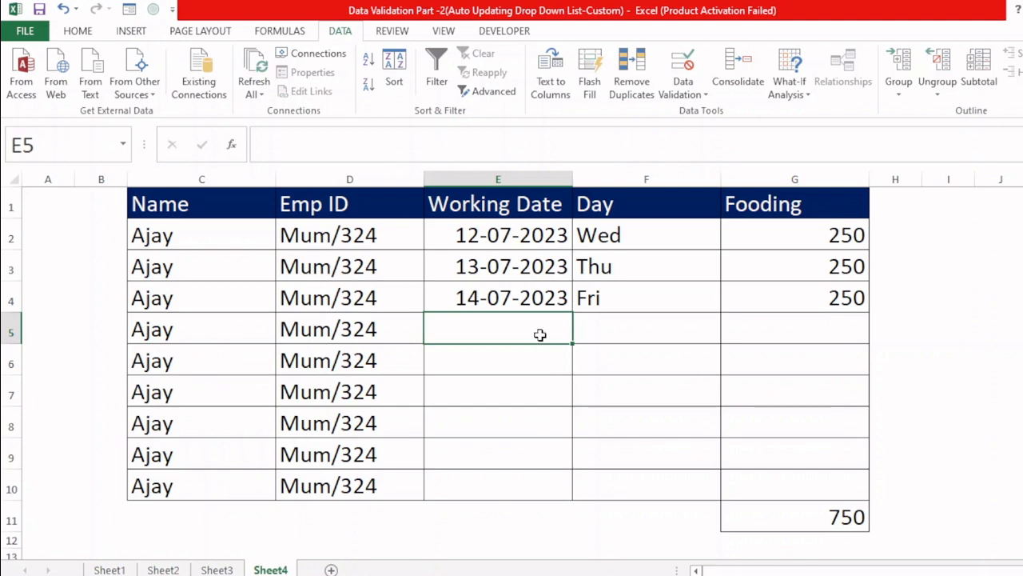
{"action": "type", "text": "15-07"}
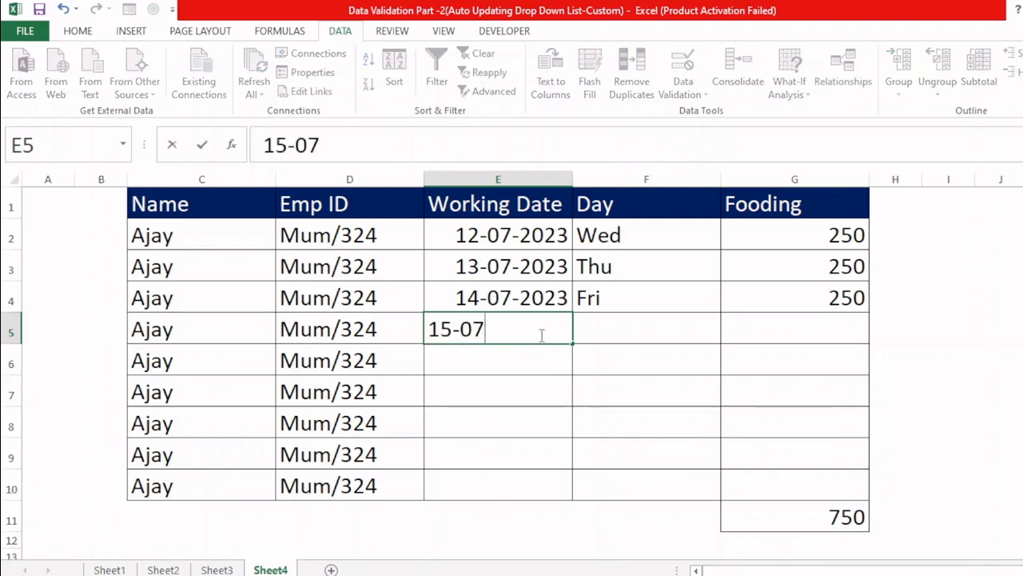
{"action": "key", "text": "Return"}
{"action": "left_click", "coordinate": [507, 353]}
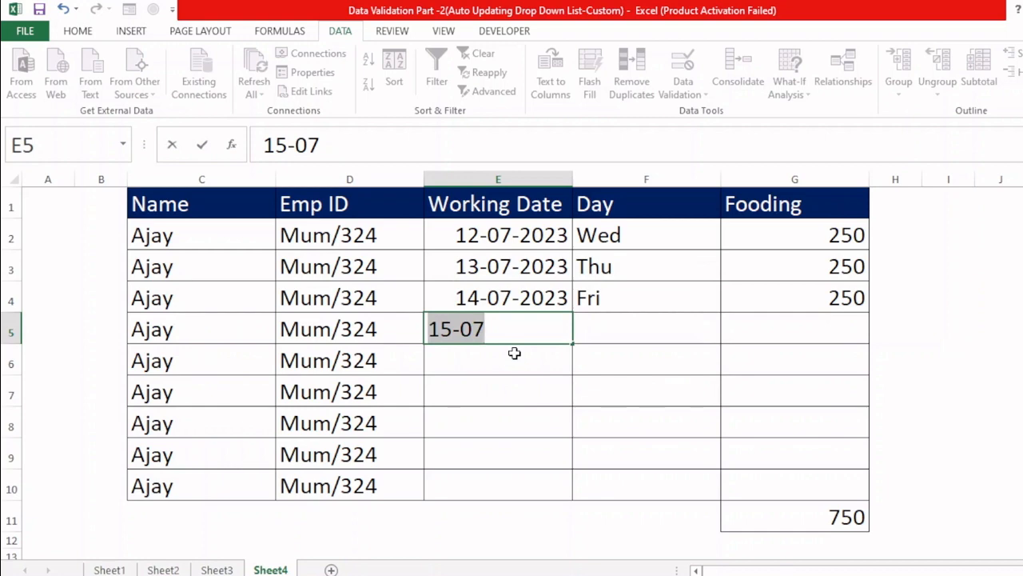
Step: Try to enter the Sunday date 16-07 as the working date in E5 and return to editing the cell
{"action": "type", "text": "16-07"}
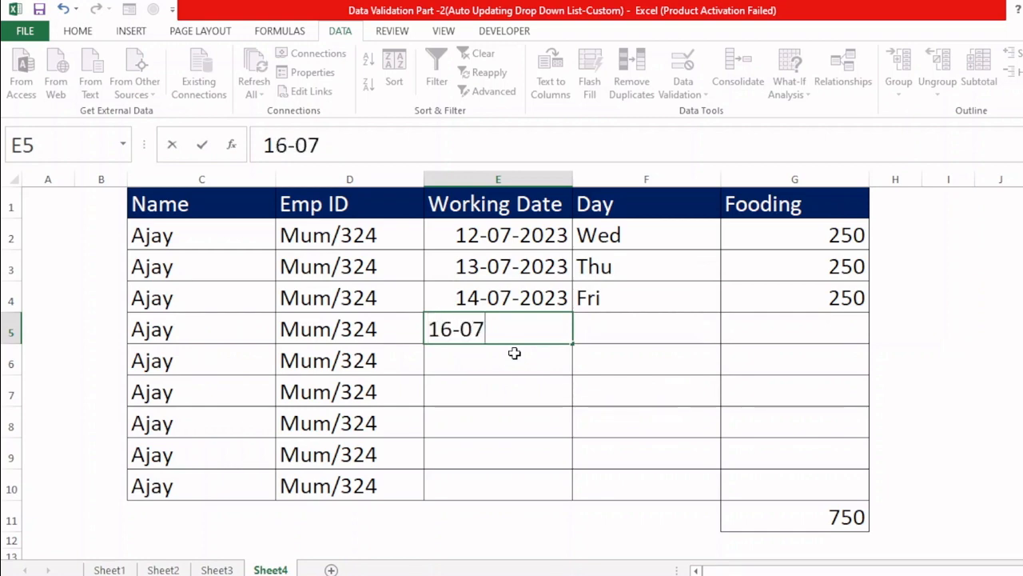
{"action": "key", "text": "Return"}
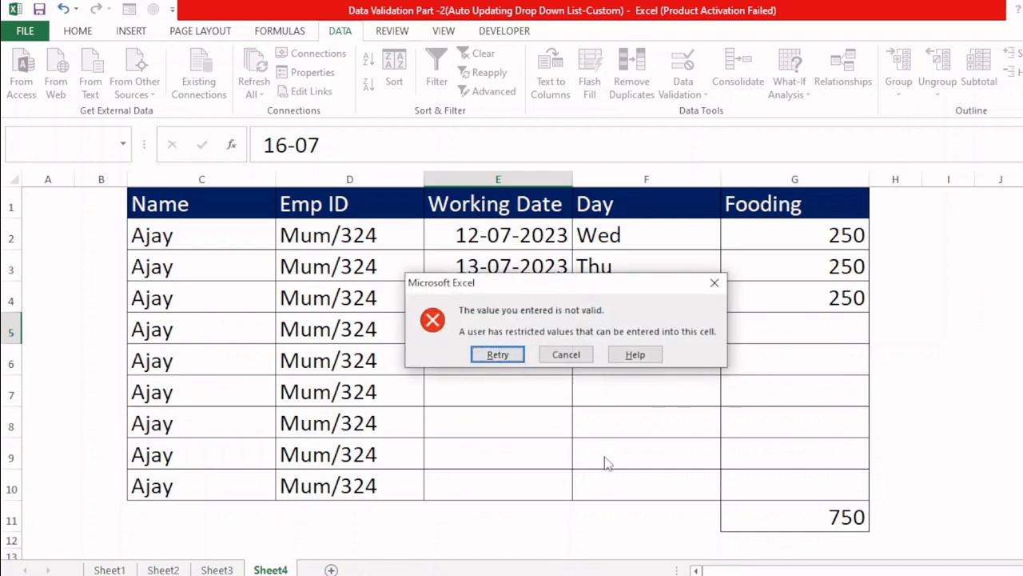
{"action": "left_click", "coordinate": [497, 354]}
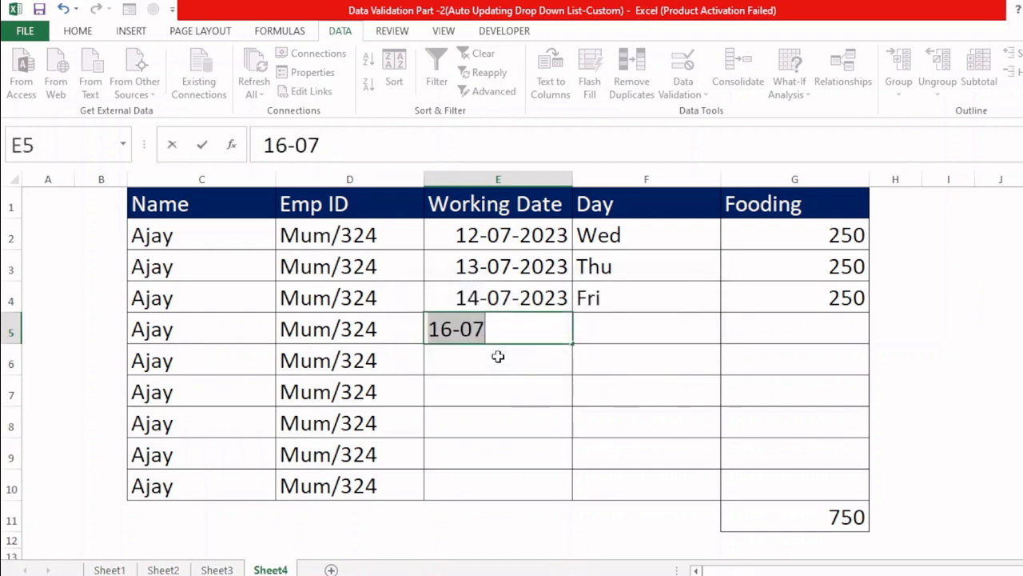
Step: Replace the E5 entry with 17-07-2023 as the working date
{"action": "type", "text": "17*07"}
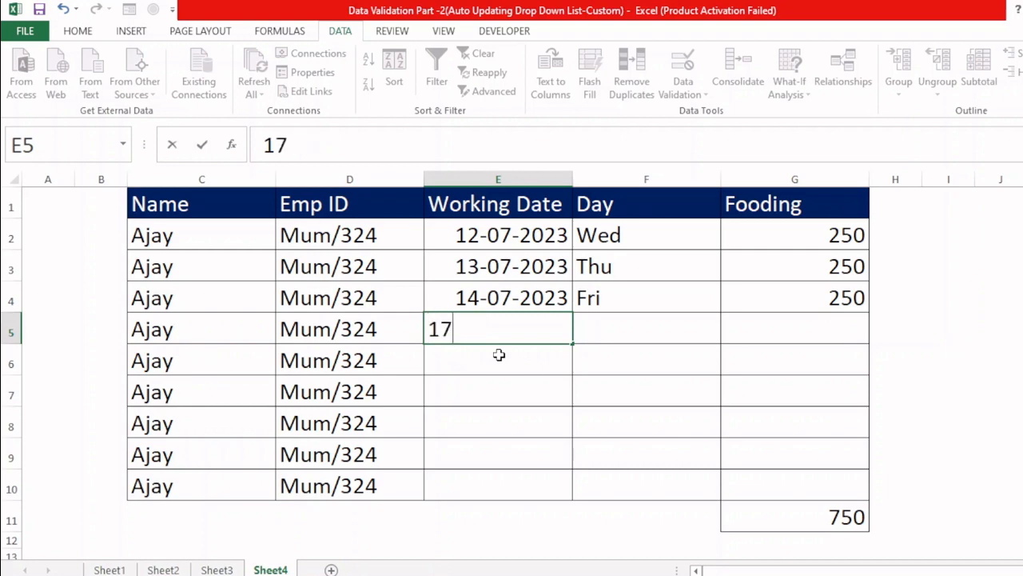
{"action": "key", "text": "BackSpace"}
{"action": "key", "text": "BackSpace"}
{"action": "key", "text": "BackSpace"}
{"action": "type", "text": "-07"}
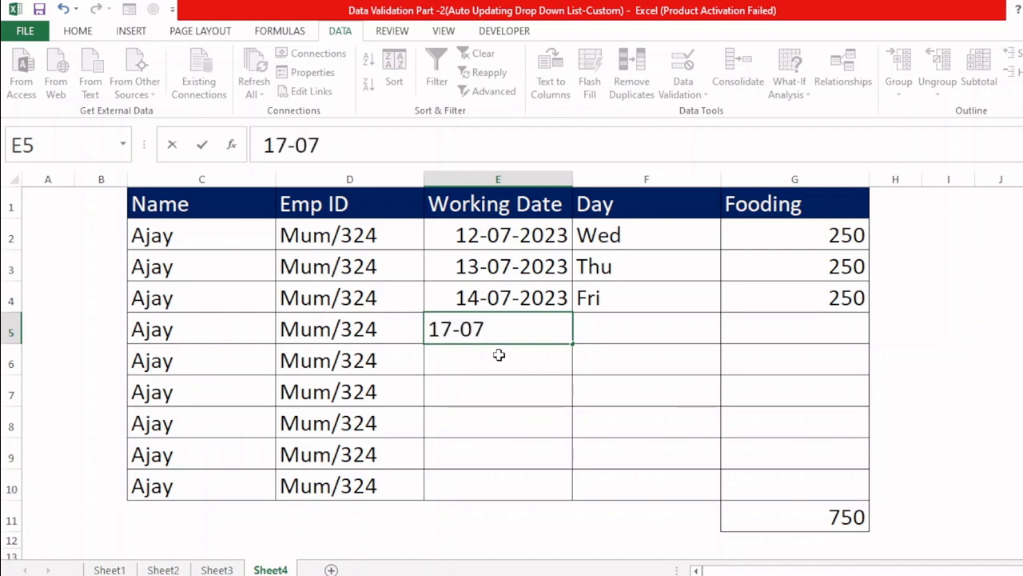
{"action": "key", "text": "Return"}
Step: Enter 250 as the Fooding amount in G5
{"action": "key", "text": "Up"}
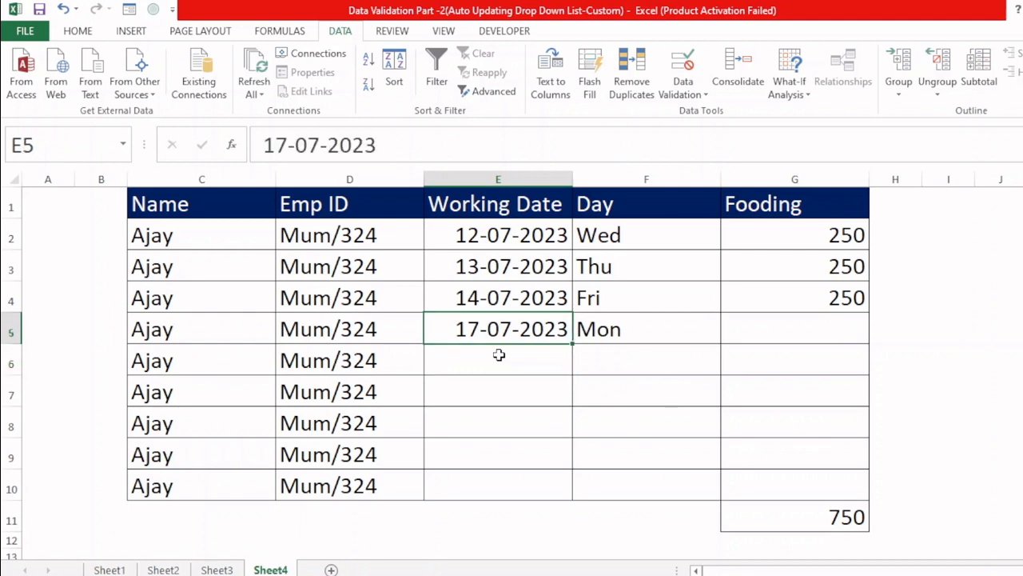
{"action": "key", "text": "Right"}
{"action": "key", "text": "Right"}
{"action": "type", "text": "250"}
{"action": "key", "text": "Return"}
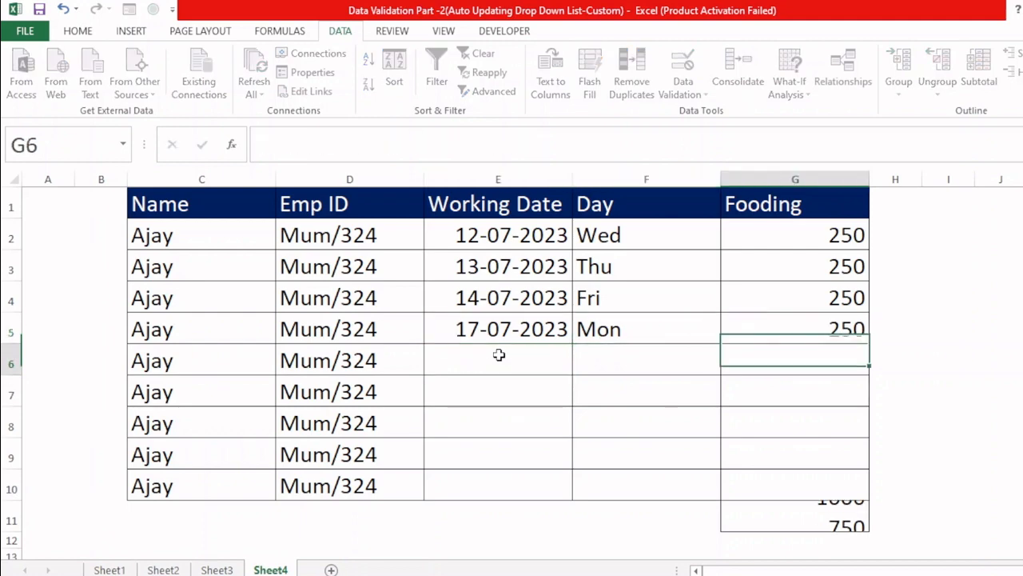